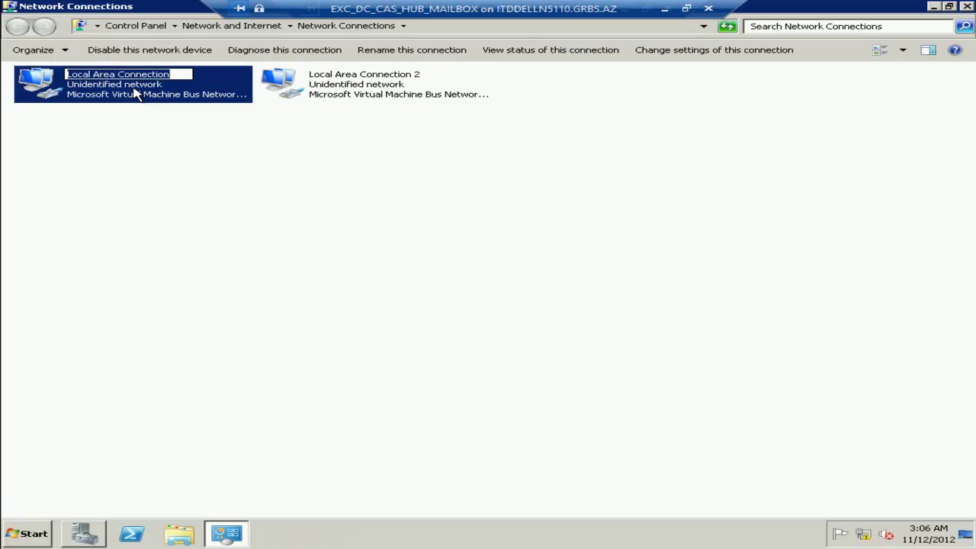
# Rename Local Area Connection to LAN and Local Area Connection 2 to PRIVATE.
pyautogui.write('LAN')
pyautogui.press('Return')
pyautogui.press('Right')
pyautogui.press('F2')
pyautogui.write('PRIVATE')
pyautogui.press('Return')
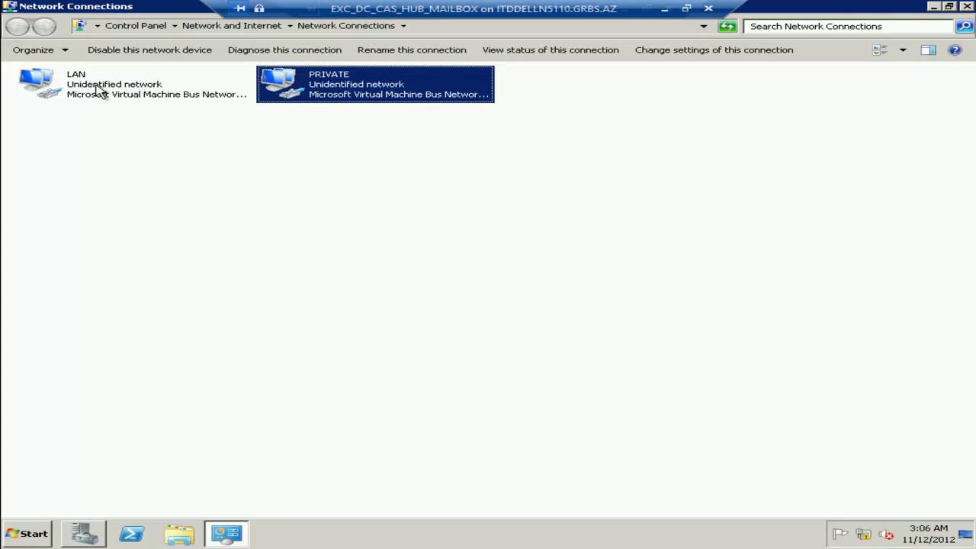
# Review the current address details of the LAN and PRIVATE connections.
pyautogui.doubleClick(99, 94)
pyautogui.click(387, 257)
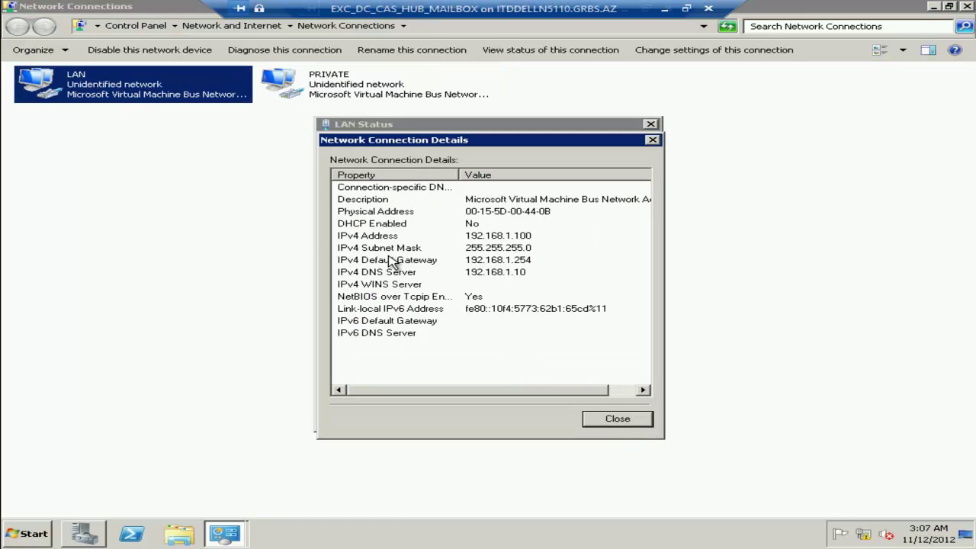
pyautogui.click(617, 418)
pyautogui.click(616, 417)
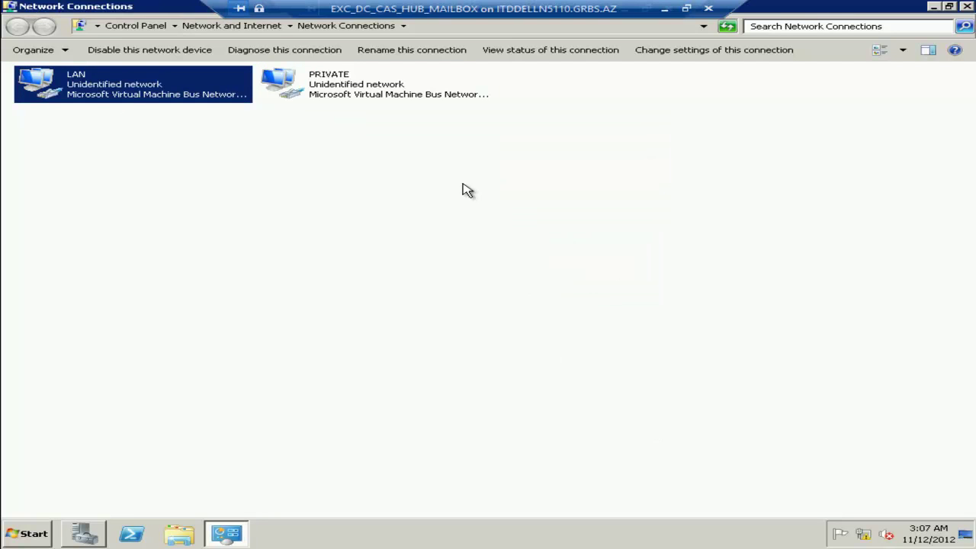
pyautogui.click(359, 79)
pyautogui.doubleClick(359, 79)
pyautogui.click(385, 258)
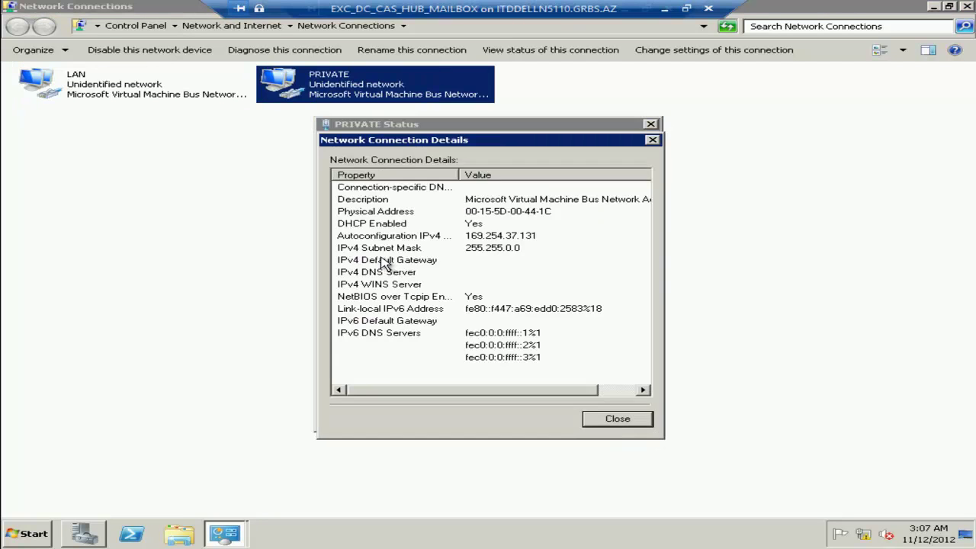
pyautogui.press('Escape')
# Give PRIVATE the static IPv4 address 10.0.0.10 with subnet mask 255.0.0.0.
pyautogui.click(398, 384)
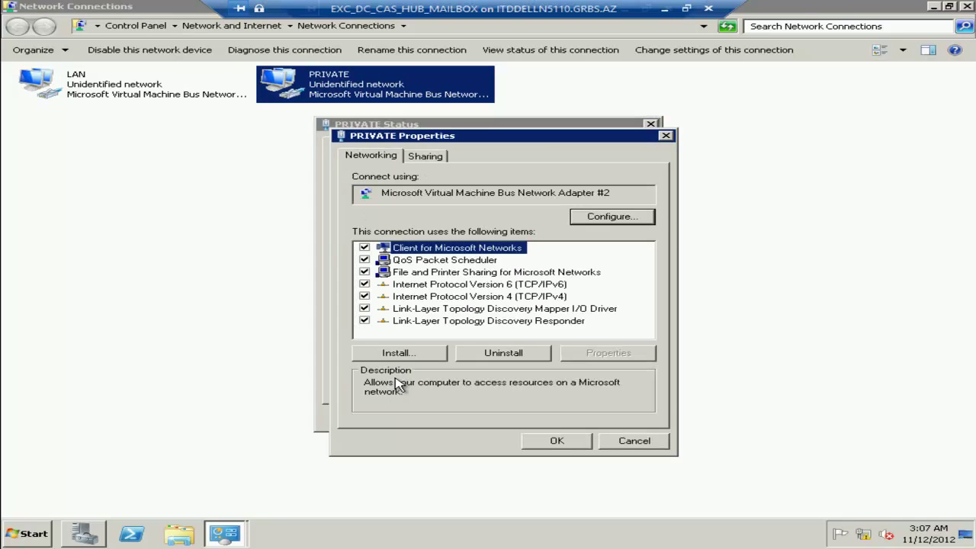
pyautogui.doubleClick(405, 296)
pyautogui.click(394, 284)
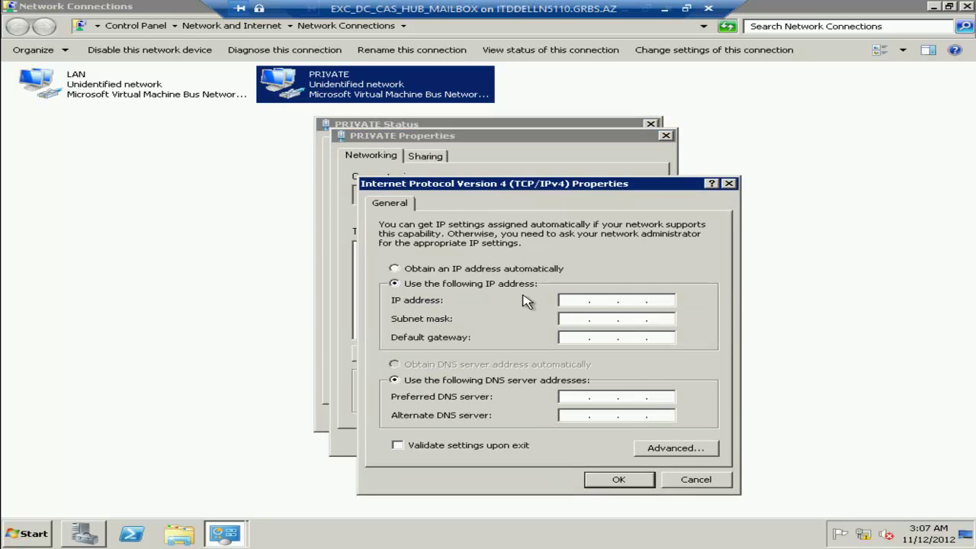
pyautogui.write('10.0.0.10')
pyautogui.press('Tab')
pyautogui.click(619, 479)
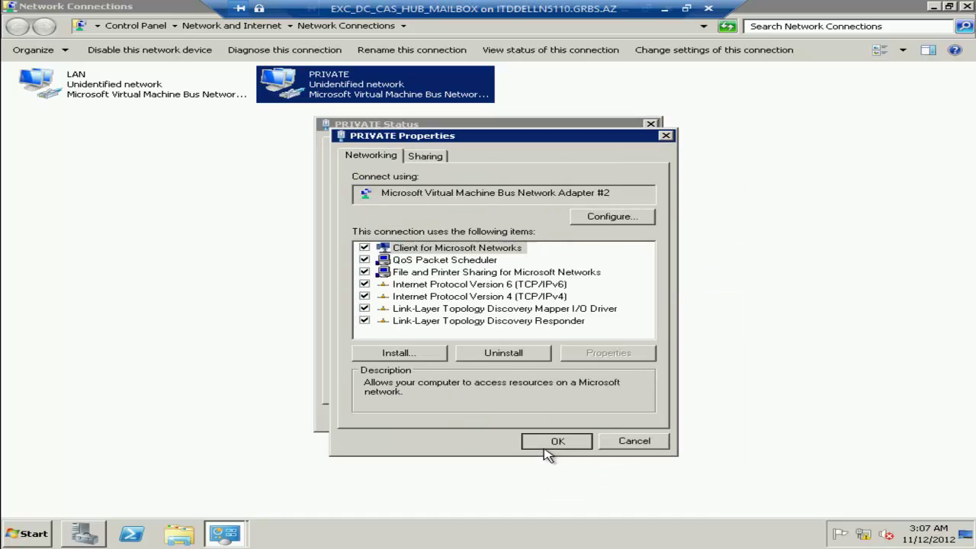
pyautogui.click(556, 438)
pyautogui.click(618, 418)
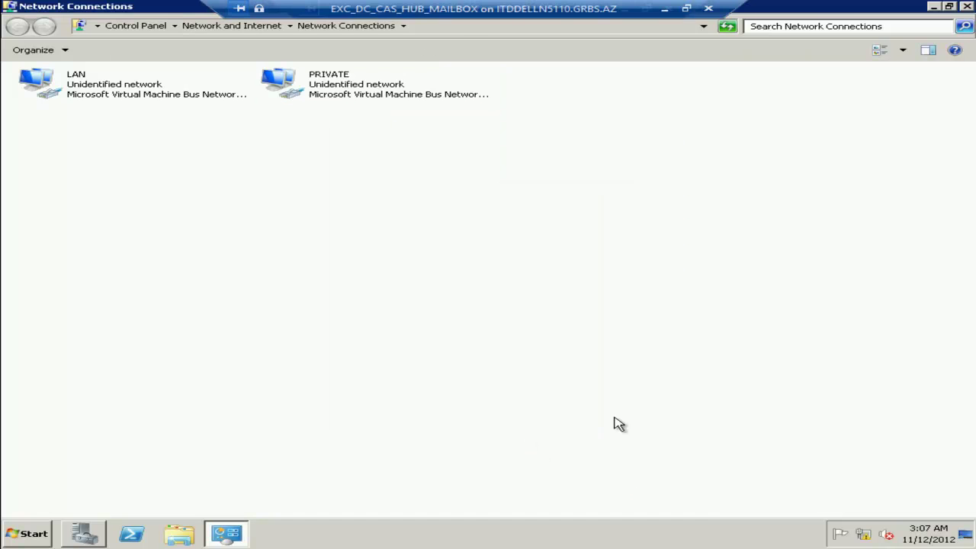
# In PRIVATE's advanced IPv4 DNS settings, turn off parent-suffix appending and DNS address registration.
pyautogui.doubleClick(279, 88)
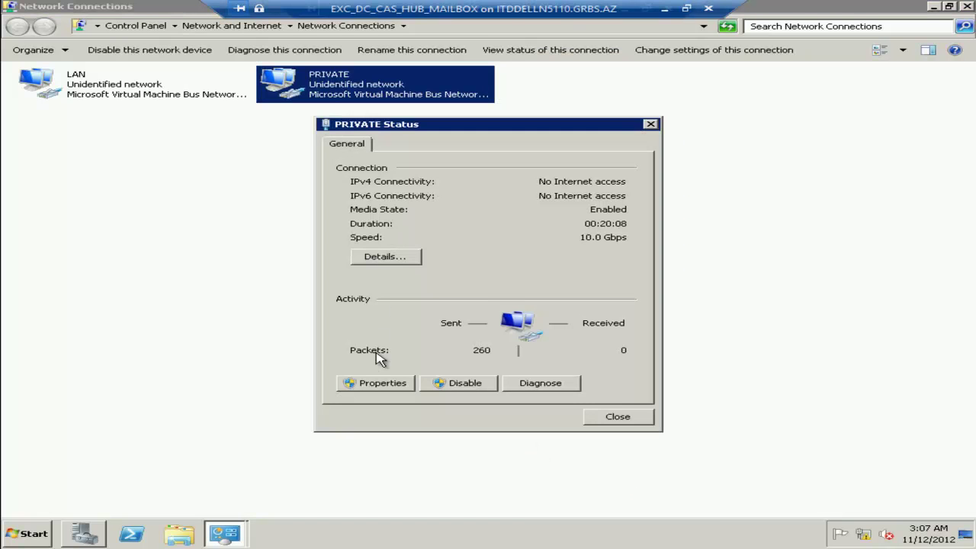
pyautogui.click(384, 385)
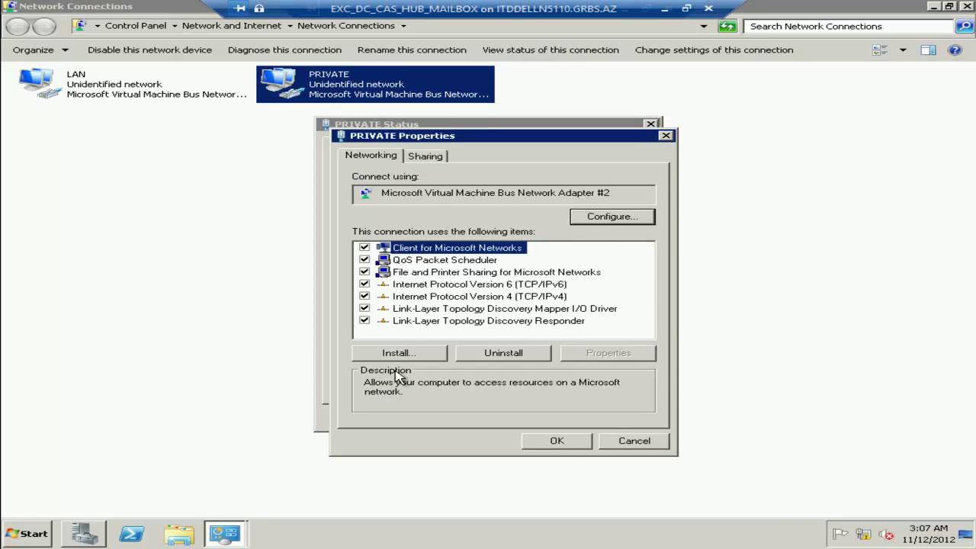
pyautogui.doubleClick(546, 299)
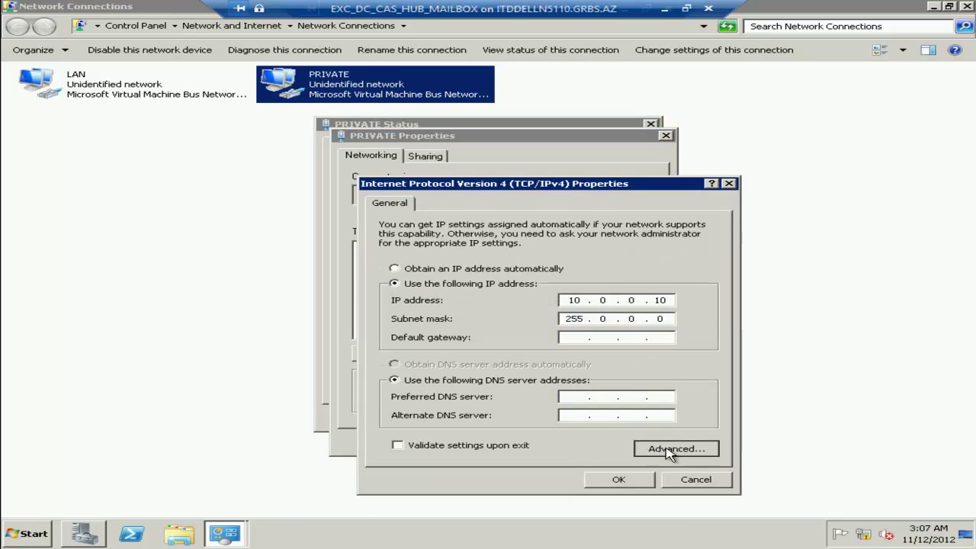
pyautogui.click(668, 451)
pyautogui.click(468, 203)
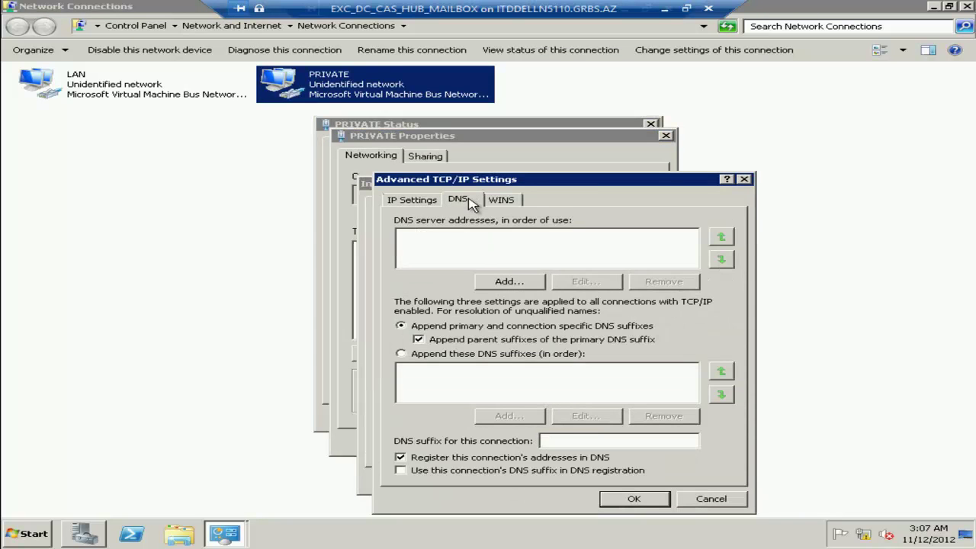
pyautogui.click(421, 341)
pyautogui.click(412, 459)
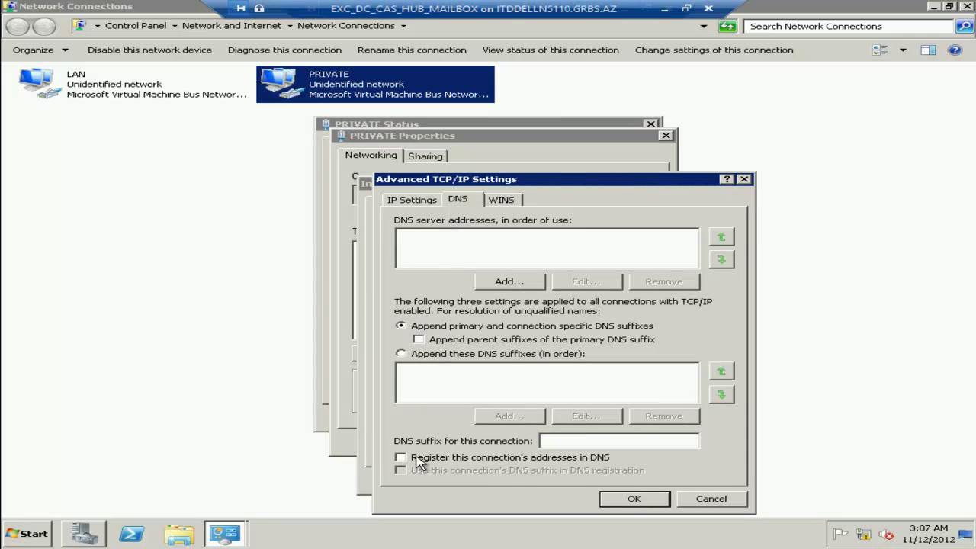
pyautogui.click(627, 499)
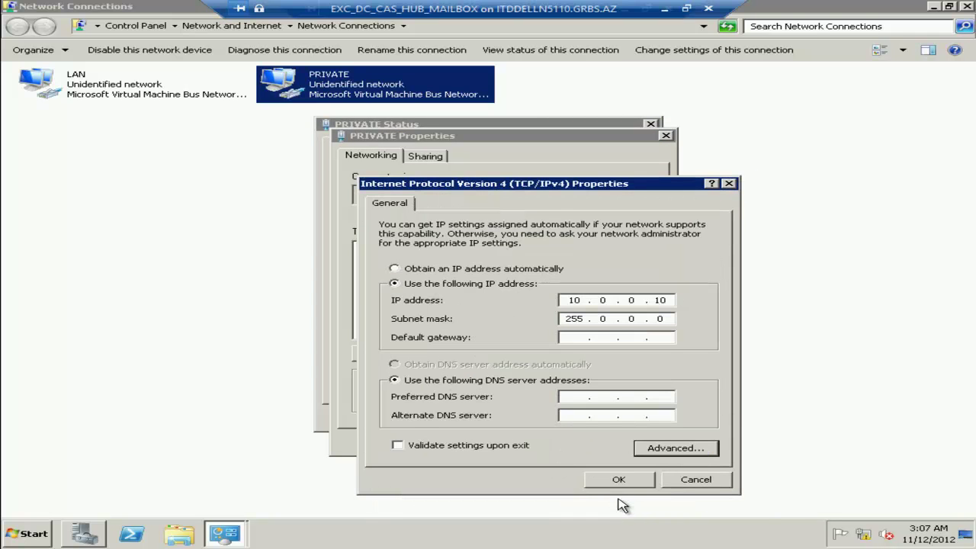
pyautogui.click(618, 480)
pyautogui.click(556, 443)
pyautogui.click(618, 417)
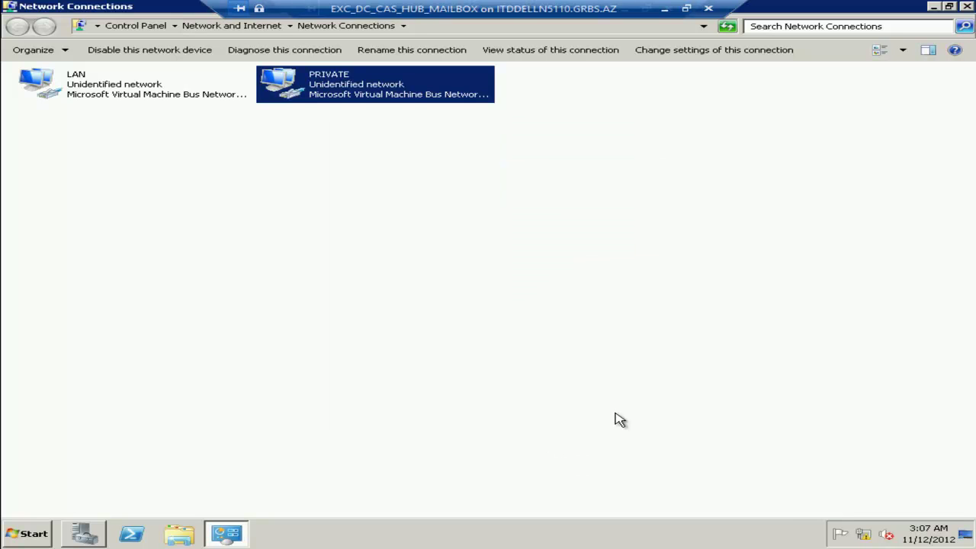
pyautogui.click(618, 419)
# Move PRIVATE below LAN in the adapter order and unbind File and Printer Sharing from PRIVATE.
pyautogui.press('alt')
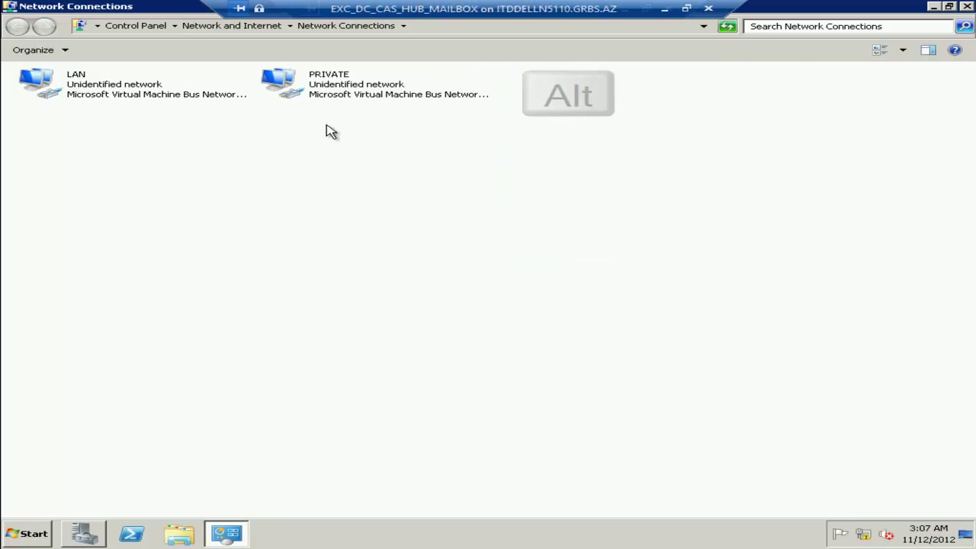
pyautogui.click(158, 46)
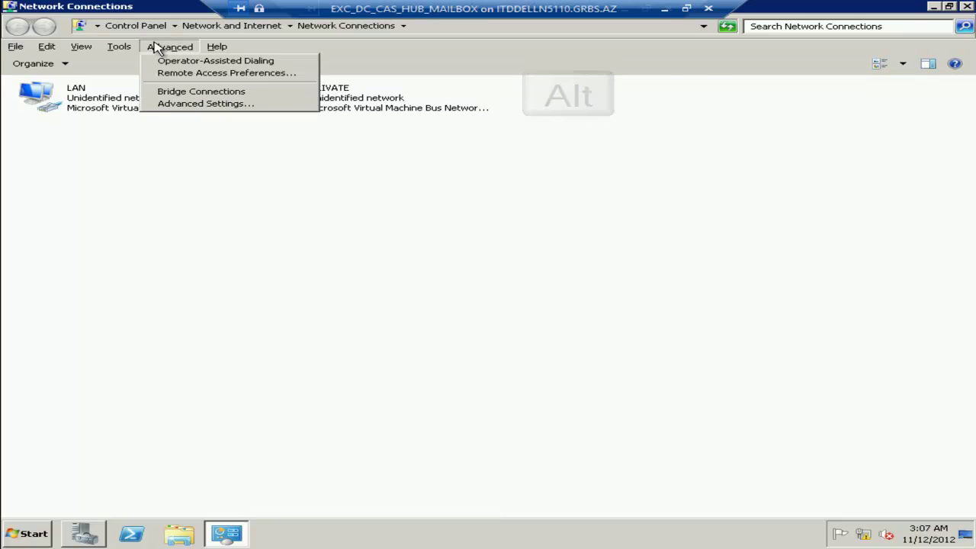
pyautogui.click(163, 111)
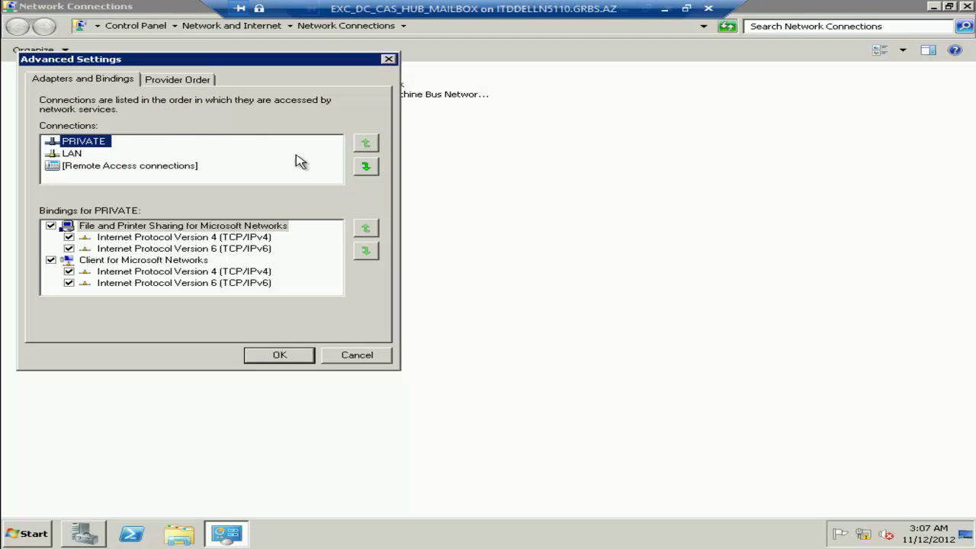
pyautogui.click(365, 167)
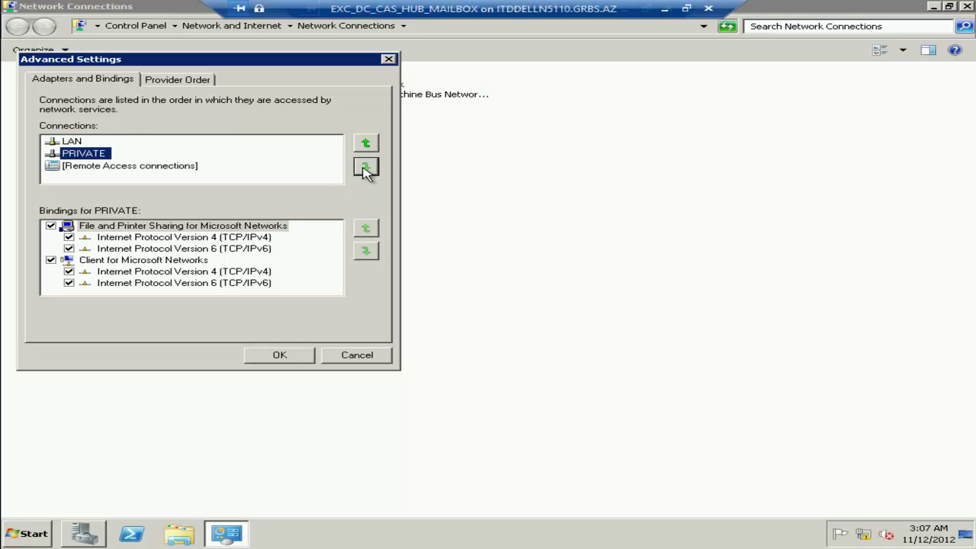
pyautogui.click(51, 227)
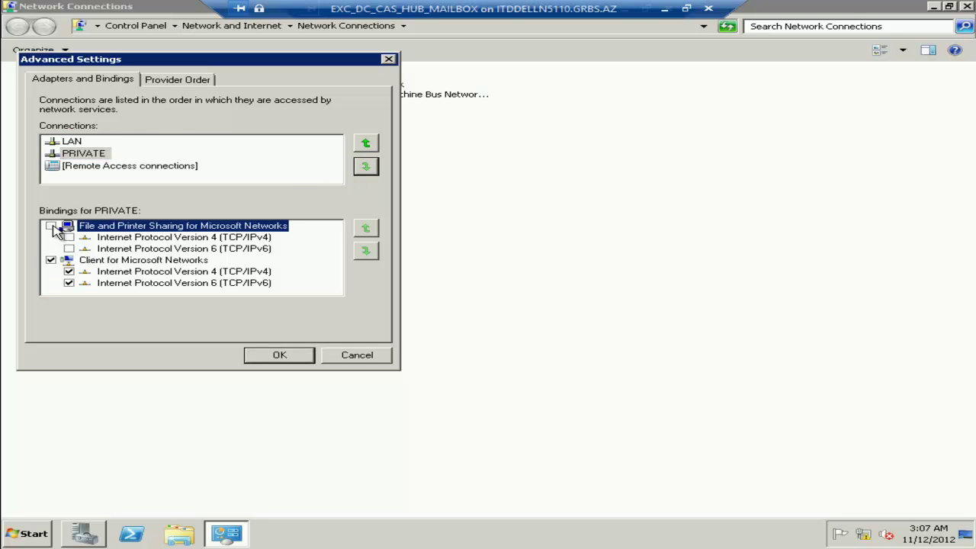
pyautogui.click(284, 356)
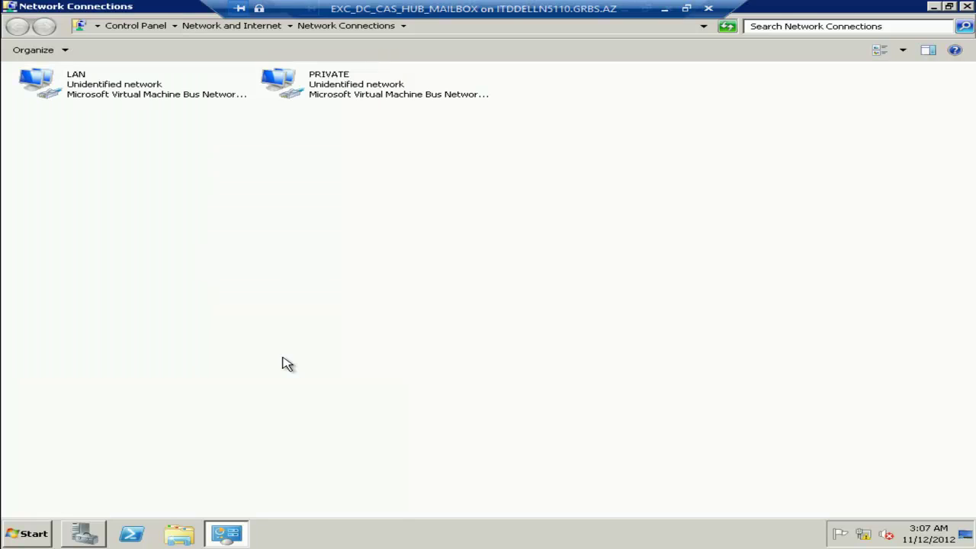
pyautogui.press('super+r')
# Launch the firewall console with wf and begin a custom inbound rule for ICMPv4.
pyautogui.write('wf')
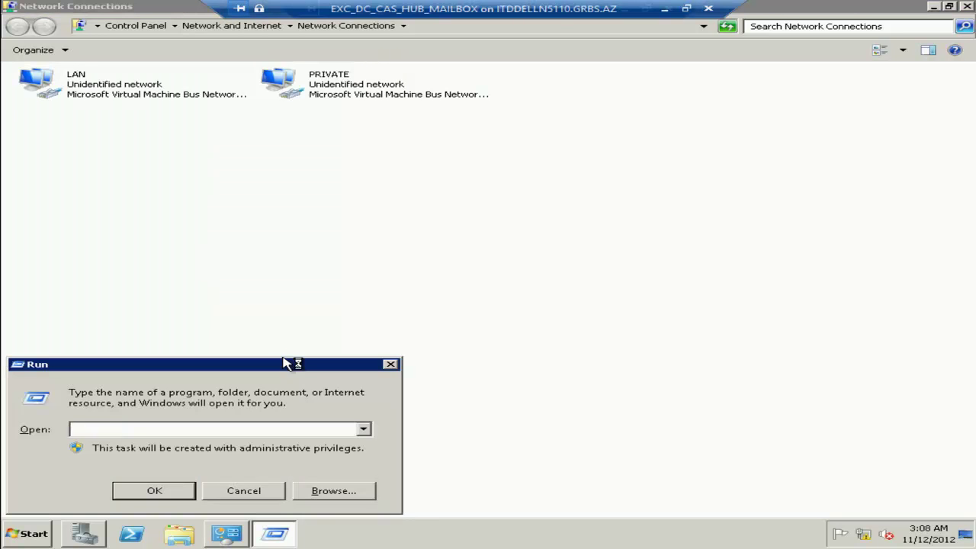
pyautogui.press('Return')
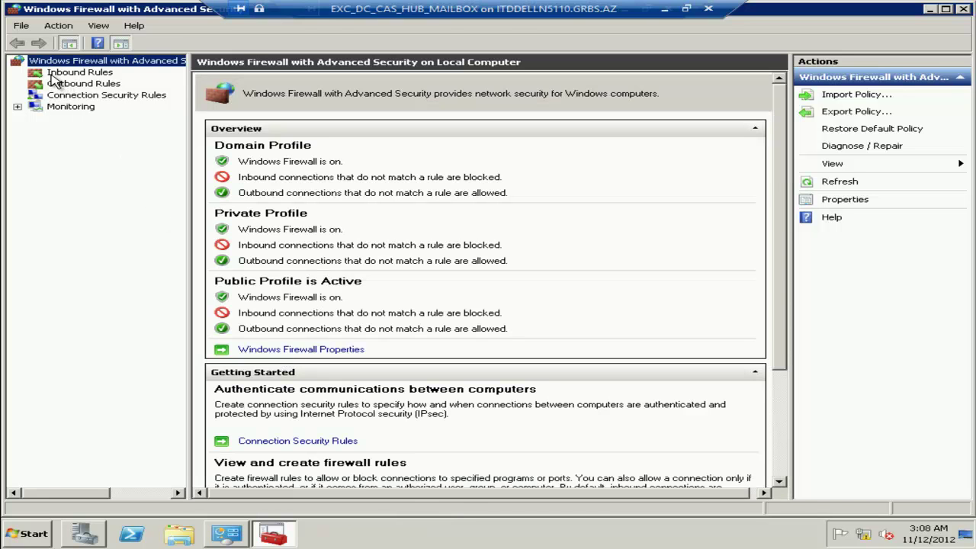
pyautogui.click(55, 78)
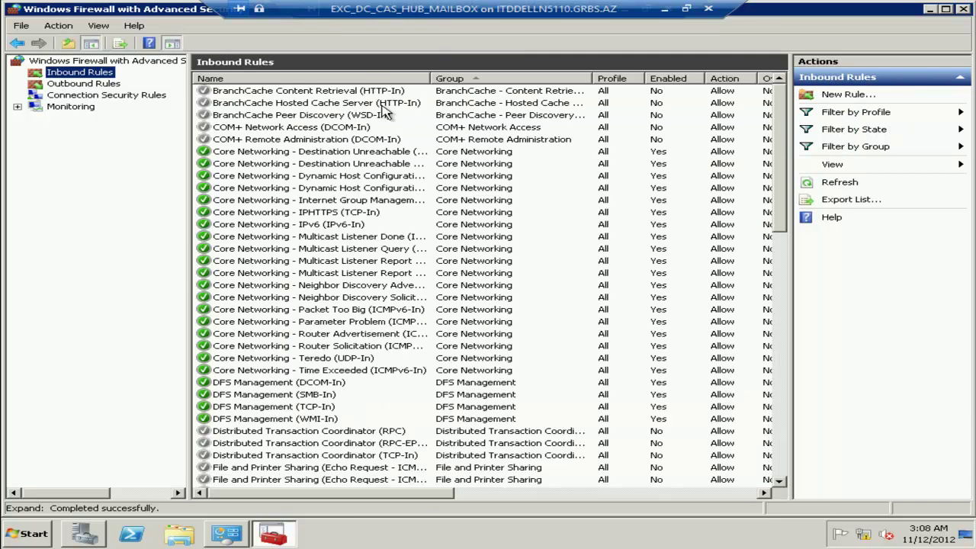
pyautogui.click(845, 95)
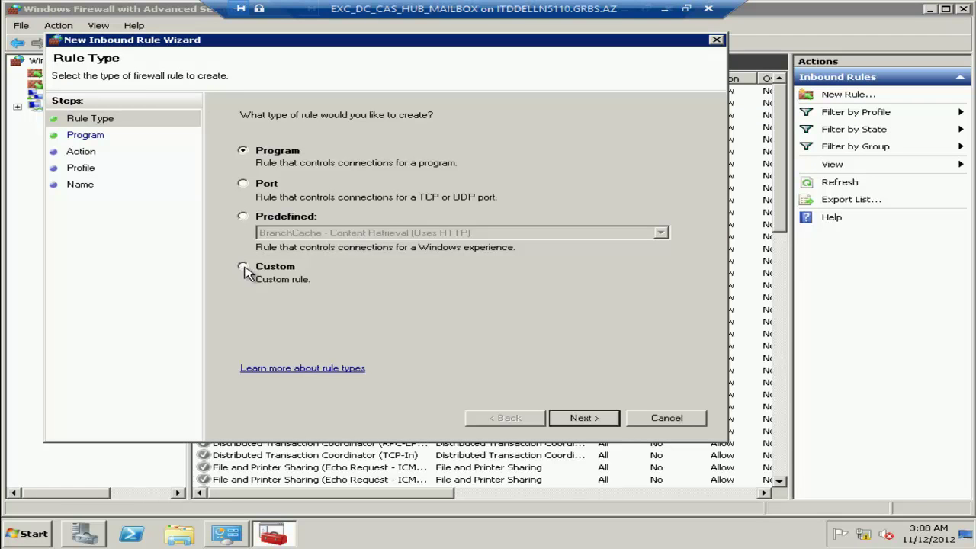
pyautogui.click(243, 268)
pyautogui.click(593, 419)
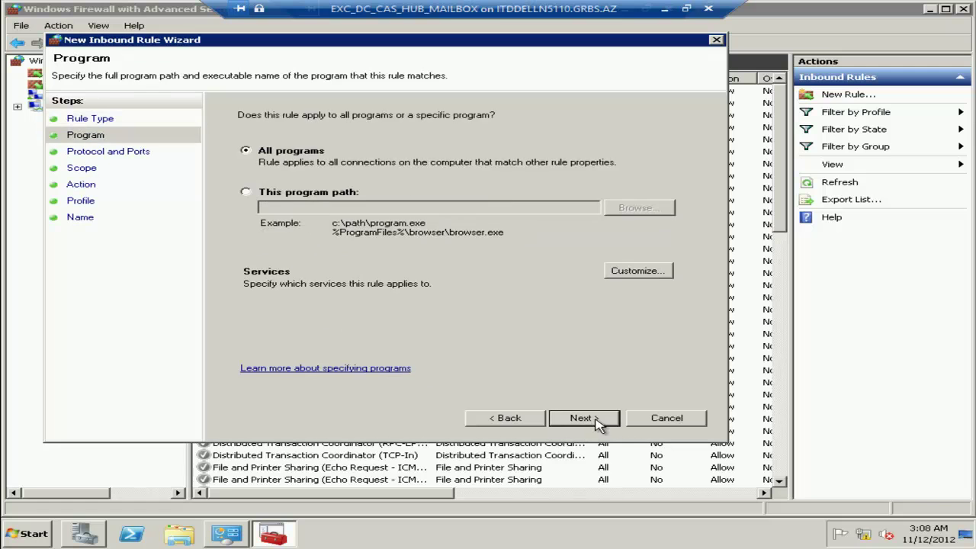
pyautogui.click(584, 418)
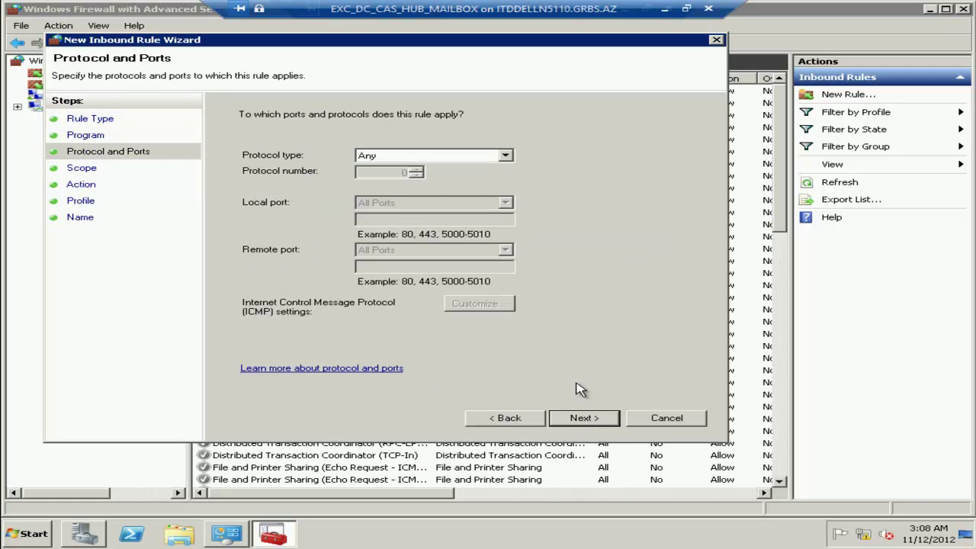
pyautogui.click(456, 157)
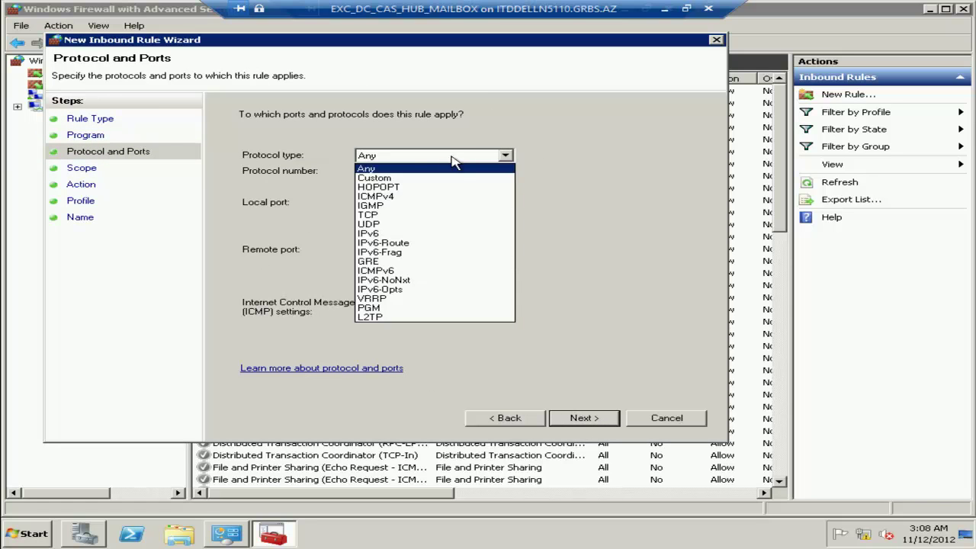
pyautogui.click(450, 197)
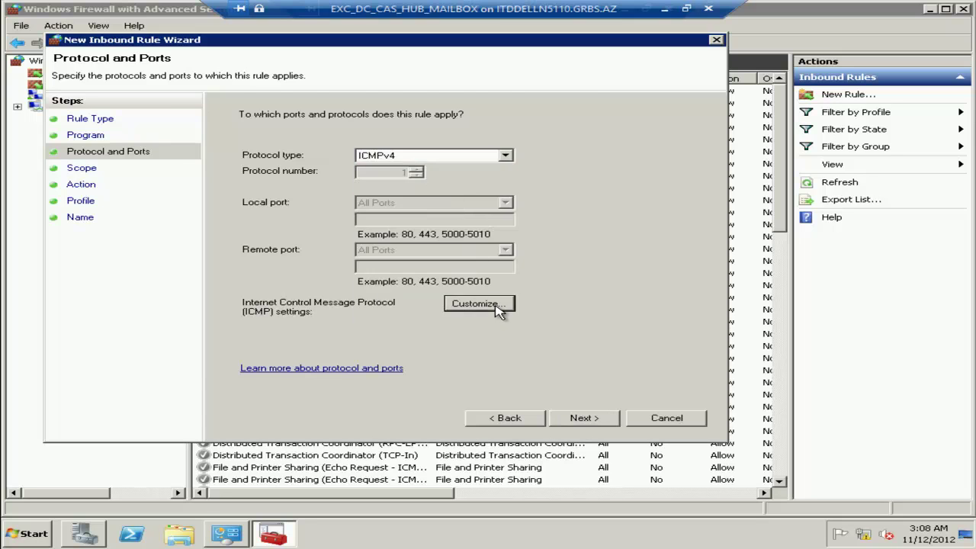
# Limit it to Echo Request, keep default scope, action and profiles, and finish the Ping v4 rule.
pyautogui.click(479, 303)
pyautogui.click(238, 129)
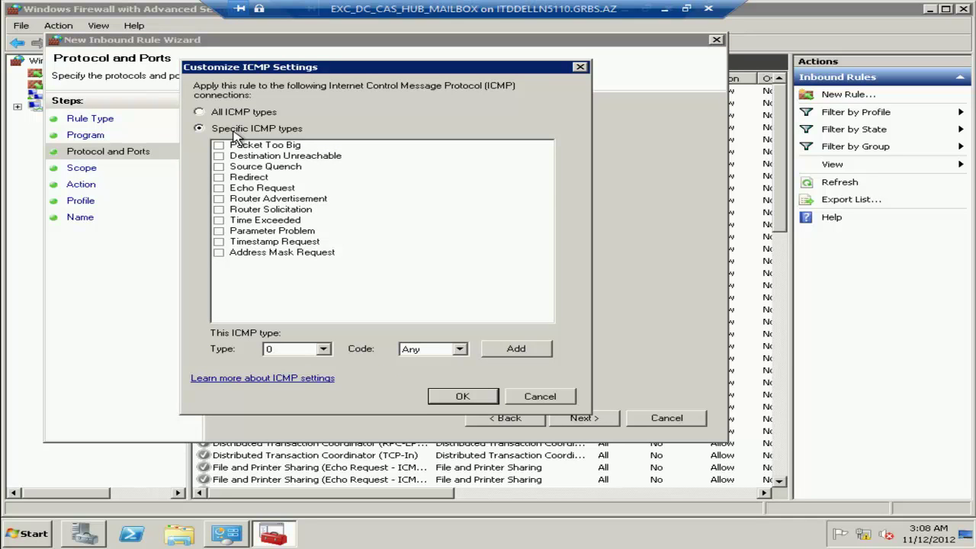
pyautogui.click(218, 191)
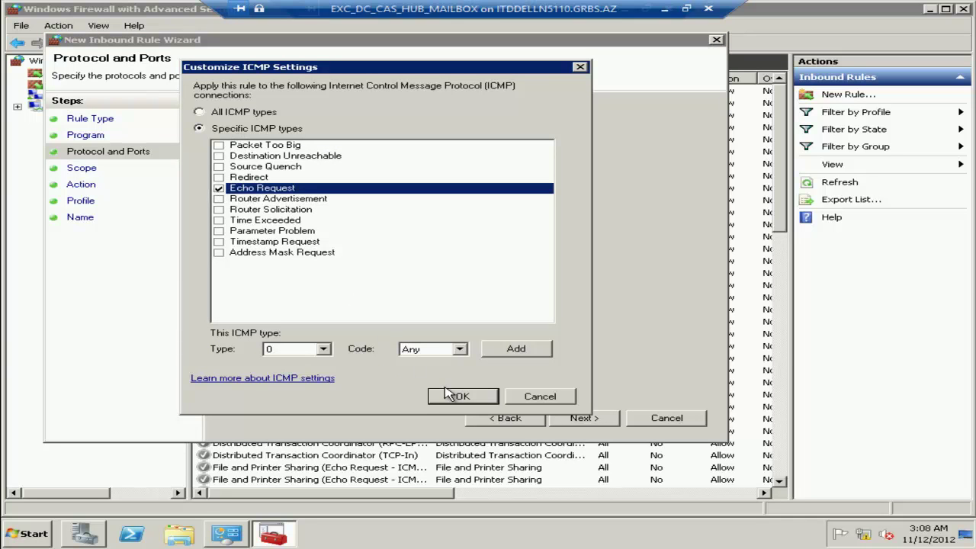
pyautogui.click(450, 393)
pyautogui.click(581, 421)
pyautogui.click(581, 421)
pyautogui.click(582, 421)
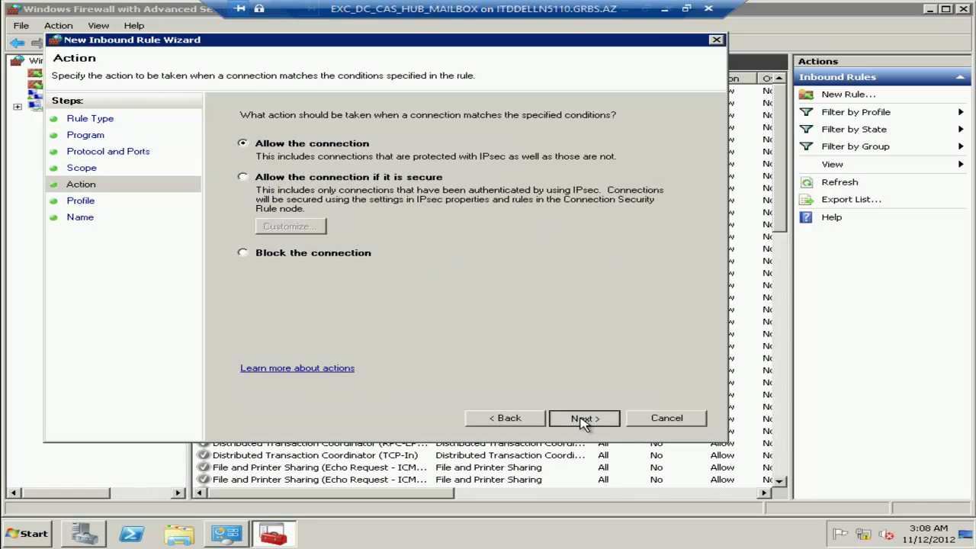
pyautogui.click(581, 421)
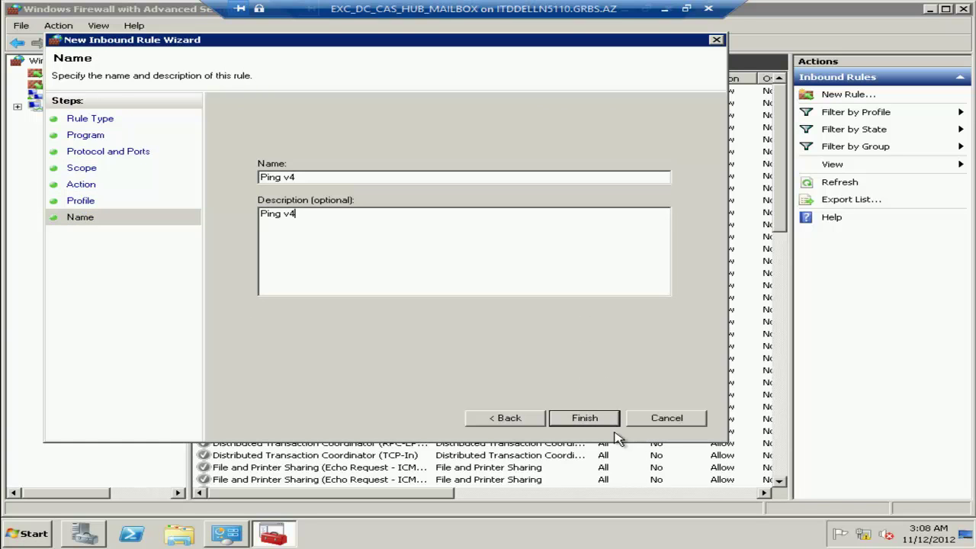
pyautogui.click(587, 419)
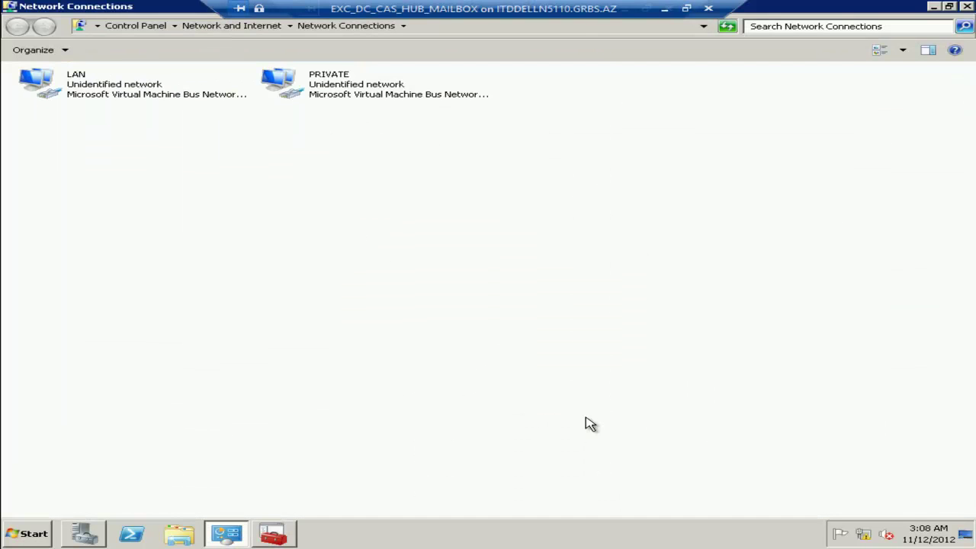
pyautogui.moveTo(599, 5); pyautogui.dragTo(488, 6)
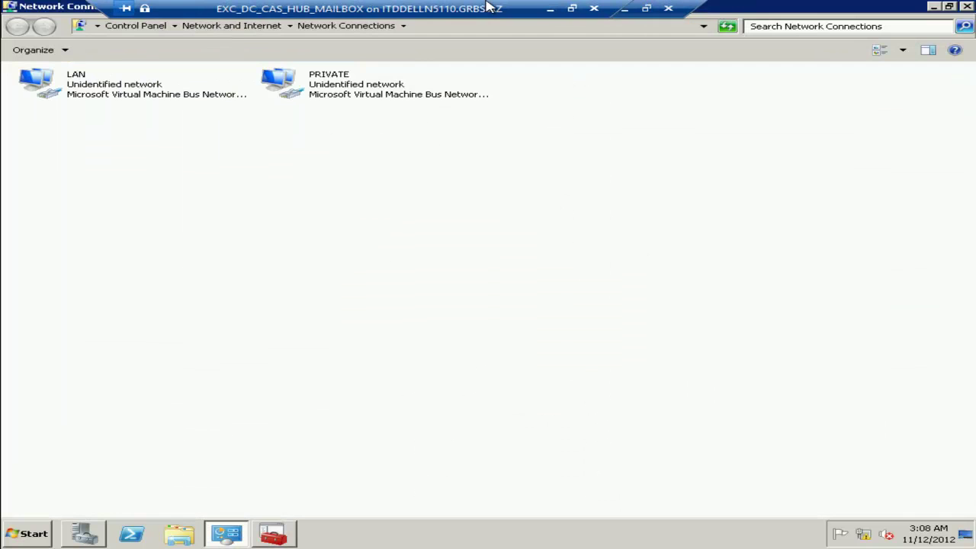
# Switch to the 192.168.1.200 NODE2 session and launch Network Connections from Run.
pyautogui.click(625, 11)
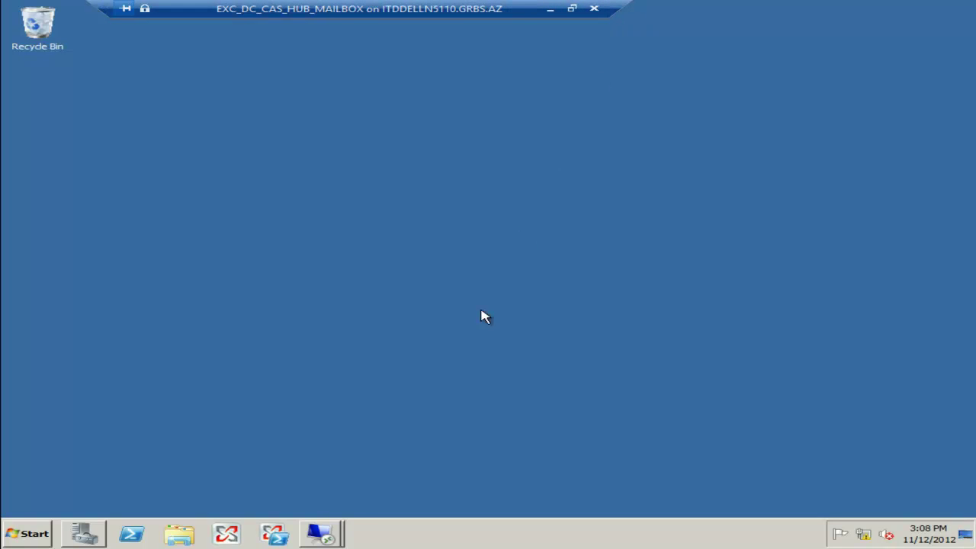
pyautogui.click(327, 539)
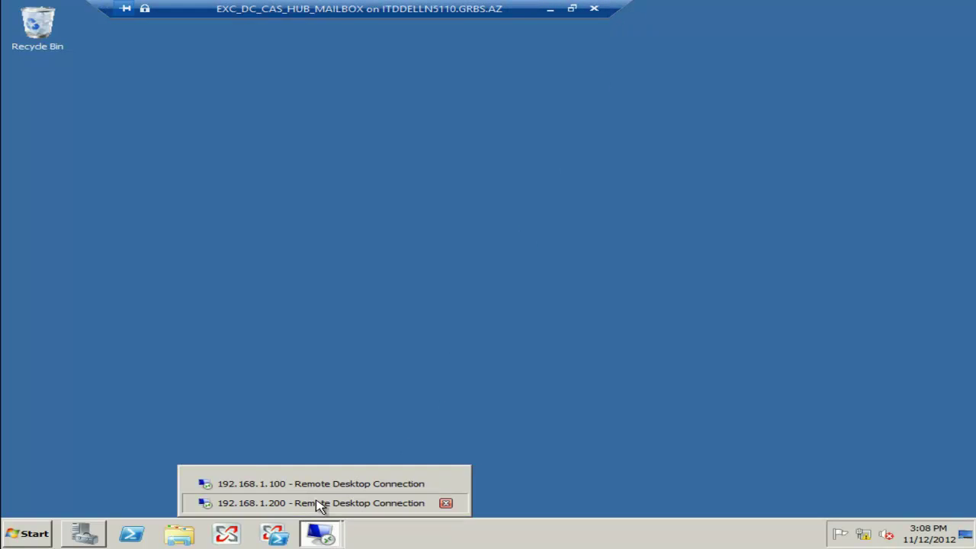
pyautogui.click(319, 505)
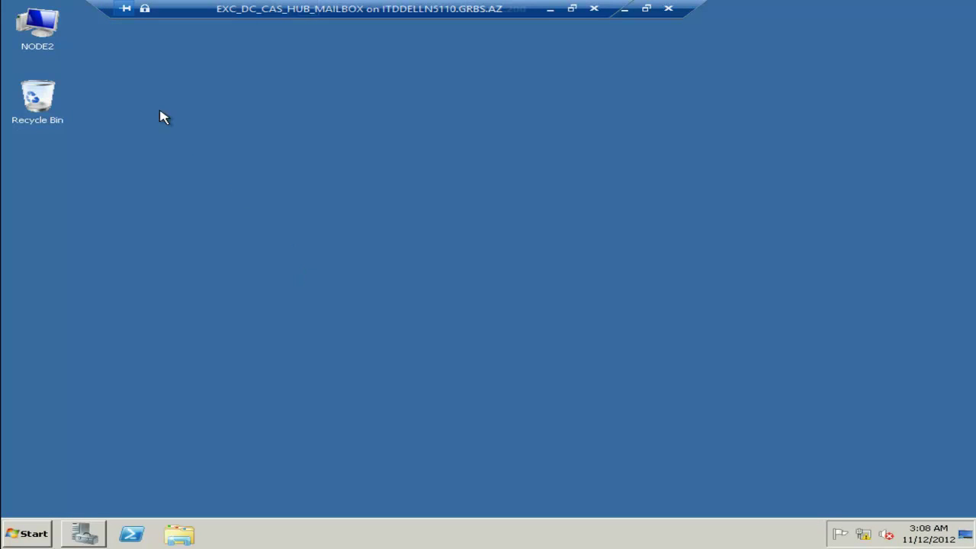
pyautogui.click(21, 43)
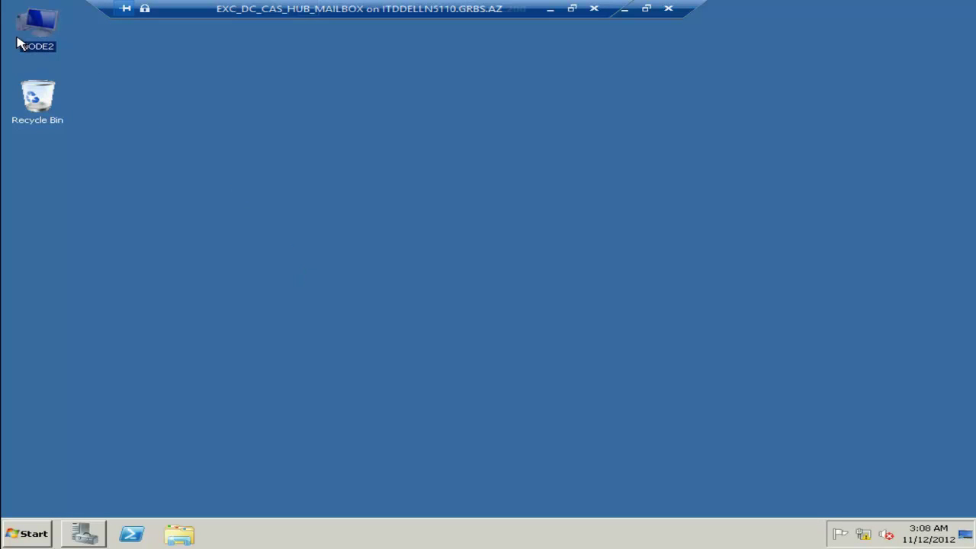
pyautogui.click(465, 247)
pyautogui.press('super+r')
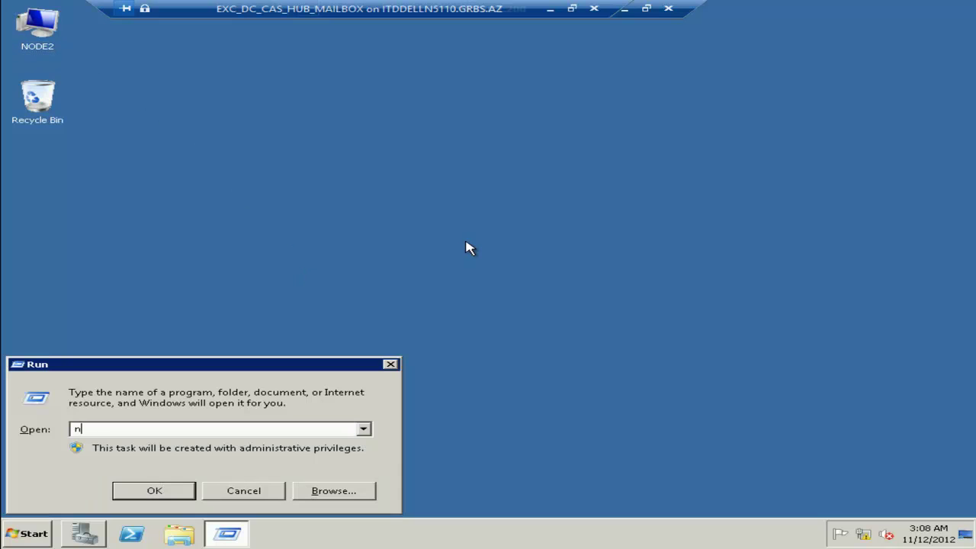
pyautogui.press('Return')
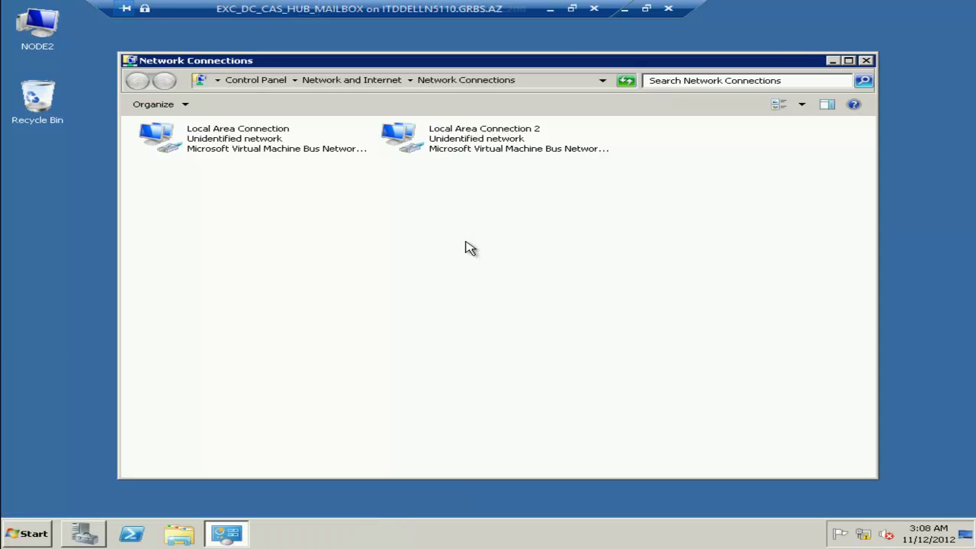
# On NODE2, rename Local Area Connection to LAN and Local Area Connection 2 to PRIVATE.
pyautogui.click(244, 143)
pyautogui.press('F2')
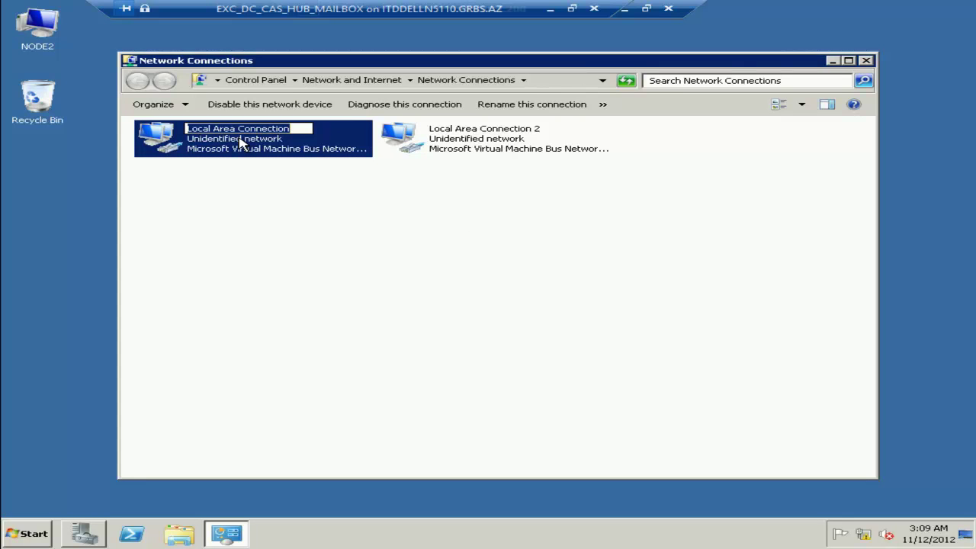
pyautogui.write('LAN')
pyautogui.press('Return')
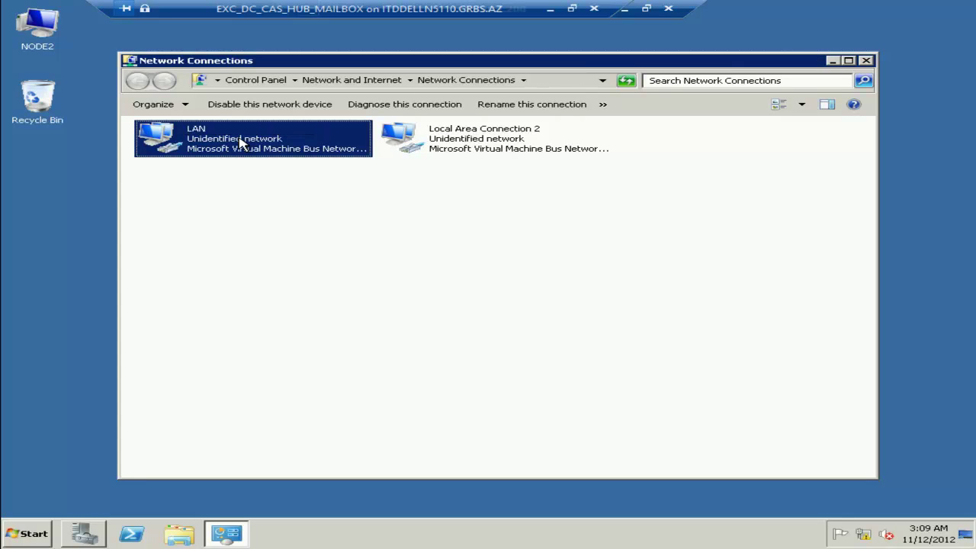
pyautogui.press('Right')
pyautogui.press('F2')
pyautogui.write('PRIVATE')
pyautogui.press('Return')
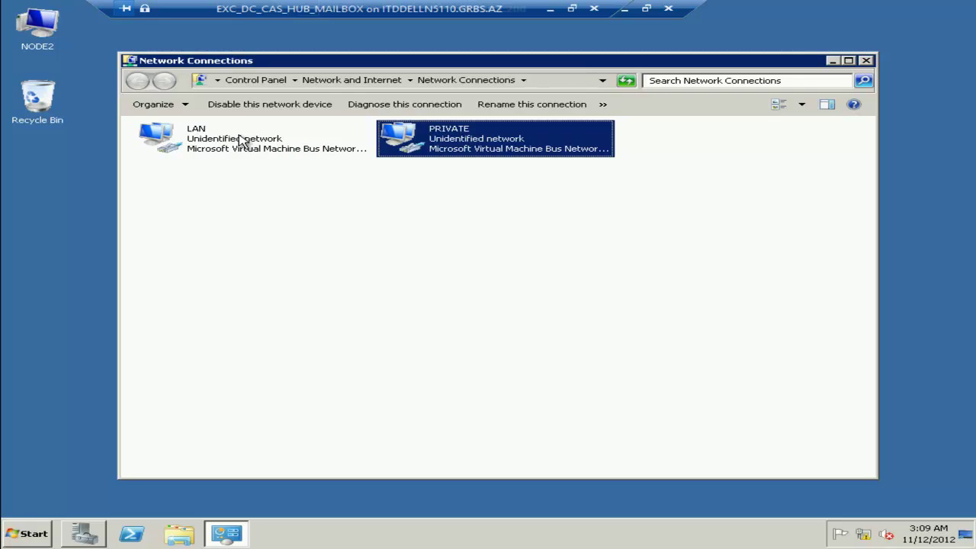
# Give NODE2's PRIVATE connection the static IPv4 address 10.0.0.20 with mask 255.0.0.0.
pyautogui.rightClick(446, 142)
pyautogui.click(488, 252)
pyautogui.doubleClick(214, 279)
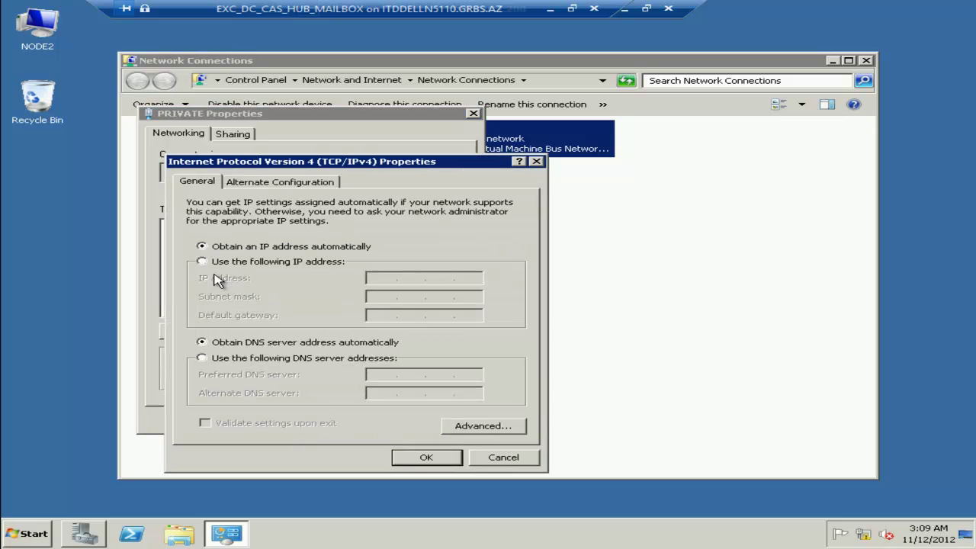
pyautogui.click(241, 262)
pyautogui.click(378, 278)
pyautogui.write('10.0.0.20')
pyautogui.press('Tab')
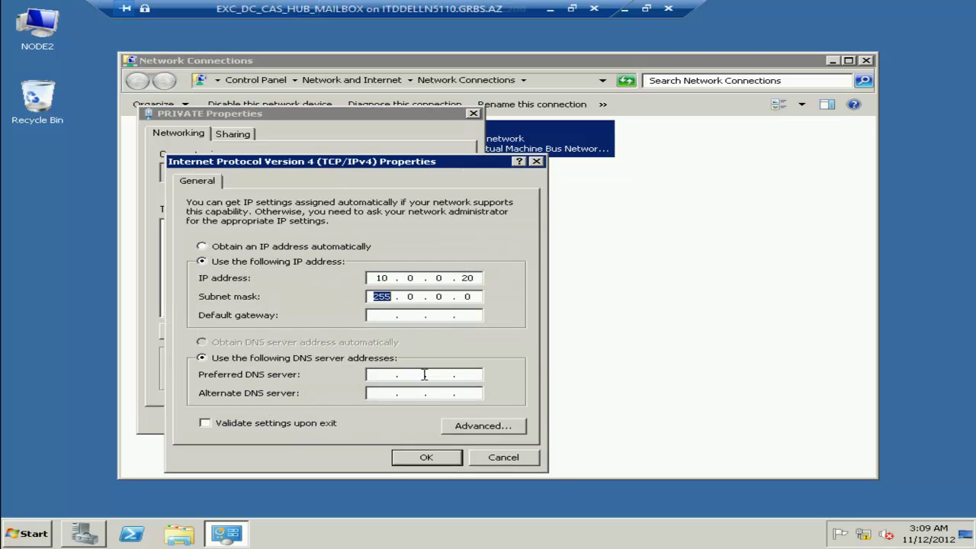
# In advanced TCP/IP settings, turn off DNS registration, LMHOSTS lookup and NetBIOS over TCP/IP.
pyautogui.click(468, 431)
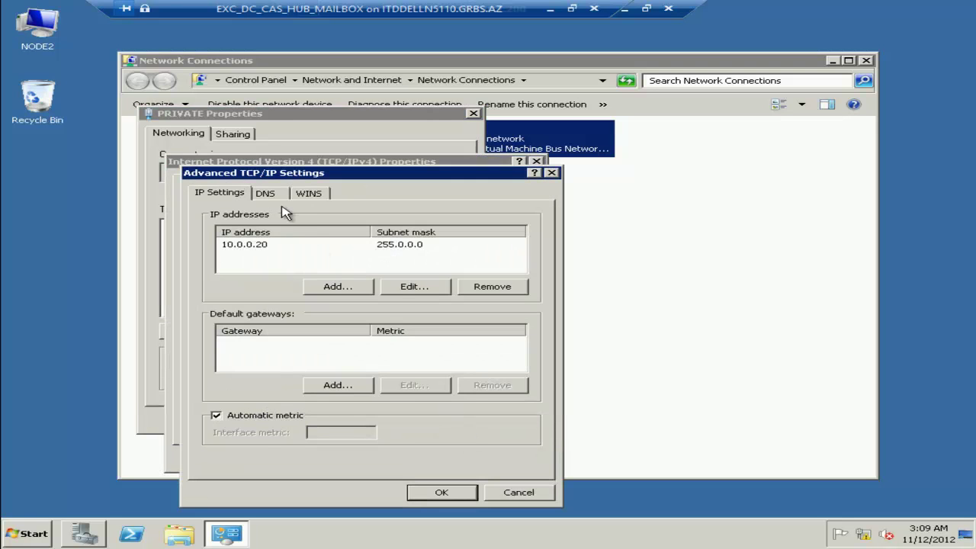
pyautogui.click(267, 196)
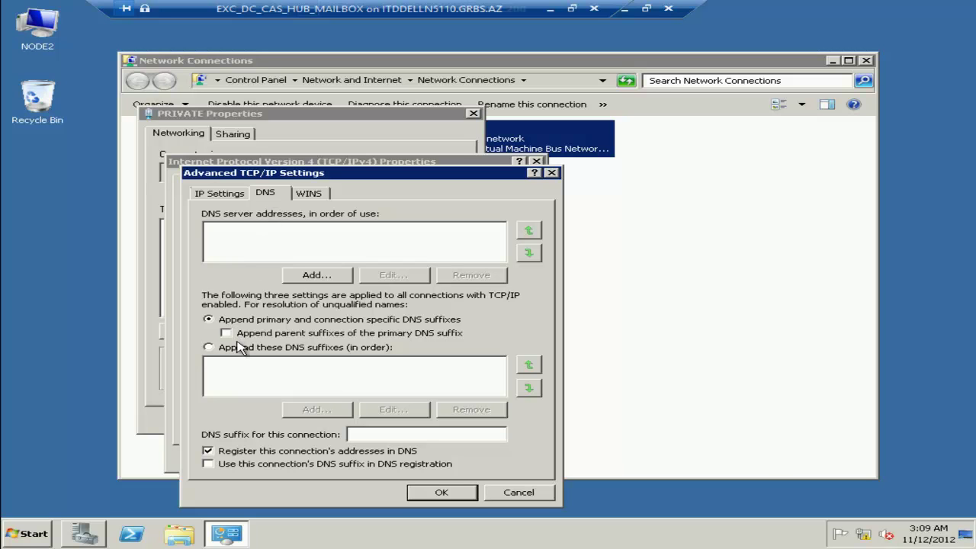
pyautogui.click(206, 452)
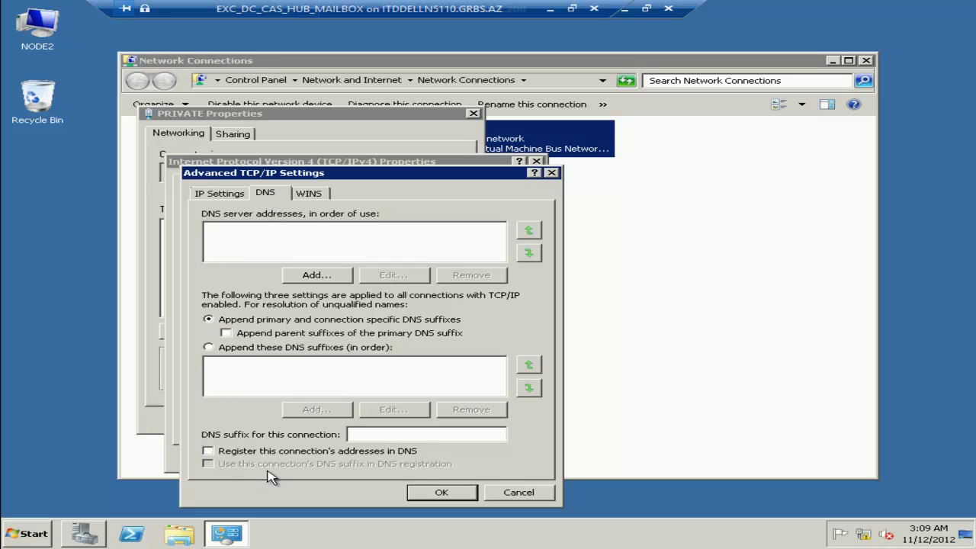
pyautogui.click(318, 196)
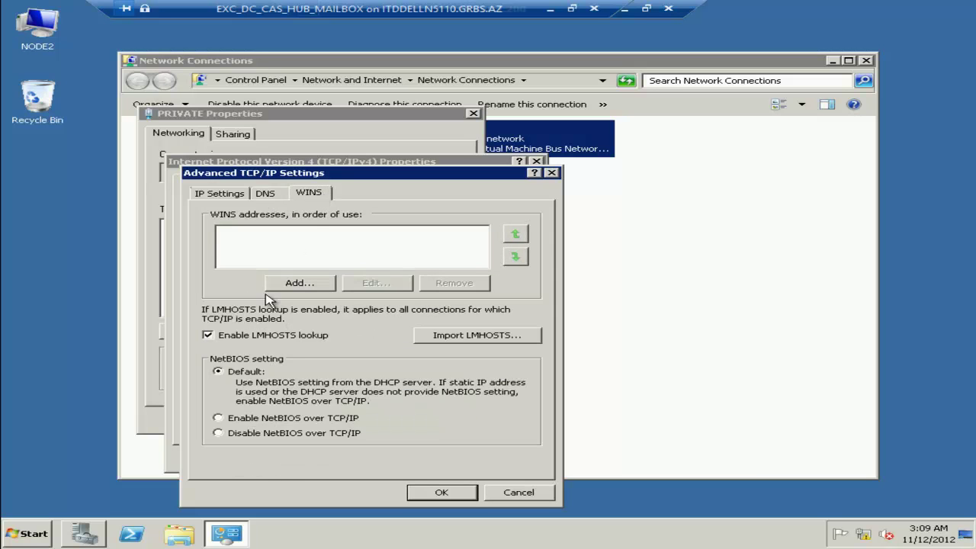
pyautogui.click(246, 337)
pyautogui.click(222, 439)
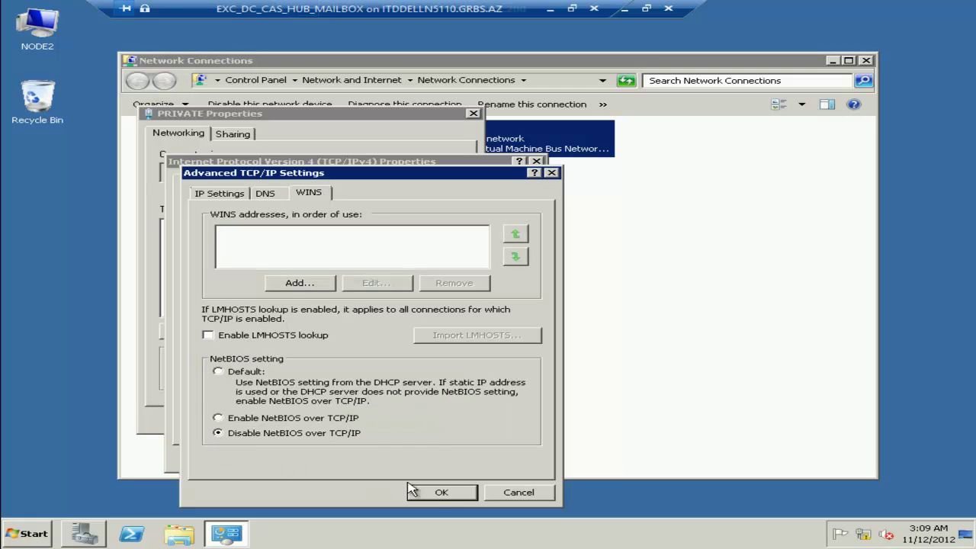
pyautogui.click(440, 493)
pyautogui.click(410, 462)
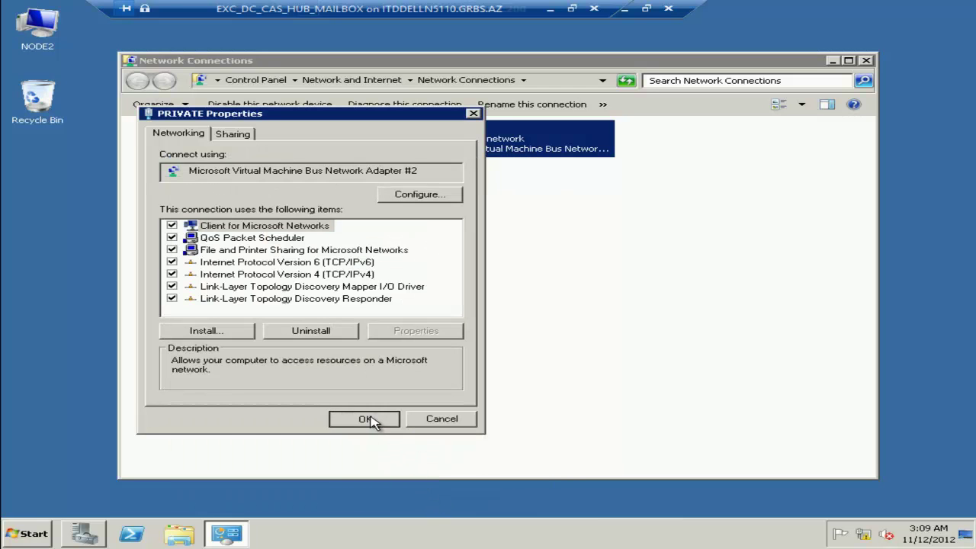
pyautogui.click(372, 420)
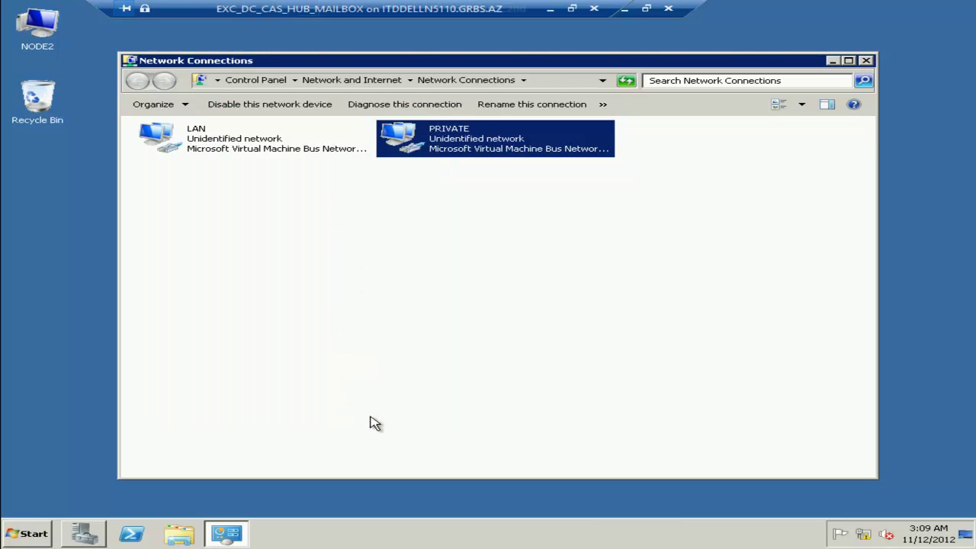
# On NODE2, order LAN ahead of PRIVATE and unbind File and Printer Sharing from PRIVATE.
pyautogui.click(334, 222)
pyautogui.press('alt')
pyautogui.click(279, 106)
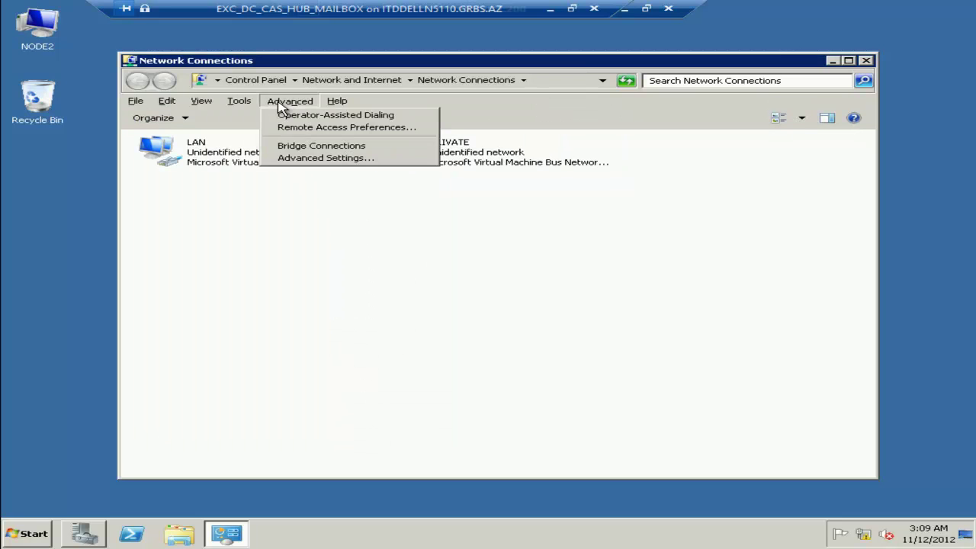
pyautogui.click(279, 160)
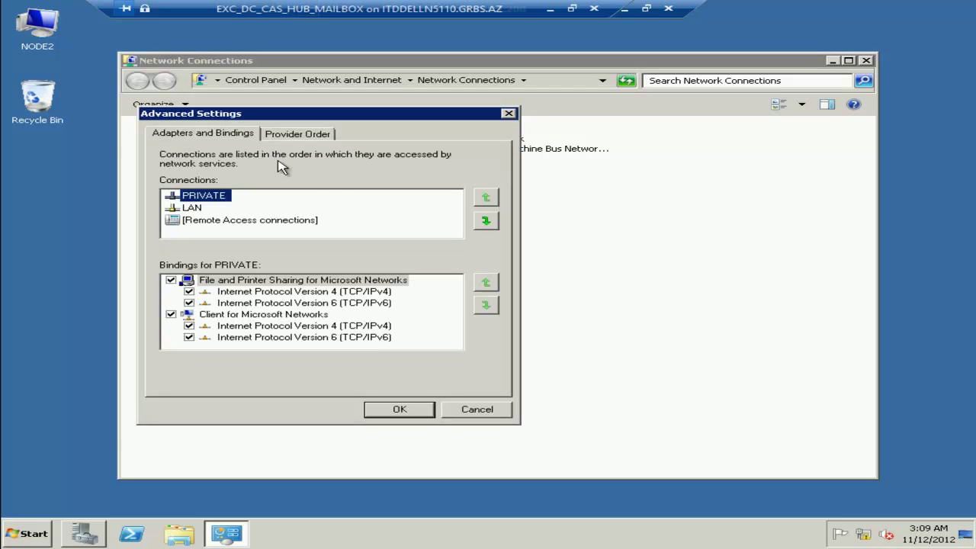
pyautogui.click(486, 221)
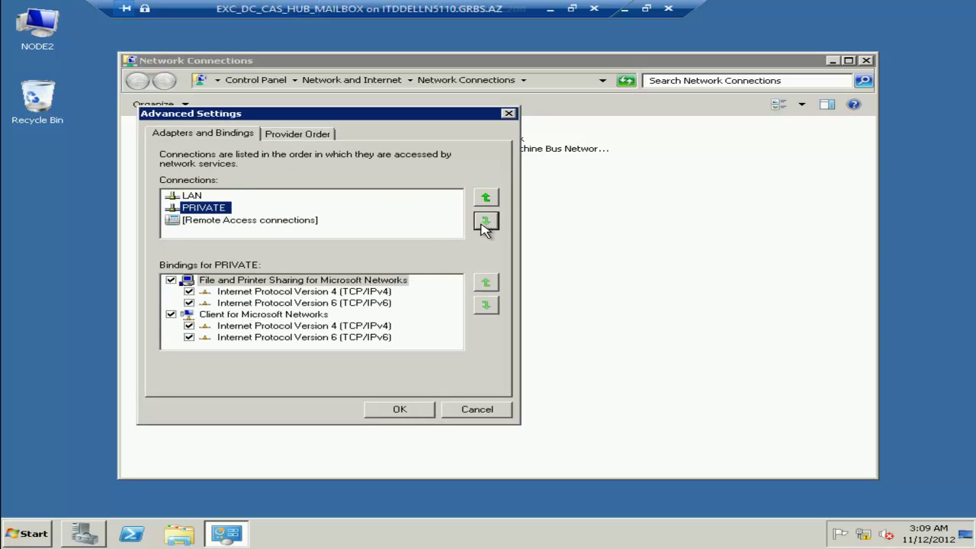
pyautogui.click(171, 280)
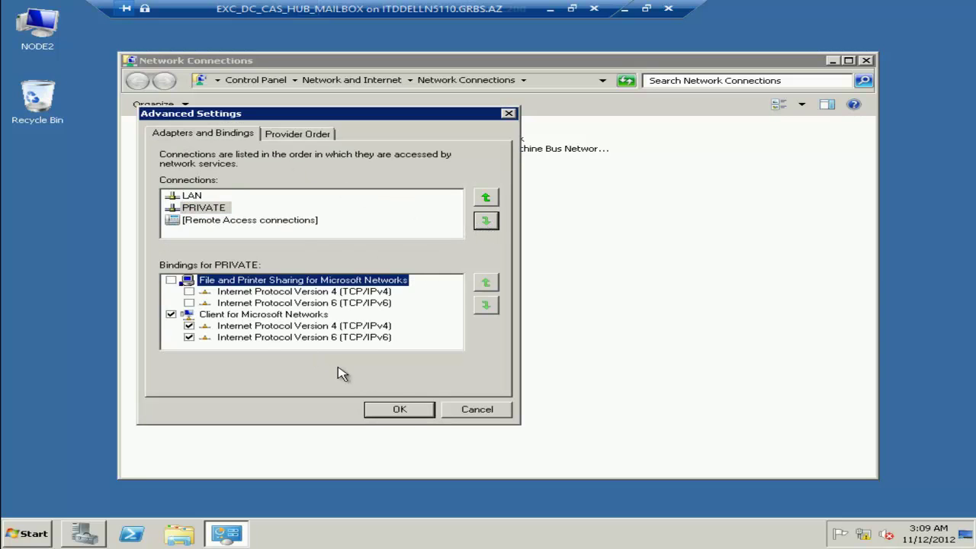
pyautogui.click(422, 414)
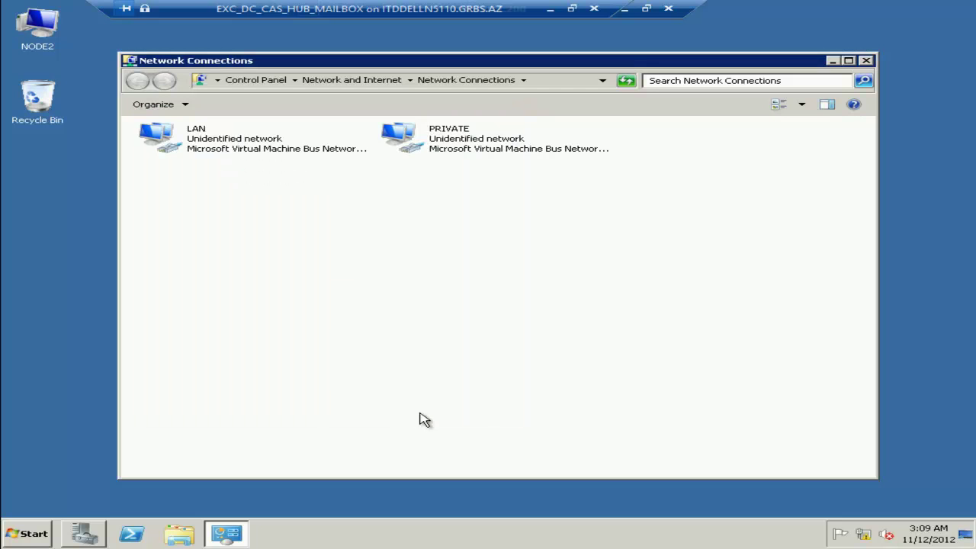
pyautogui.press('super+r')
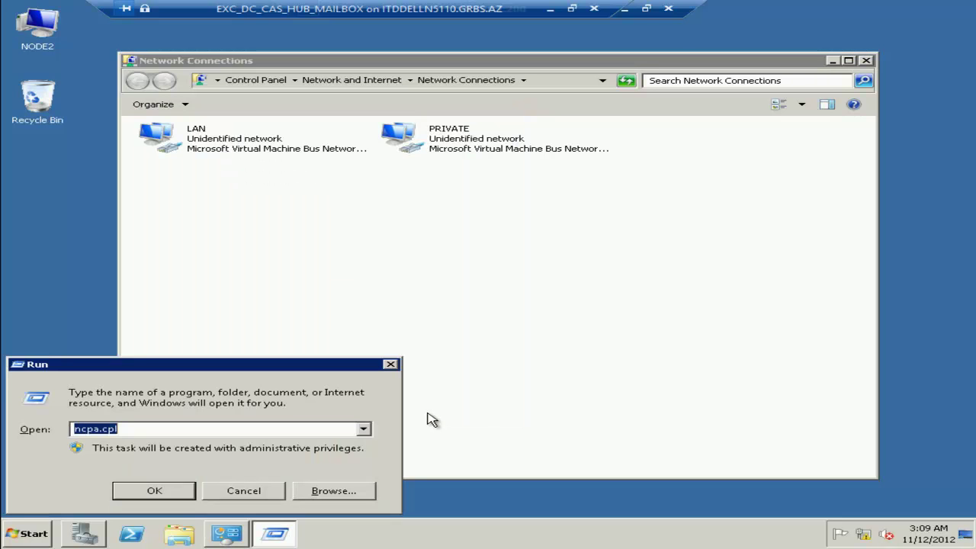
# Open the firewall console on NODE2 and begin a custom inbound rule for ICMPv4.
pyautogui.press('Return')
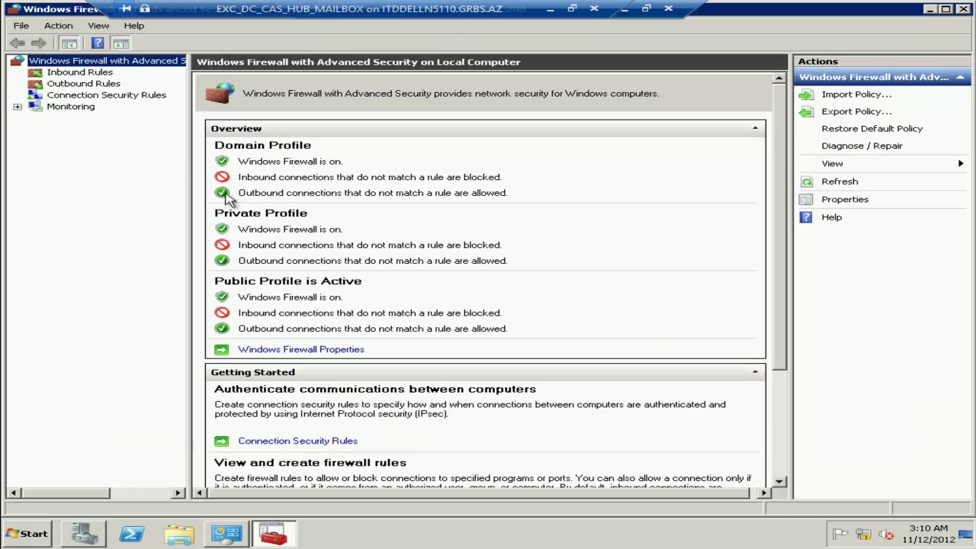
pyautogui.click(69, 74)
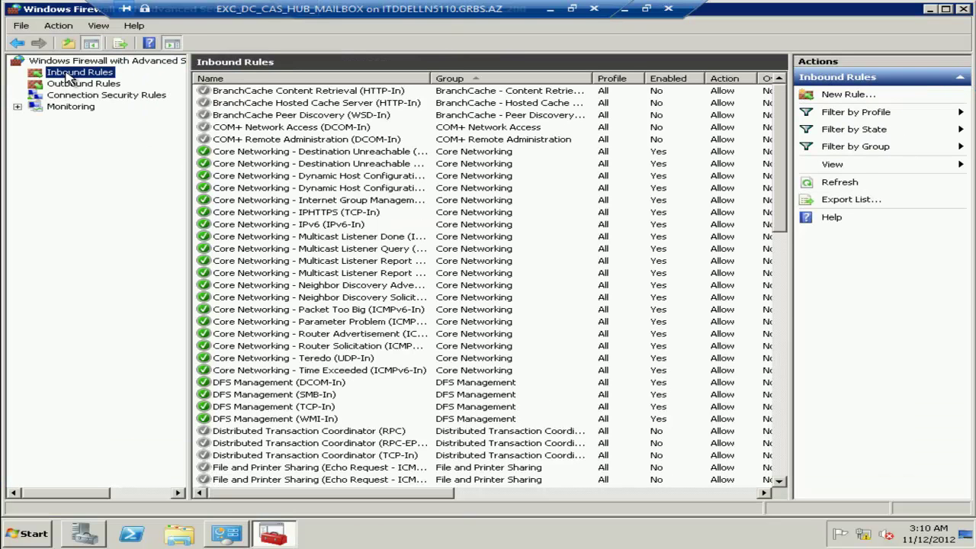
pyautogui.click(839, 95)
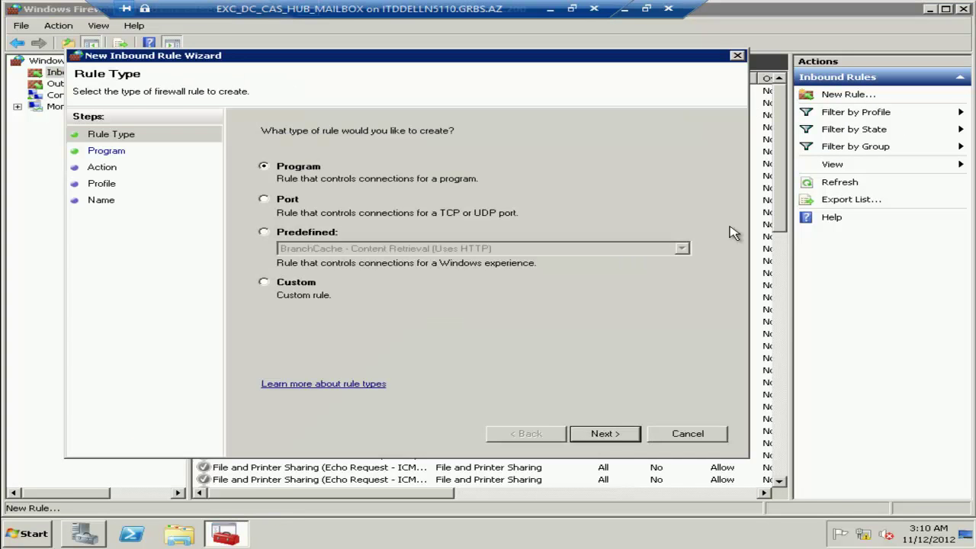
pyautogui.click(263, 284)
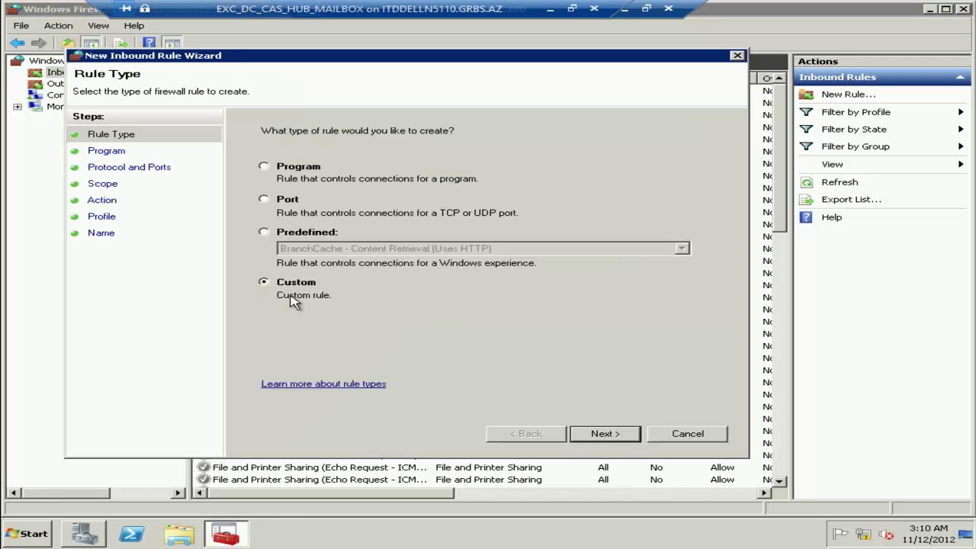
pyautogui.click(627, 444)
pyautogui.click(627, 444)
pyautogui.click(450, 172)
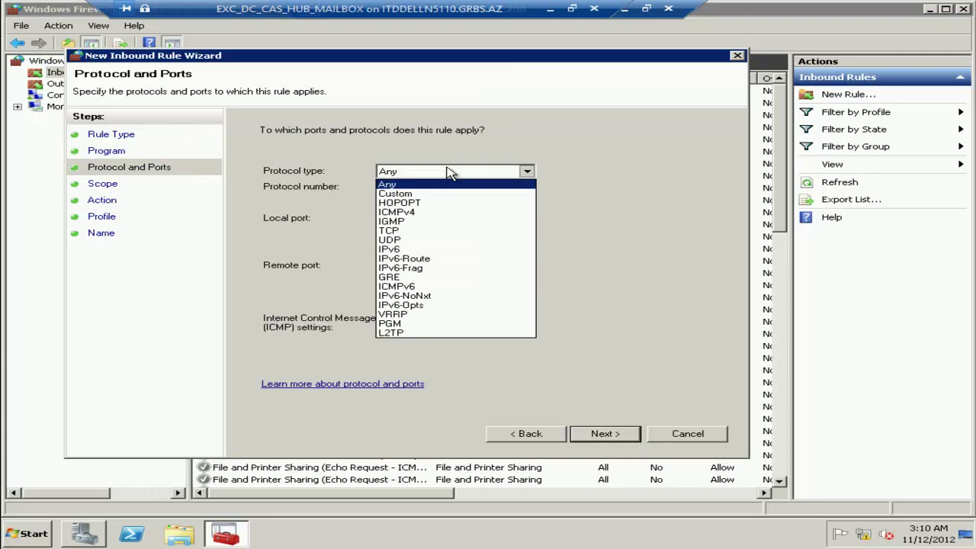
pyautogui.click(432, 212)
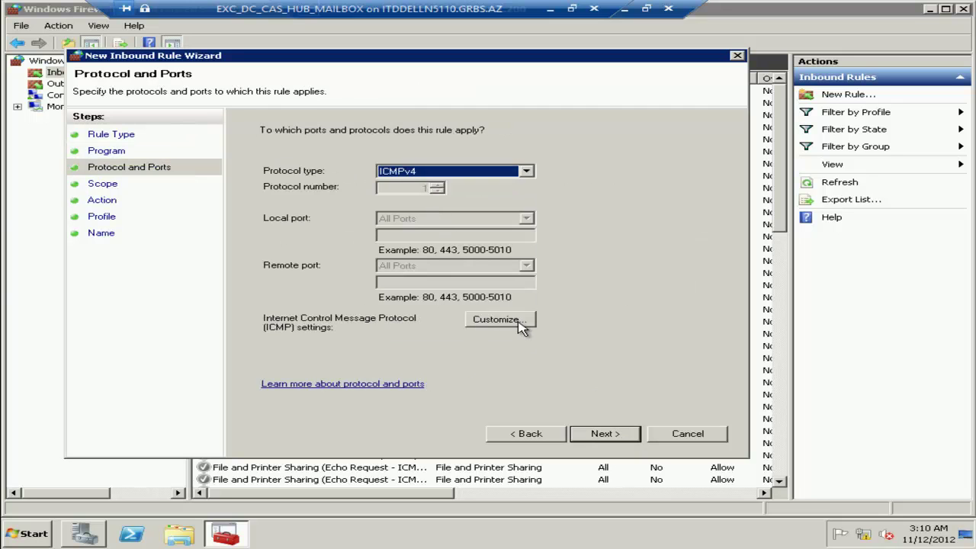
# Limit it to Echo Request, allow the connection, and finish the rule named 'Ping V4'.
pyautogui.click(520, 325)
pyautogui.click(269, 149)
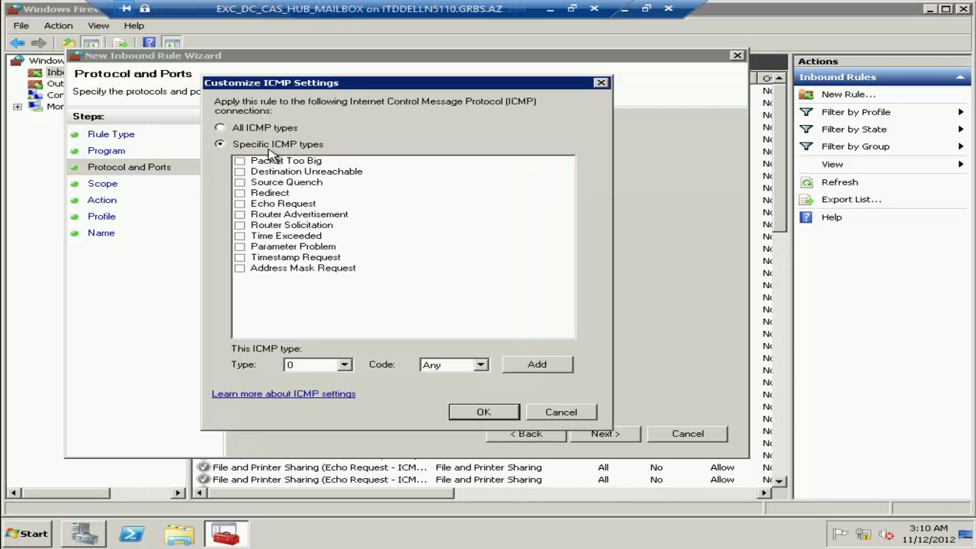
pyautogui.click(241, 204)
pyautogui.click(486, 412)
pyautogui.click(602, 434)
pyautogui.click(603, 434)
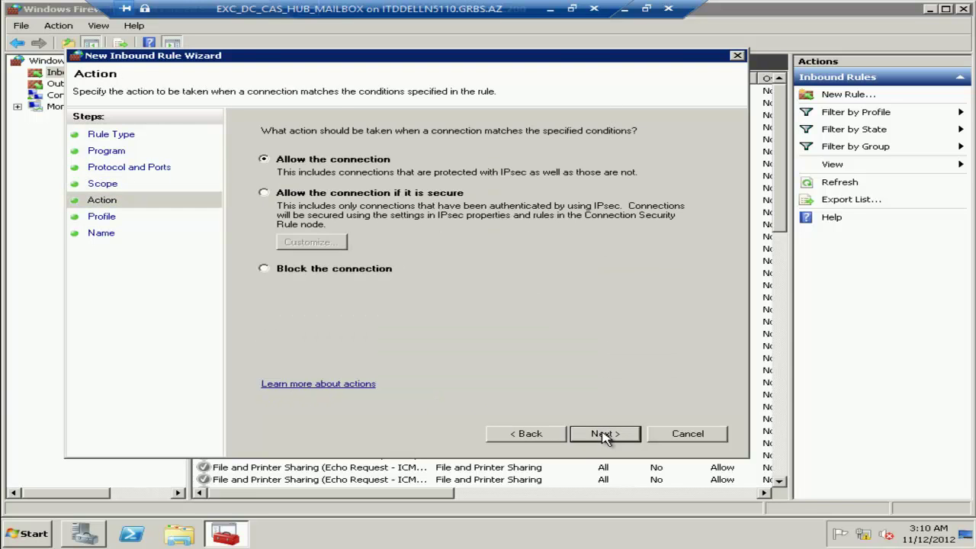
pyautogui.click(603, 434)
pyautogui.click(605, 435)
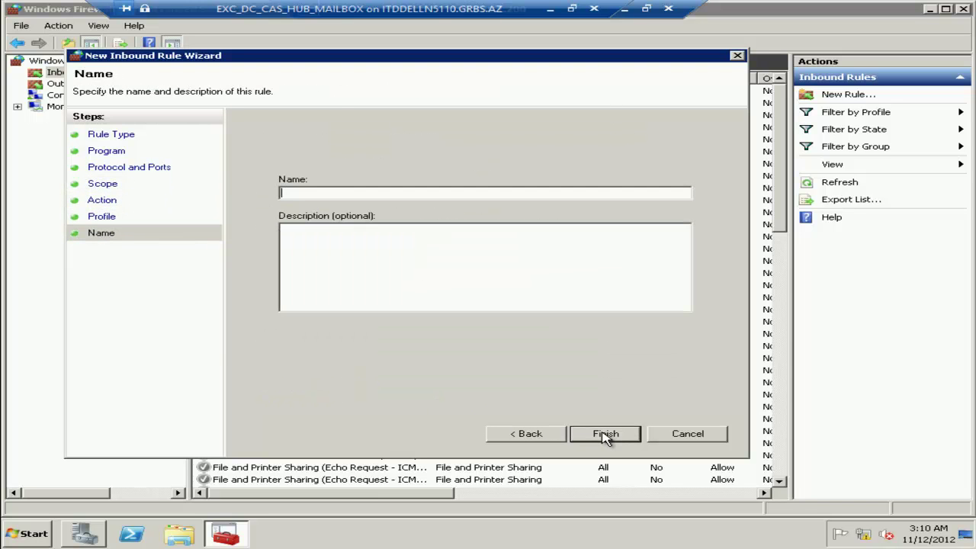
pyautogui.write('Ping V4')
pyautogui.press('Tab')
pyautogui.write('Ping V4')
pyautogui.click(605, 434)
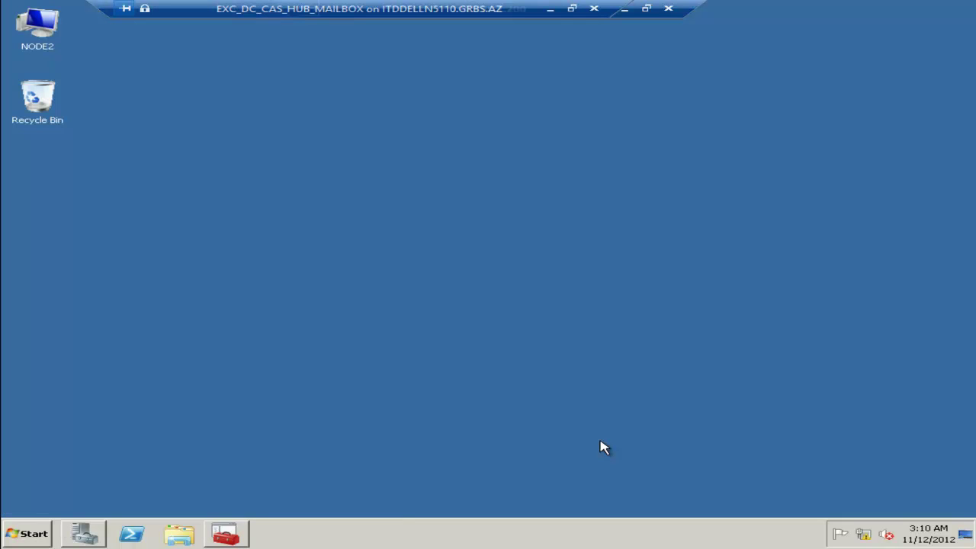
# Ping 10.0.0.10 from a Command Prompt, confirming 4 of 4 replies with 0% loss, then close it.
pyautogui.press('super+r')
pyautogui.write('cmd')
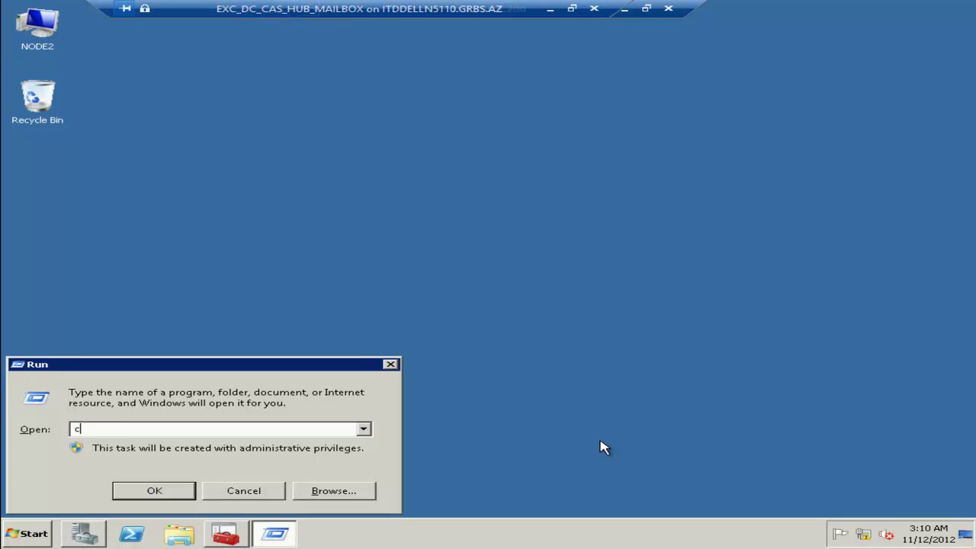
pyautogui.press('Return')
pyautogui.write('ping 10.0.0.10')
pyautogui.press('Return')
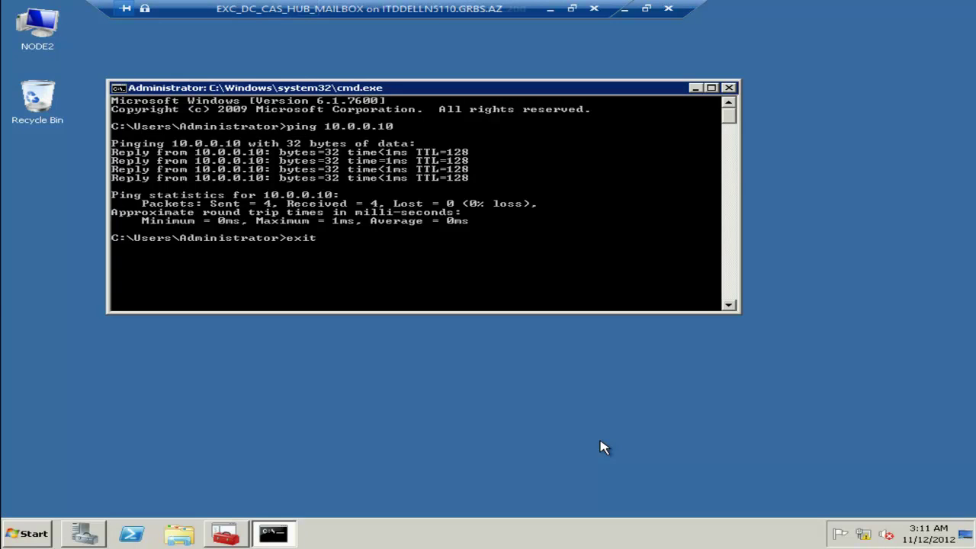
pyautogui.press('Return')
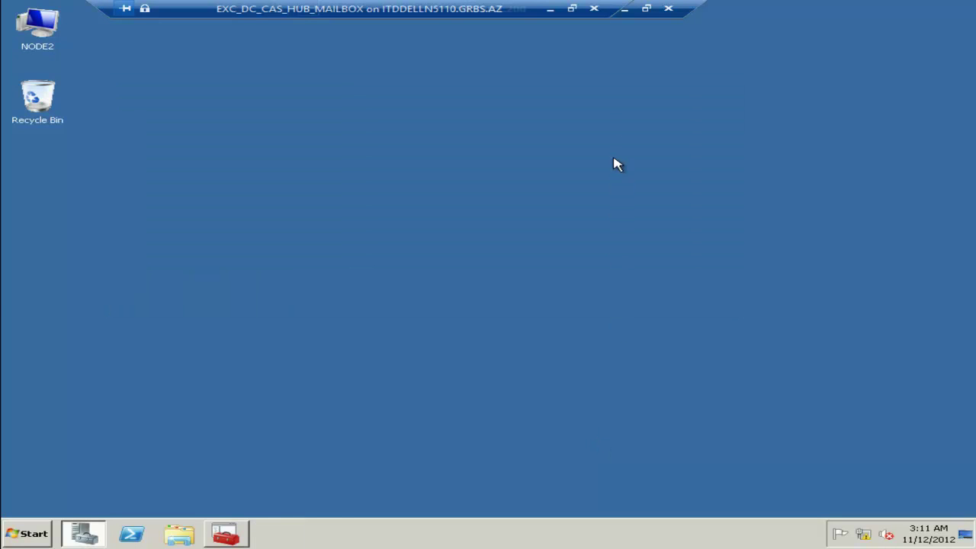
# Return to the NODE1 session and bring up the PRIVATE adapter's IPv4 properties.
pyautogui.click(623, 11)
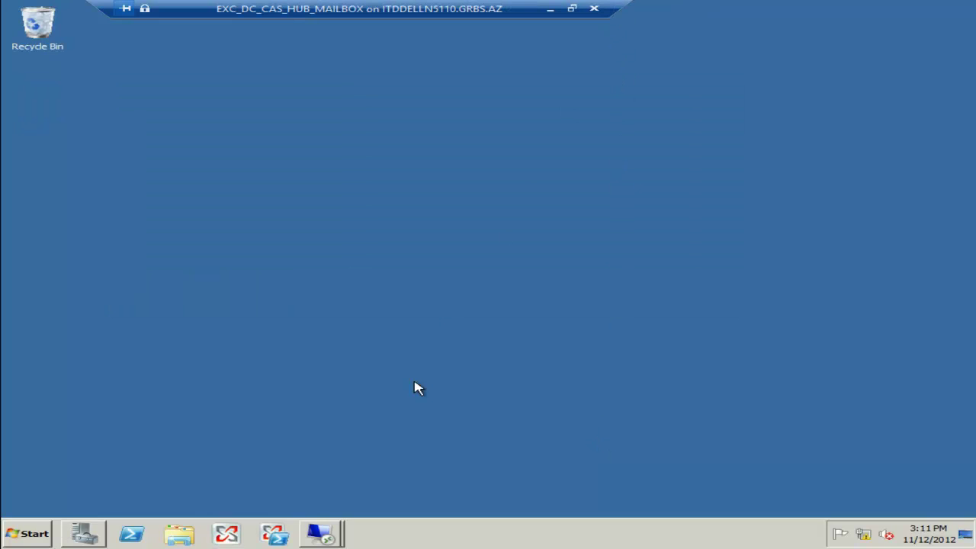
pyautogui.click(320, 534)
pyautogui.click(381, 484)
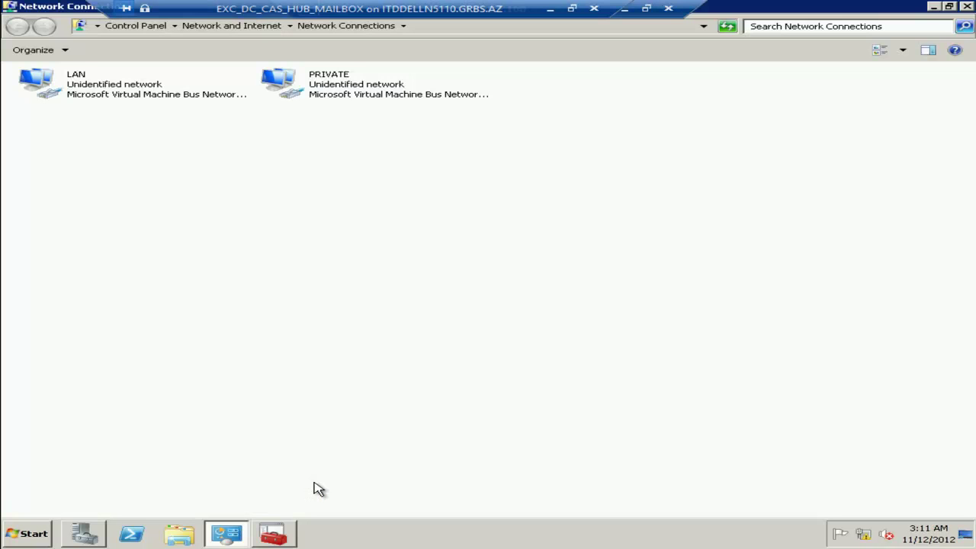
pyautogui.doubleClick(322, 95)
pyautogui.click(358, 386)
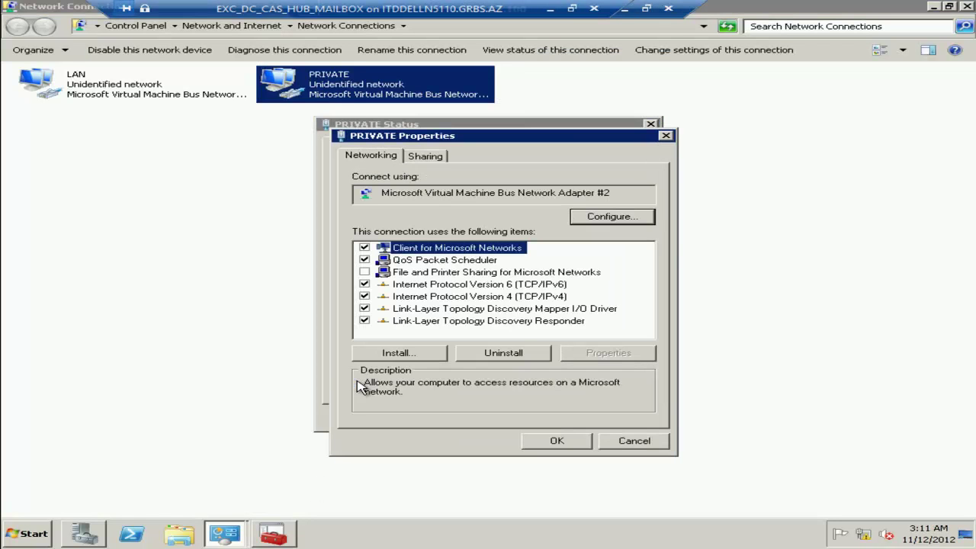
pyautogui.doubleClick(426, 297)
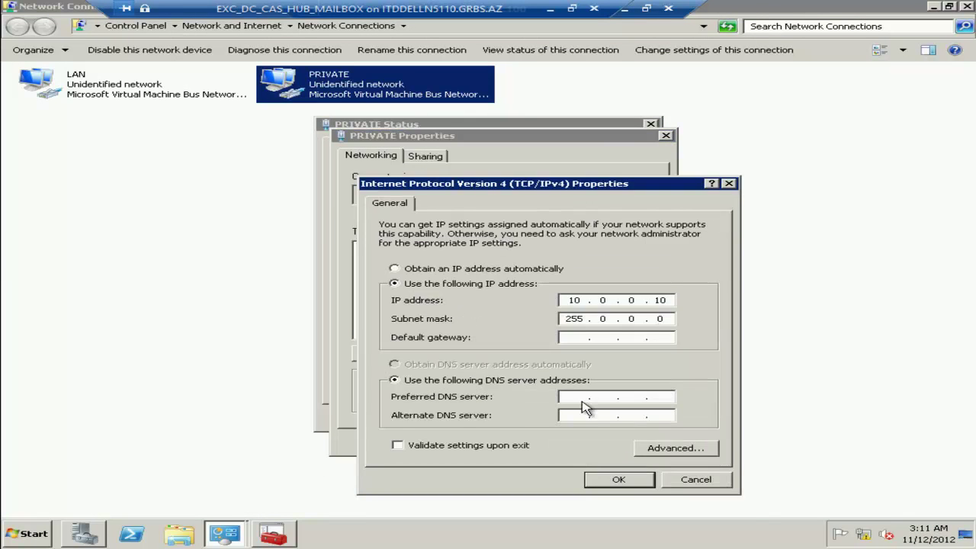
# Turn off LMHOSTS lookup and NetBIOS over TCP/IP on PRIVATE's WINS settings and save.
pyautogui.click(662, 449)
pyautogui.click(505, 201)
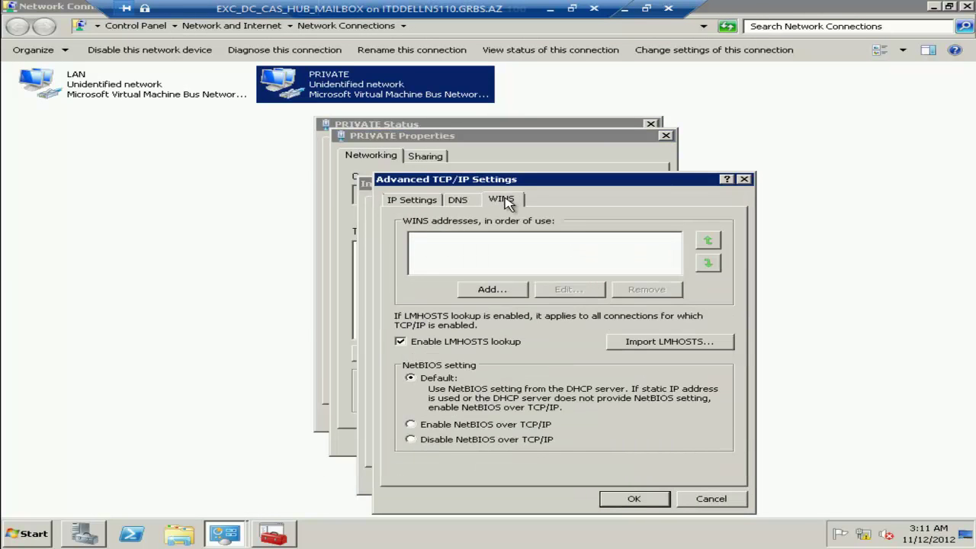
pyautogui.click(442, 342)
pyautogui.click(426, 441)
pyautogui.click(633, 499)
pyautogui.click(610, 479)
pyautogui.click(555, 442)
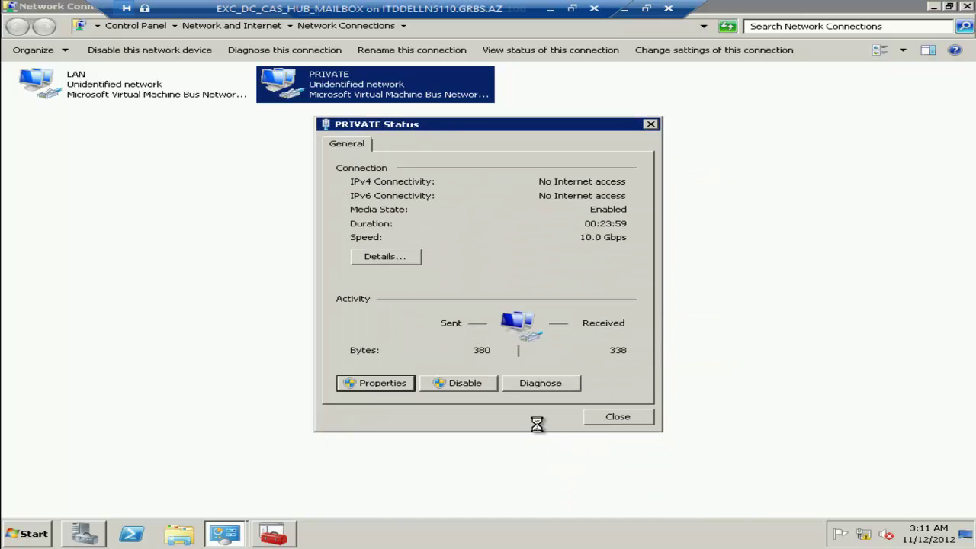
pyautogui.click(606, 421)
# Ping 10.0.0.20 from a Command Prompt, exit it, and close Network Connections.
pyautogui.press('super+r')
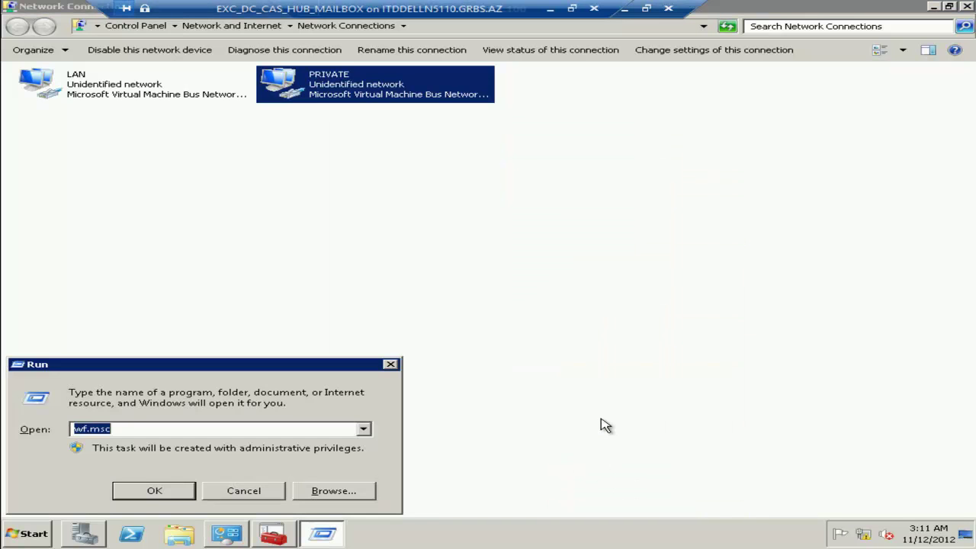
pyautogui.write('cmd')
pyautogui.press('Return')
pyautogui.write('ping 10.0.0.20')
pyautogui.press('Return')
pyautogui.hotkey('ctrl', 'c')
pyautogui.write('exit')
pyautogui.press('Return')
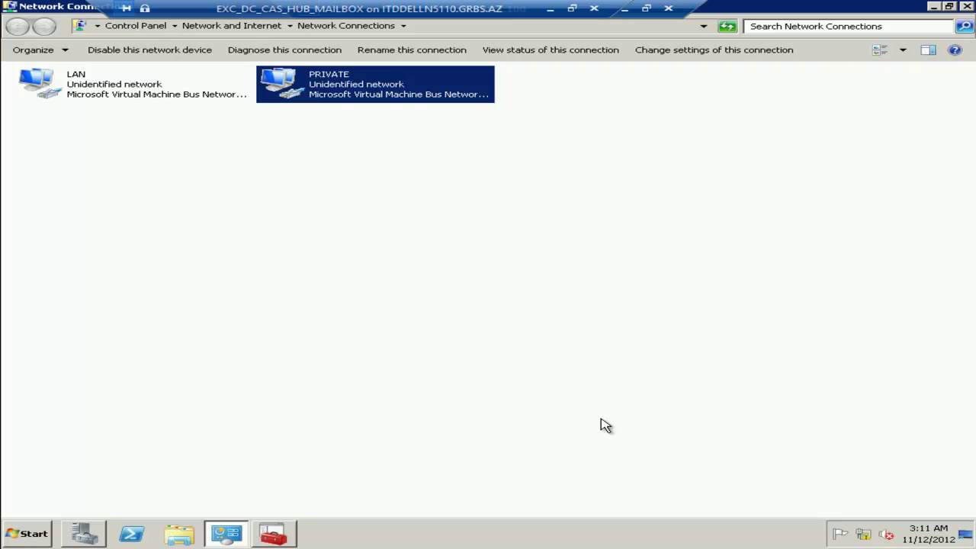
pyautogui.click(968, 7)
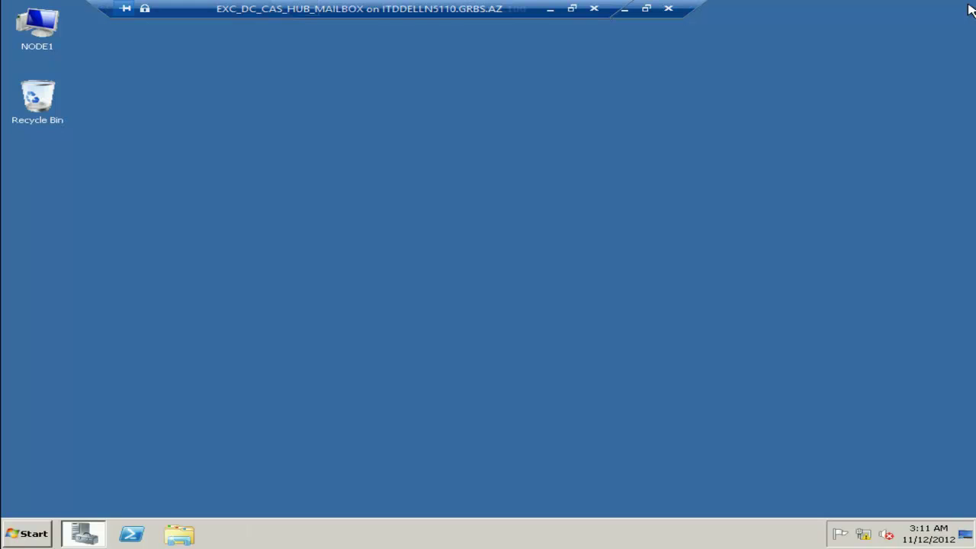
# Bring up NODE1's computer name and domain change dialog from System Properties.
pyautogui.click(48, 527)
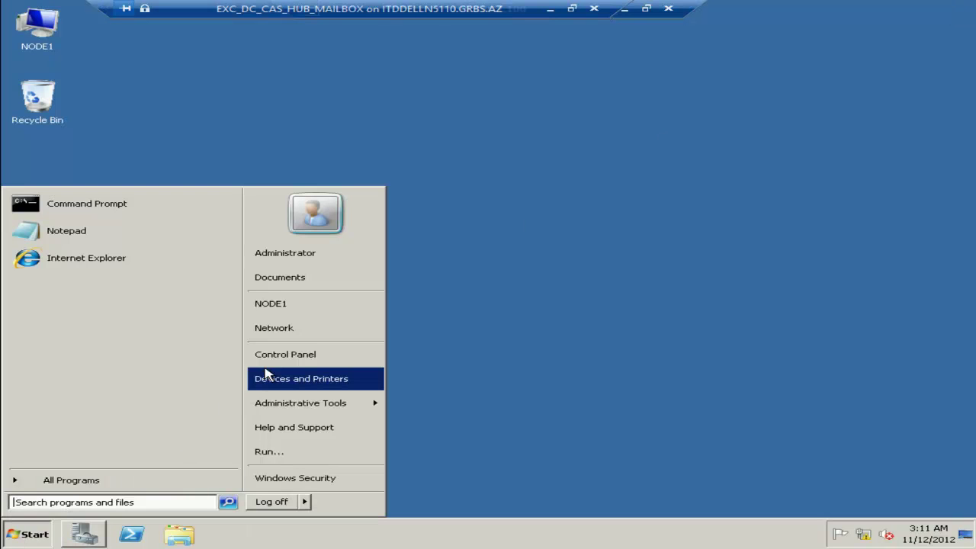
pyautogui.rightClick(313, 305)
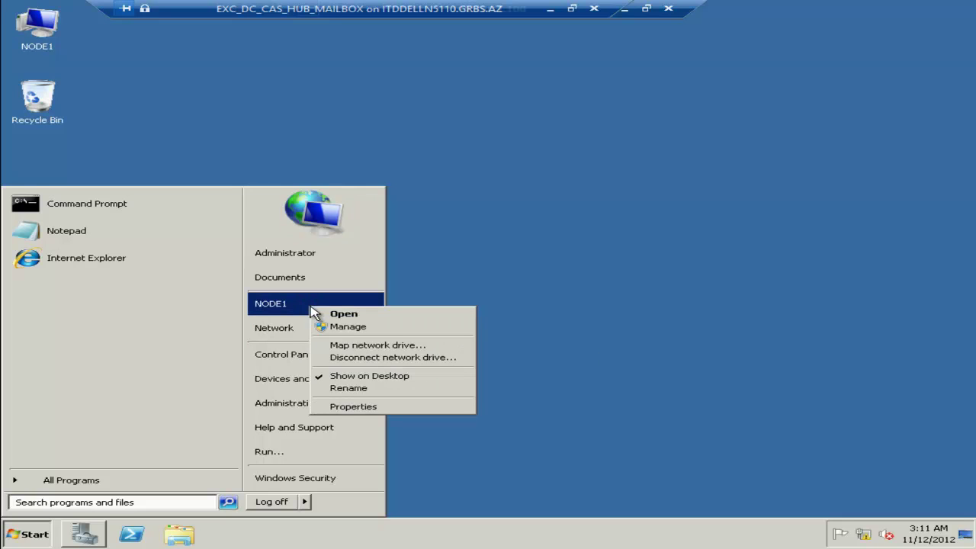
pyautogui.press('Escape')
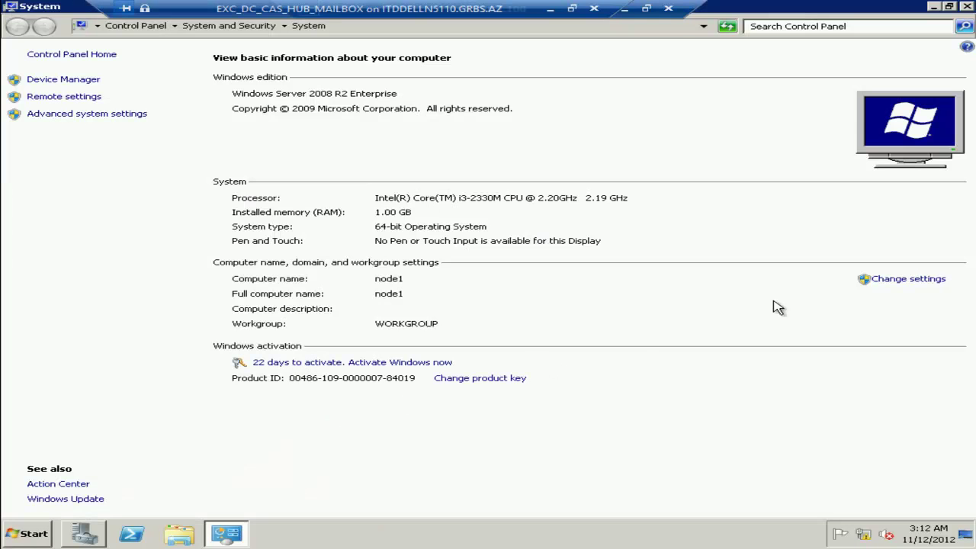
pyautogui.click(911, 280)
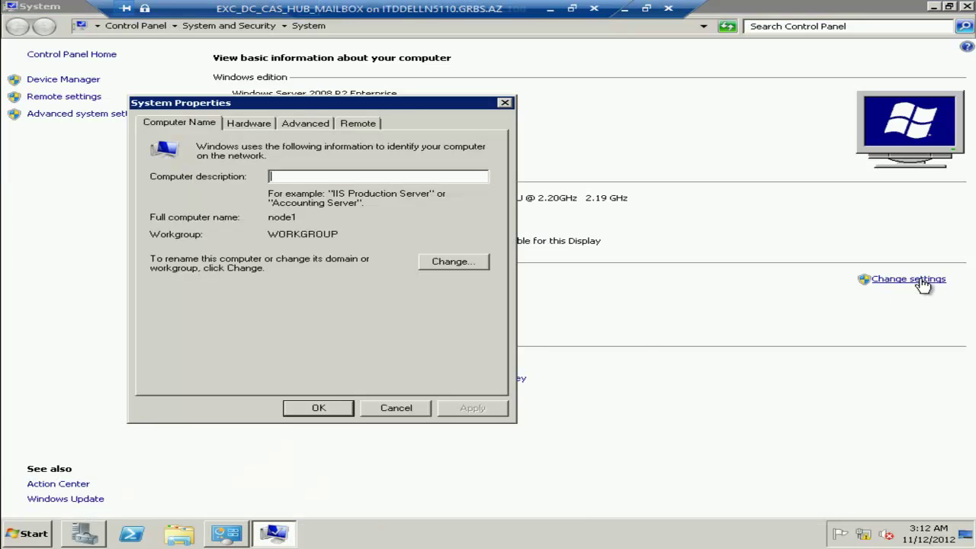
pyautogui.click(439, 261)
# Rename the computer to CCRNODE1 and join the taryel domain with the administrator credentials.
pyautogui.doubleClick(214, 201)
pyautogui.write('CCRNODE1')
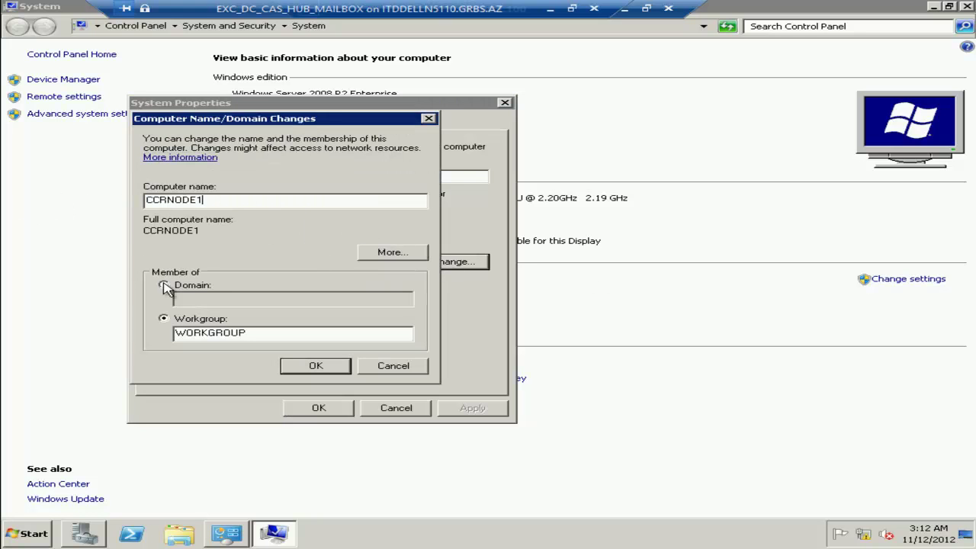
pyautogui.click(171, 285)
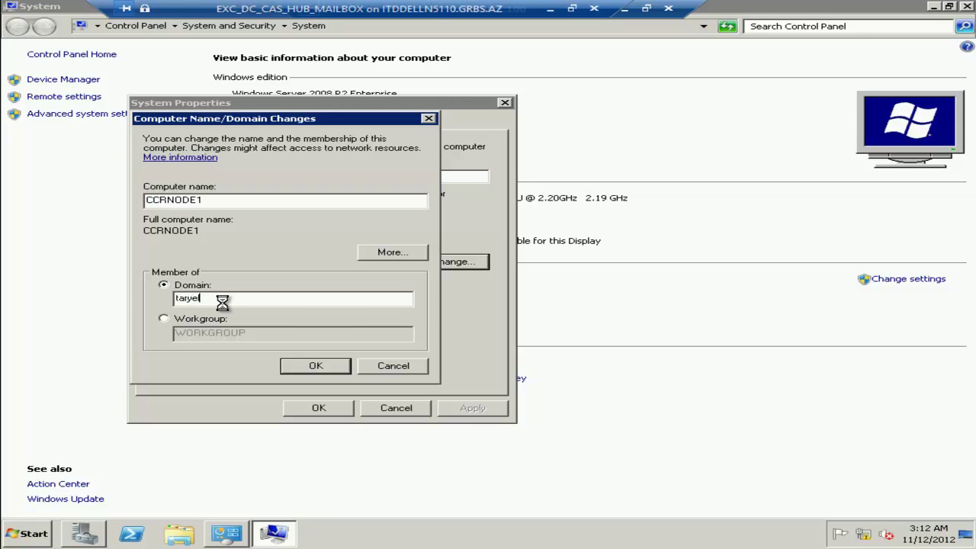
pyautogui.write('administrator')
pyautogui.press('Tab')
pyautogui.write('P@ssw0rd')
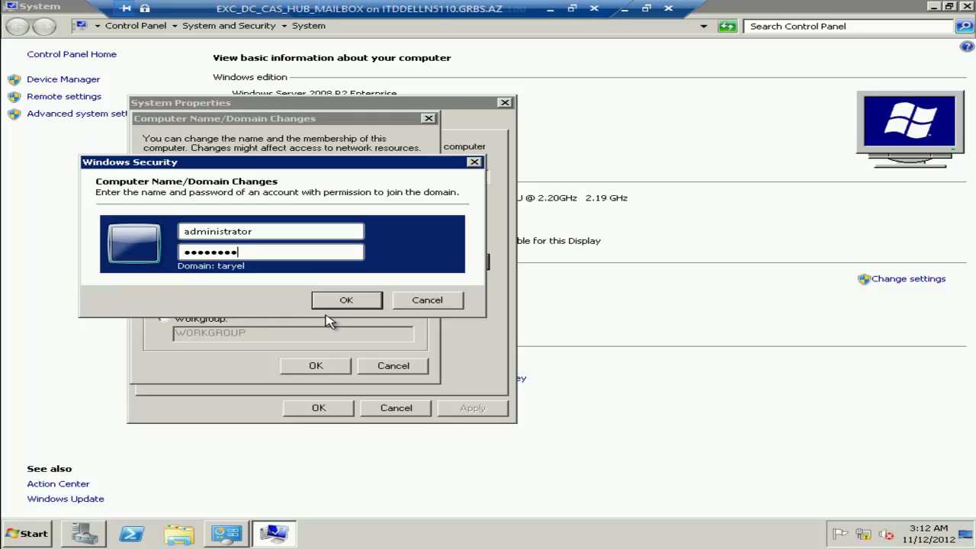
pyautogui.click(366, 304)
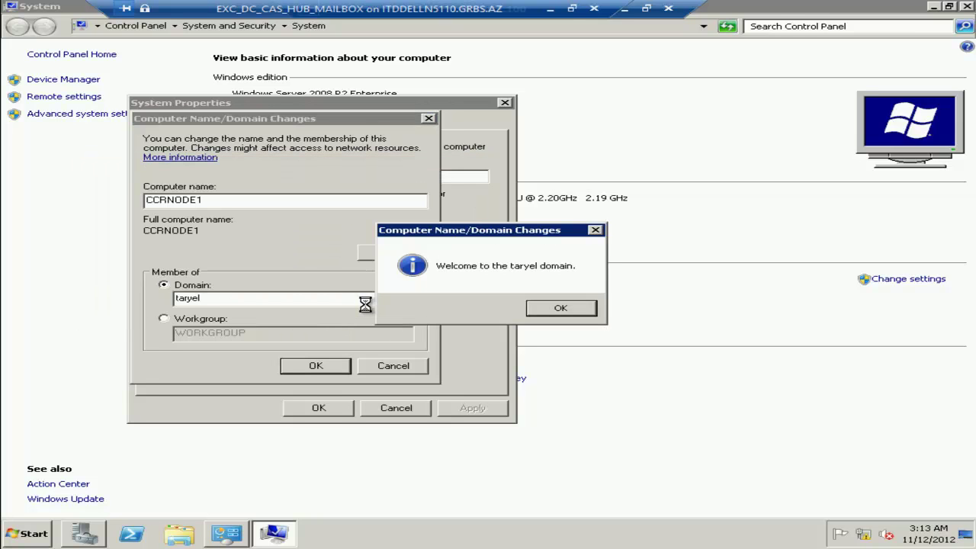
# Accept the domain welcome and restart notices, restart now, and return to the outer desktop.
pyautogui.click(552, 307)
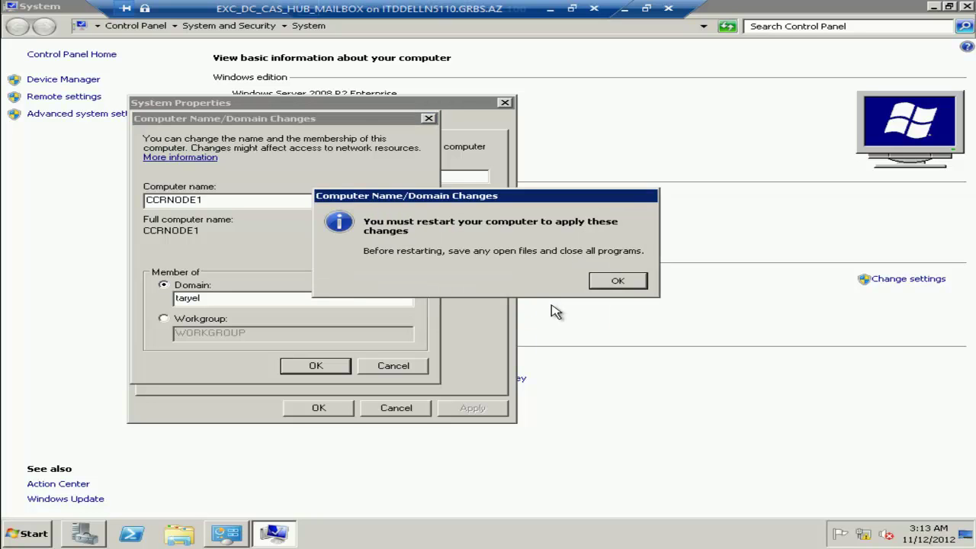
pyautogui.click(617, 281)
pyautogui.click(314, 409)
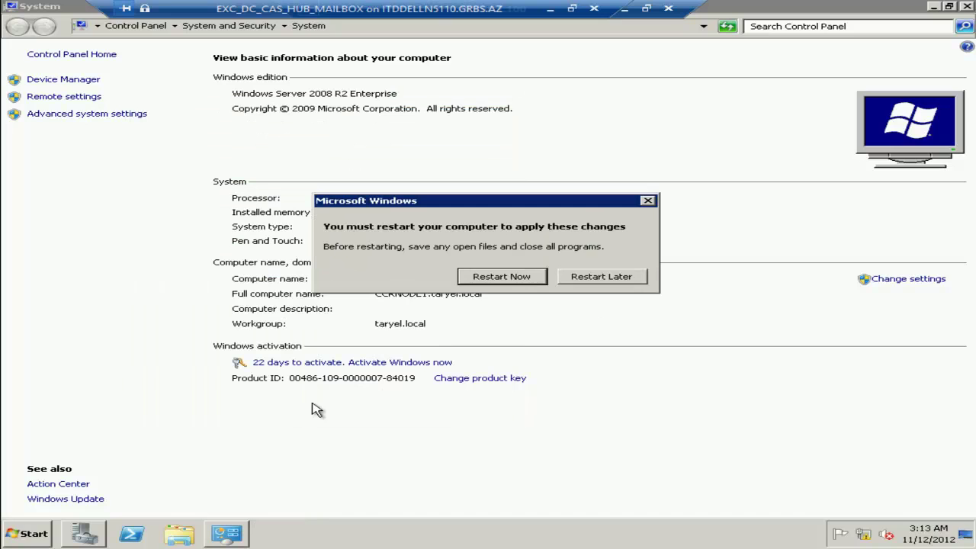
pyautogui.click(497, 280)
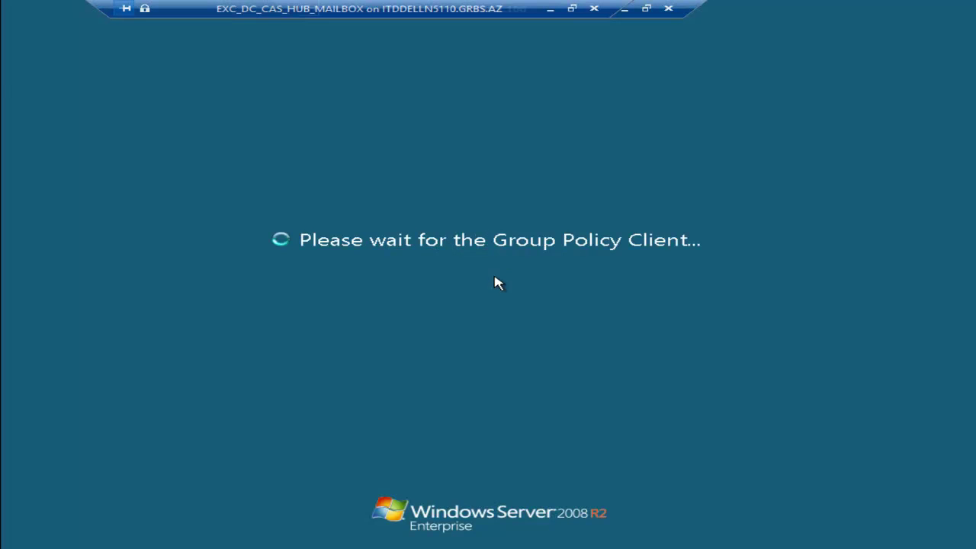
pyautogui.click(668, 8)
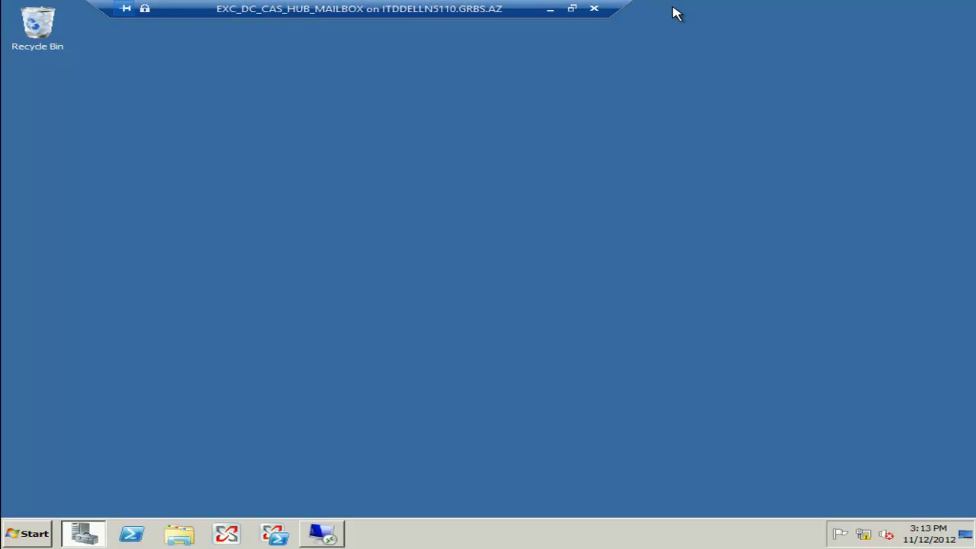
# In the NODE2 session, bring up the computer name and domain change dialog.
pyautogui.click(322, 533)
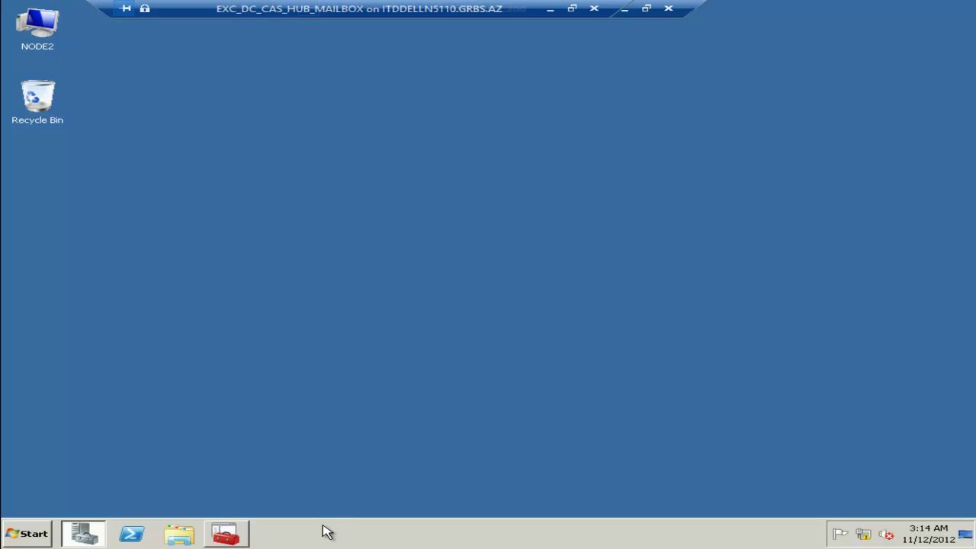
pyautogui.click(29, 534)
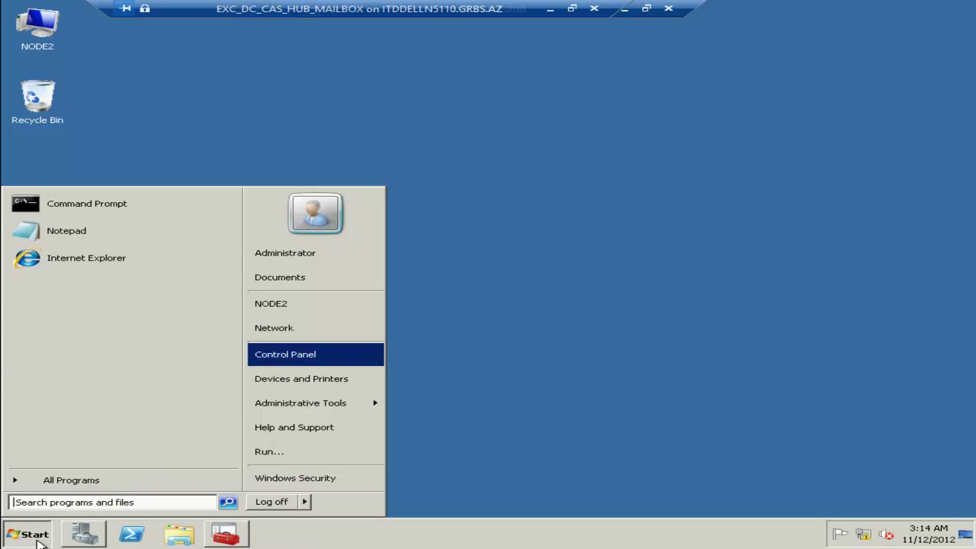
pyautogui.rightClick(287, 315)
pyautogui.click(300, 403)
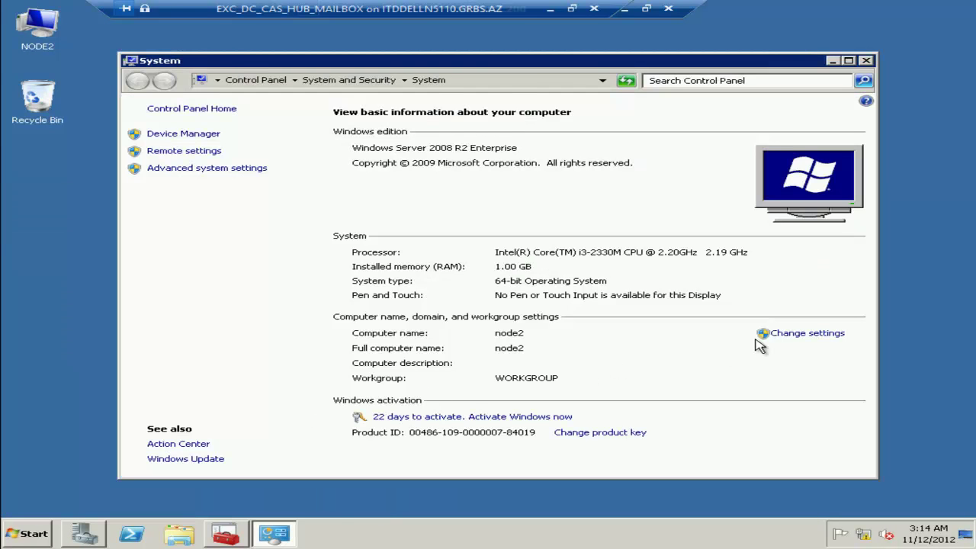
pyautogui.click(807, 333)
pyautogui.click(456, 263)
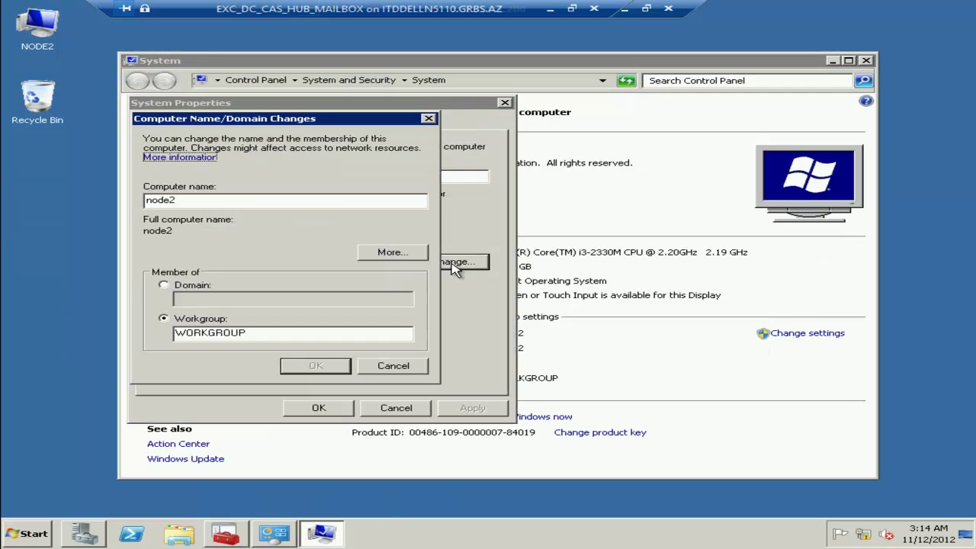
# Rename NODE2 to CCRNODE2 and join the taryel domain using the administrator account and password.
pyautogui.click(163, 285)
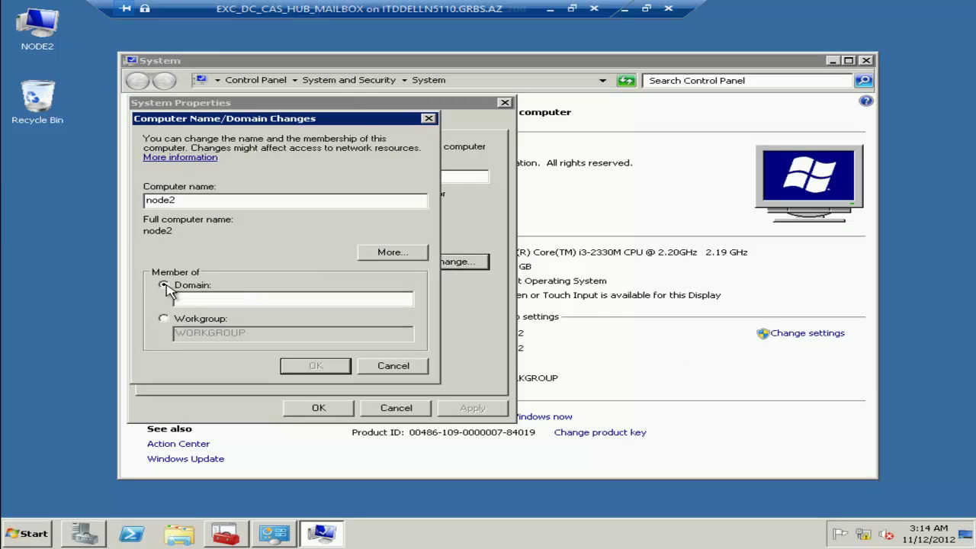
pyautogui.click(214, 199)
pyautogui.doubleClick(215, 199)
pyautogui.write('CCRNODE2')
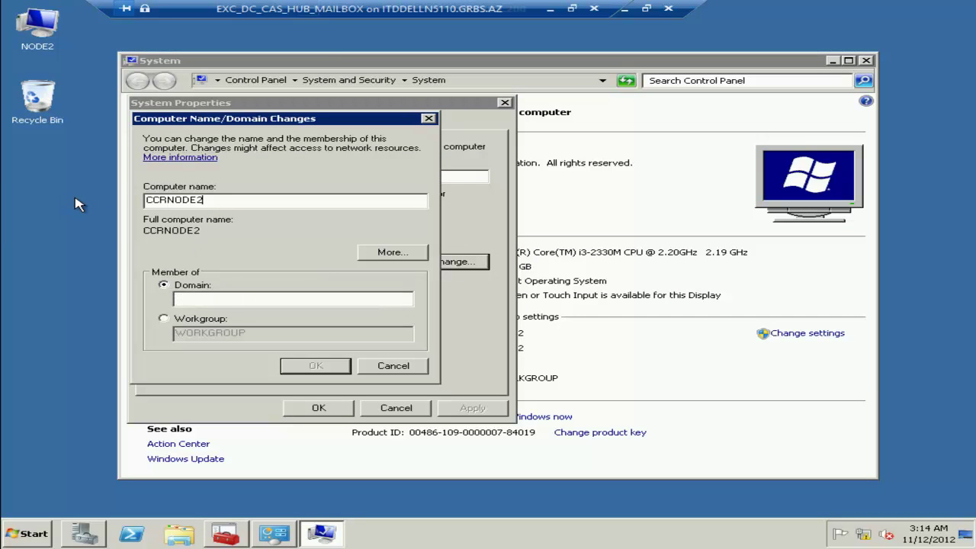
pyautogui.write('DARYEL')
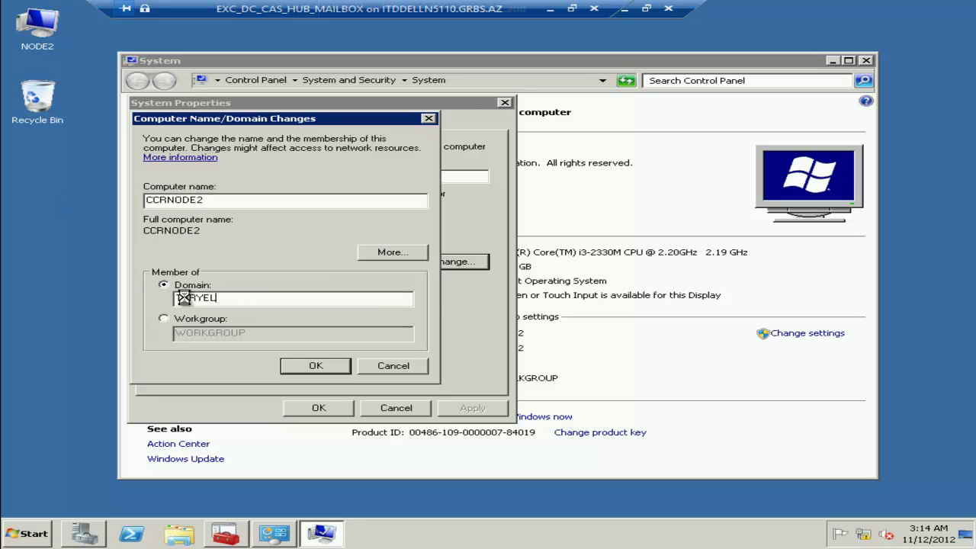
pyautogui.press('Return')
pyautogui.write('administrator')
pyautogui.press('Tab')
pyautogui.write('********')
pyautogui.press('Return')
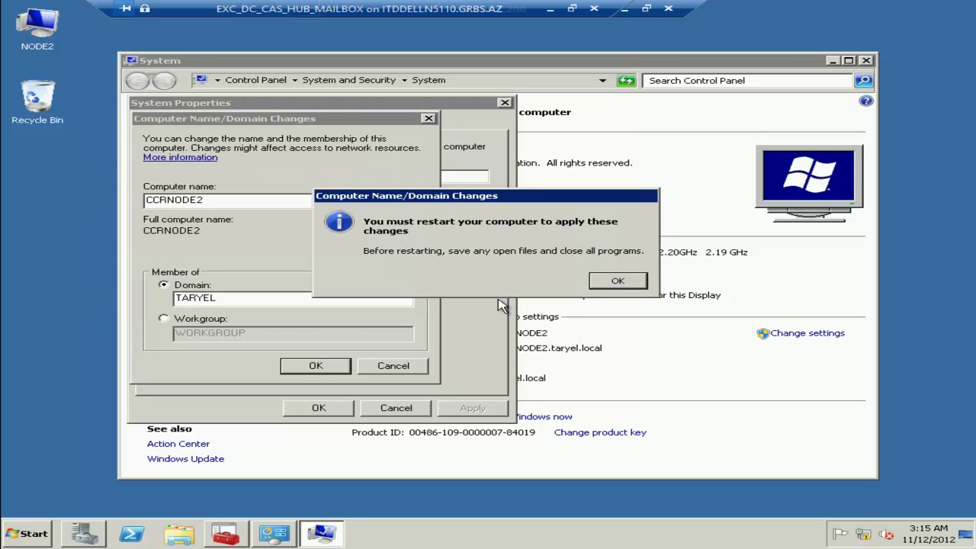
# Accept the restart notice, restart NODE2 now, and disconnect its remote session.
pyautogui.click(619, 282)
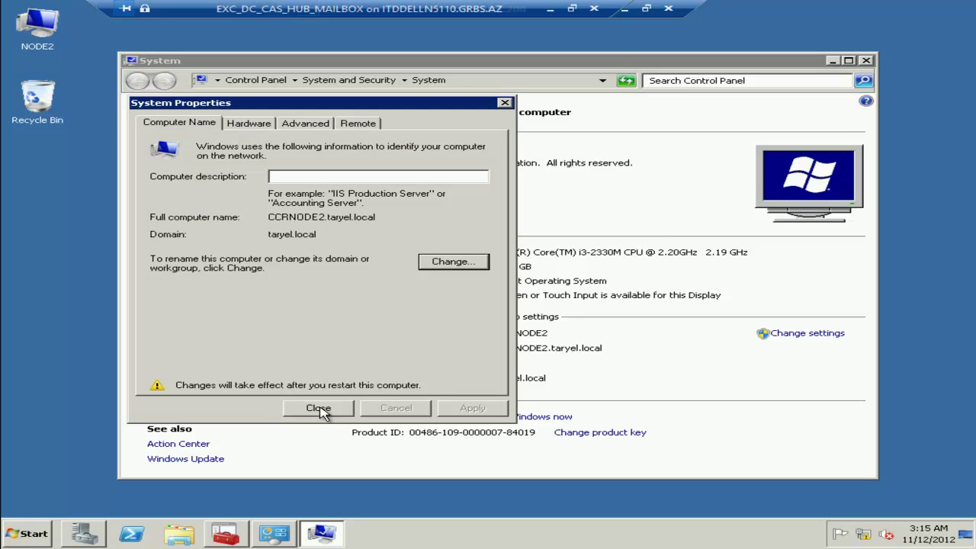
pyautogui.click(307, 414)
pyautogui.click(504, 277)
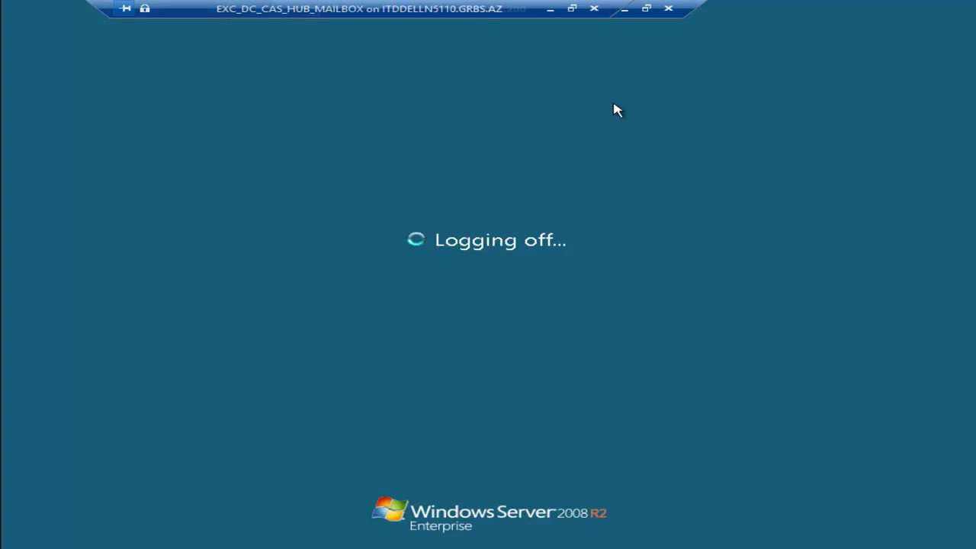
pyautogui.click(668, 8)
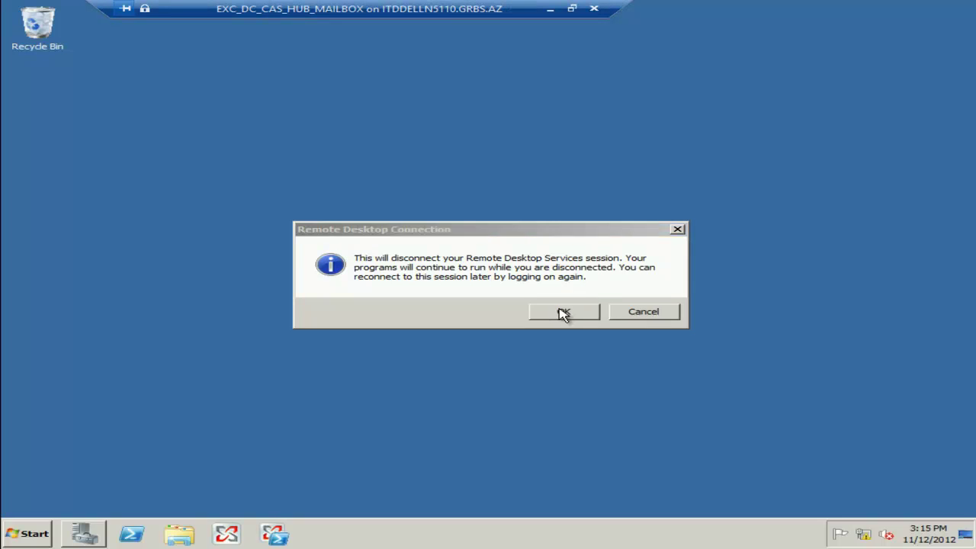
# Switch to CCRNODE1 and select the Web Server (IIS) role in the Add Roles Wizard.
pyautogui.click(561, 313)
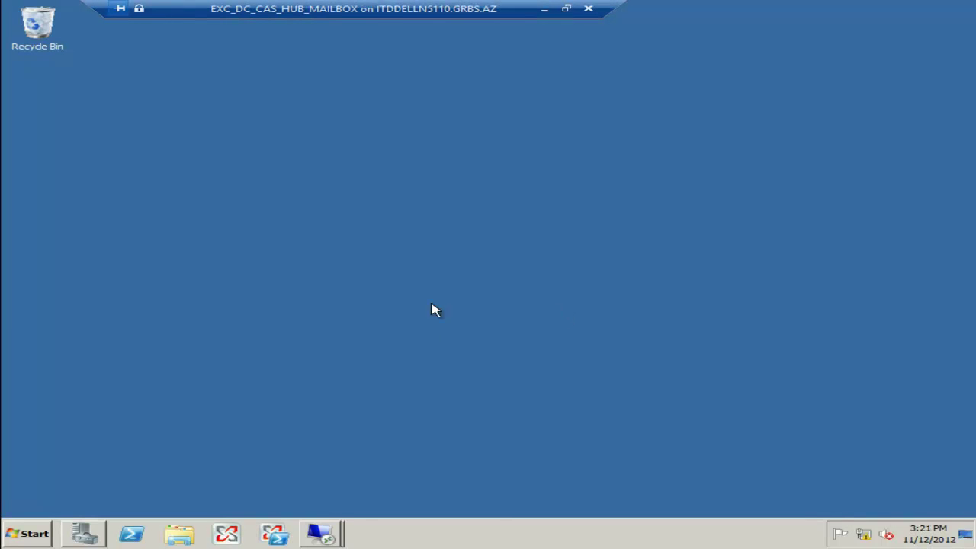
pyautogui.click(334, 534)
pyautogui.click(338, 485)
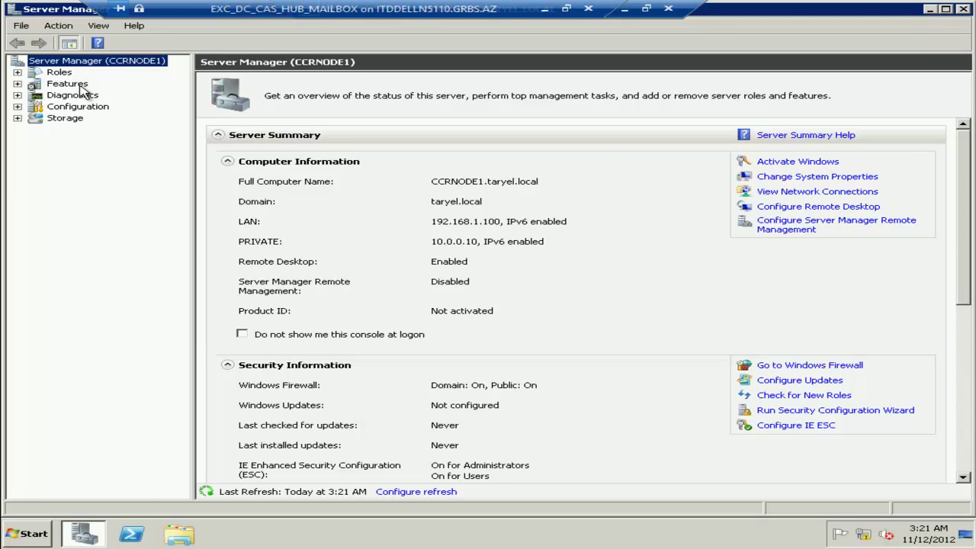
pyautogui.click(67, 73)
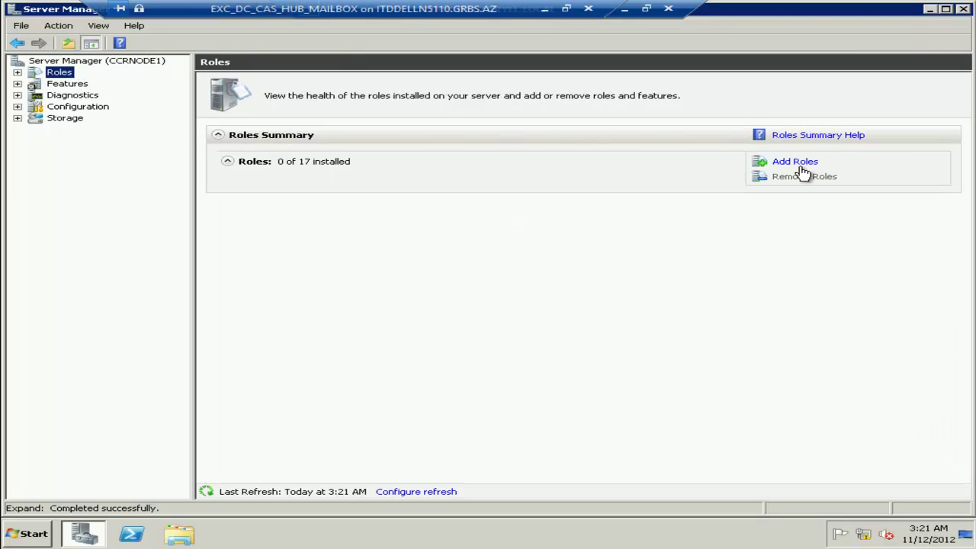
pyautogui.click(805, 164)
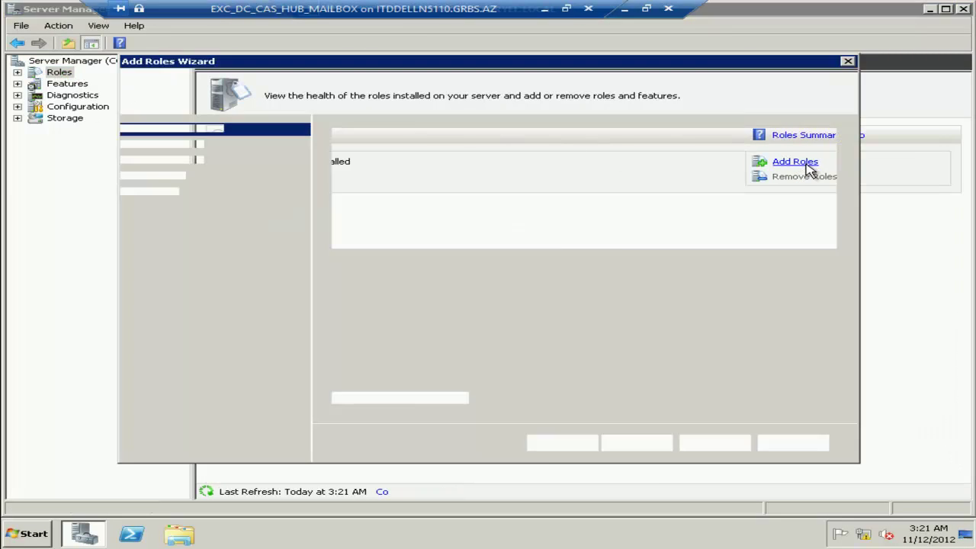
pyautogui.click(635, 443)
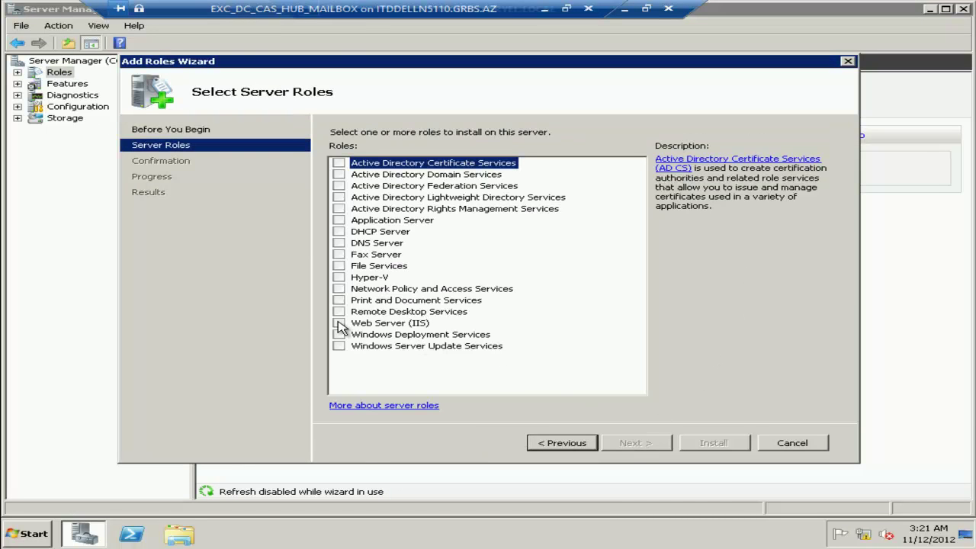
pyautogui.click(338, 323)
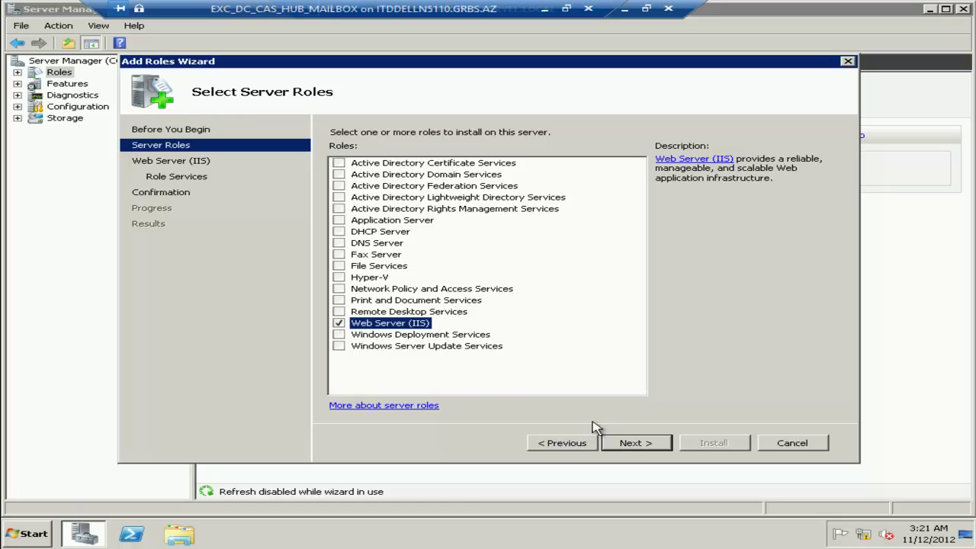
pyautogui.click(643, 447)
# Add ISAPI Extensions, Basic and Windows Authentication, and IIS 6 Management Compatibility, then install.
pyautogui.click(645, 449)
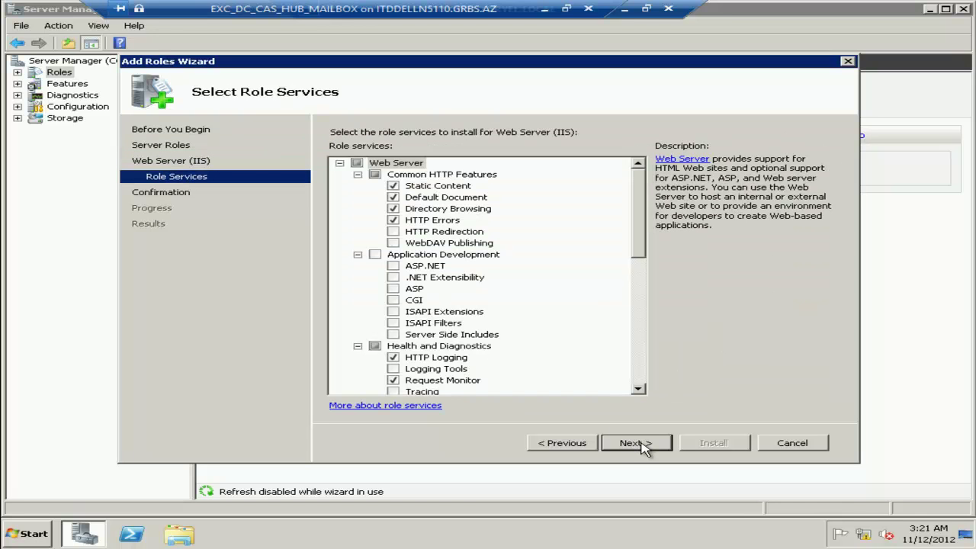
pyautogui.moveTo(640, 232); pyautogui.dragTo(643, 261)
pyautogui.click(393, 255)
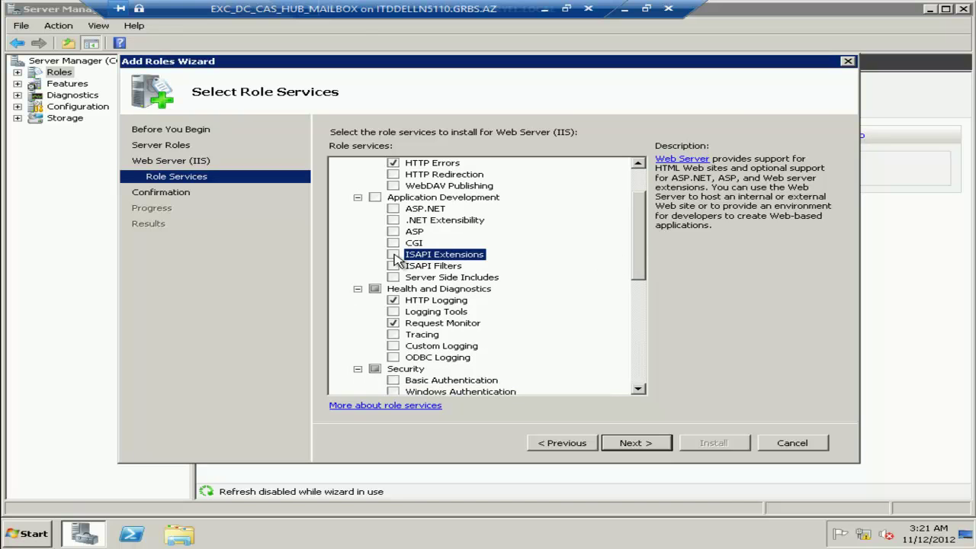
pyautogui.click(393, 380)
pyautogui.click(393, 391)
pyautogui.click(639, 389)
pyautogui.moveTo(641, 392); pyautogui.dragTo(641, 392)
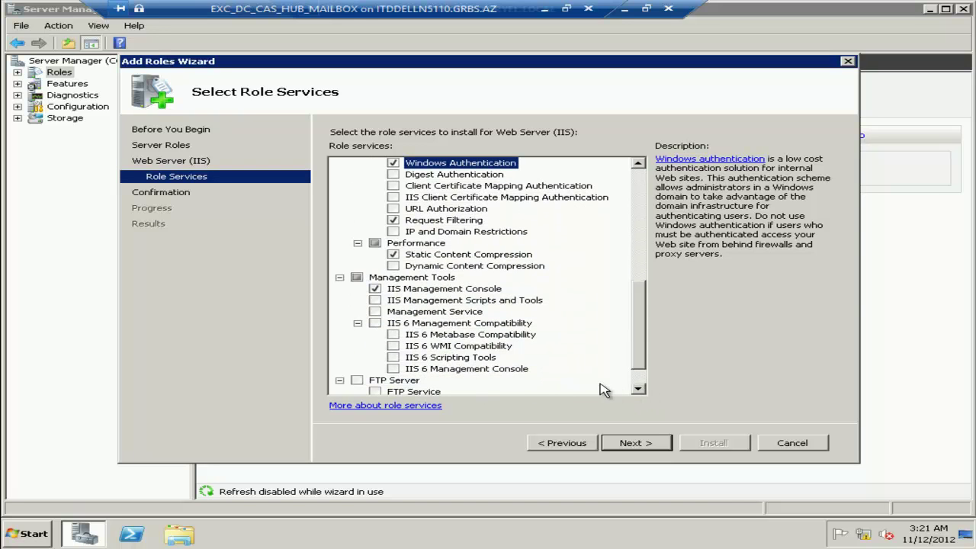
pyautogui.click(375, 323)
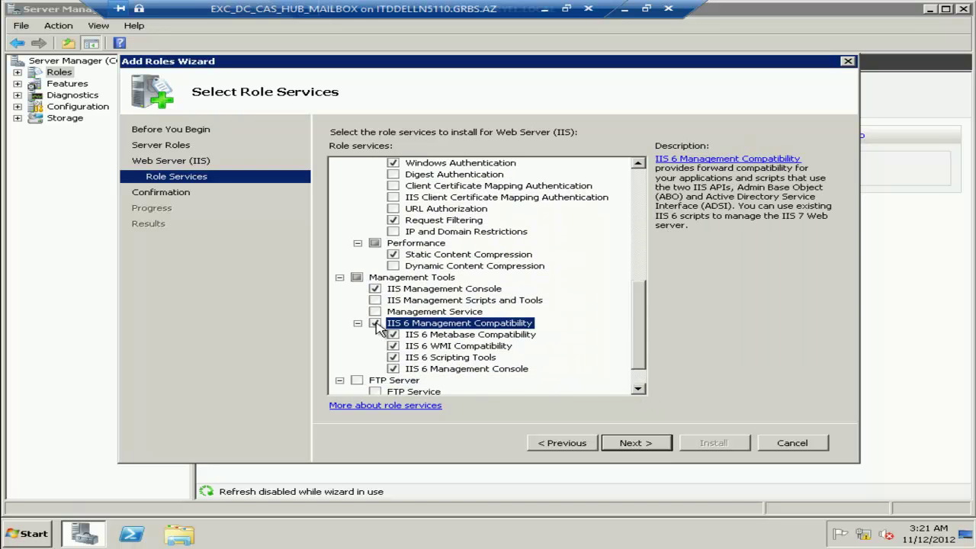
pyautogui.click(644, 446)
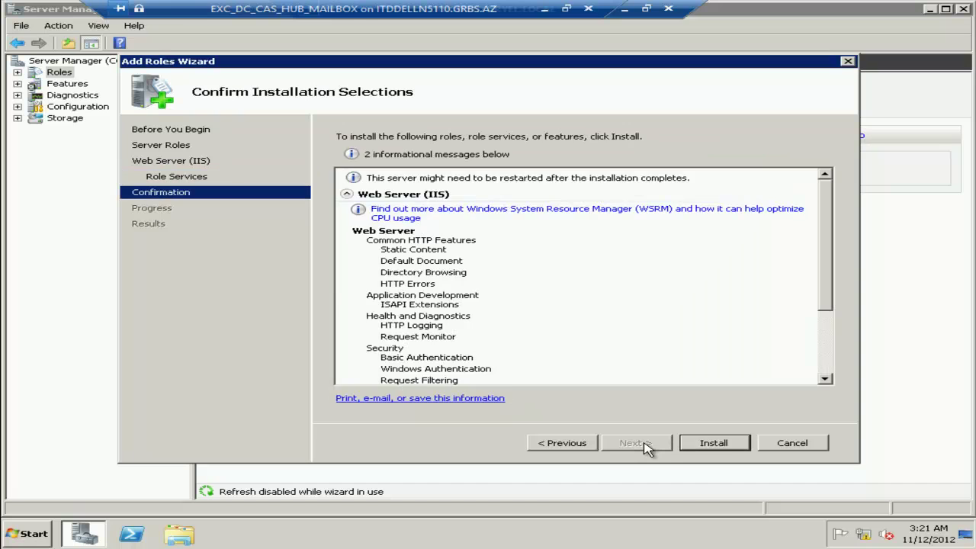
pyautogui.click(717, 446)
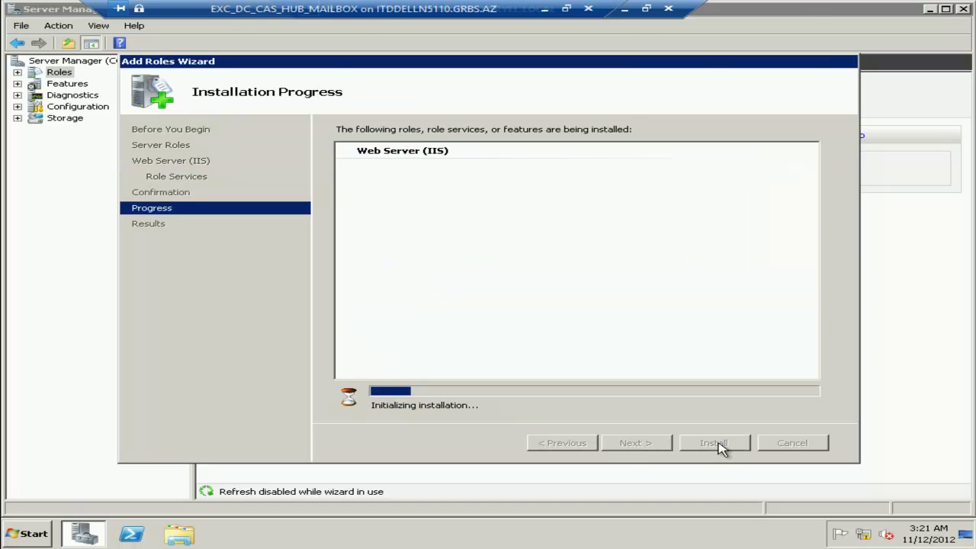
pyautogui.click(625, 11)
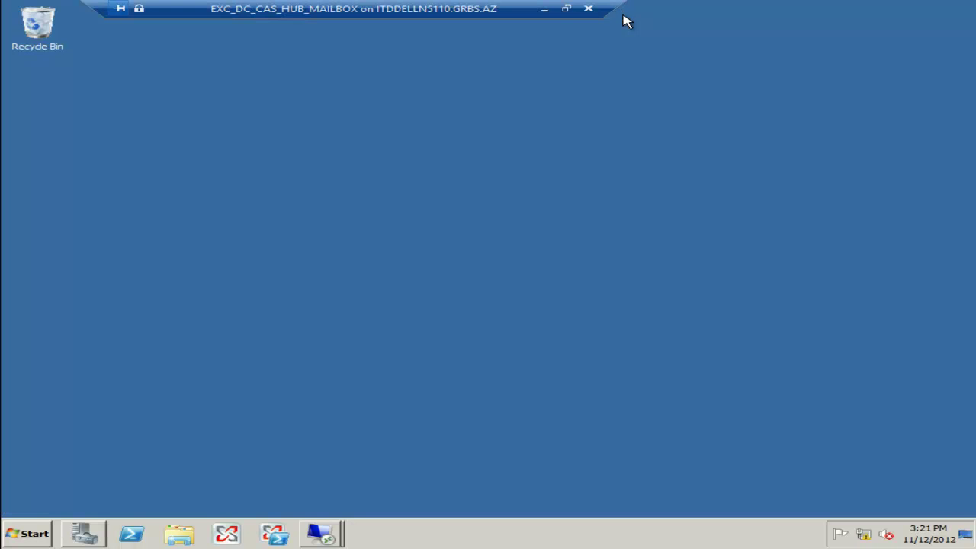
# Switch to CCRNODE2 and select the Web Server (IIS) role in the Add Roles Wizard.
pyautogui.click(342, 532)
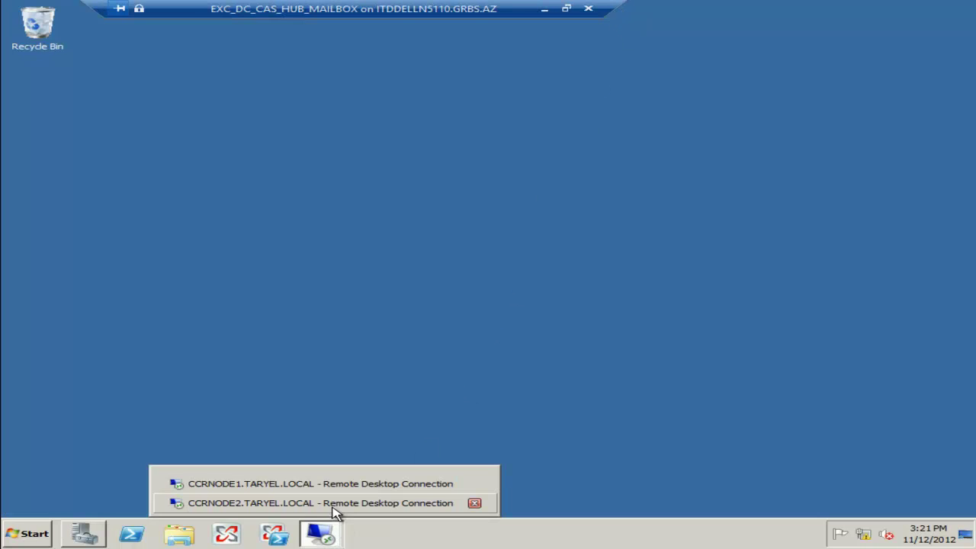
pyautogui.click(333, 505)
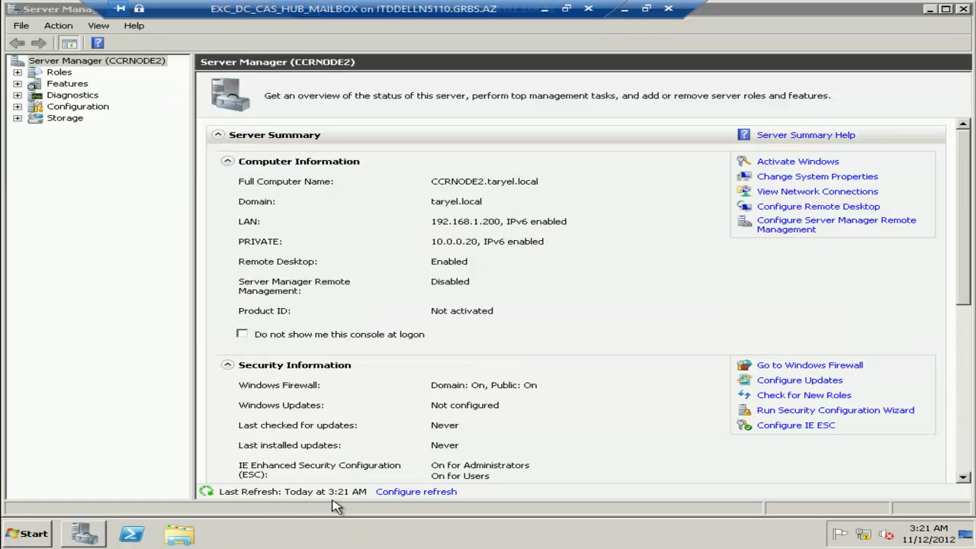
pyautogui.click(61, 74)
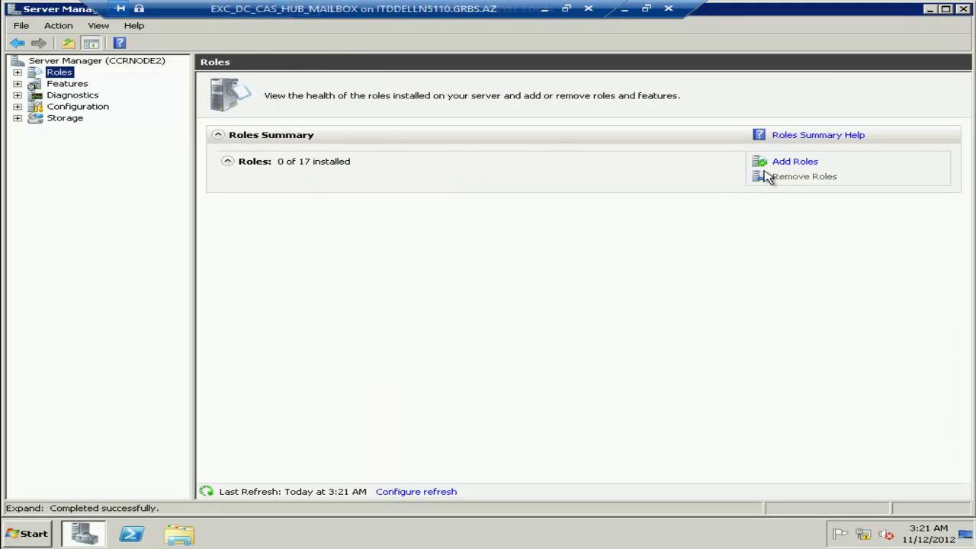
pyautogui.click(799, 165)
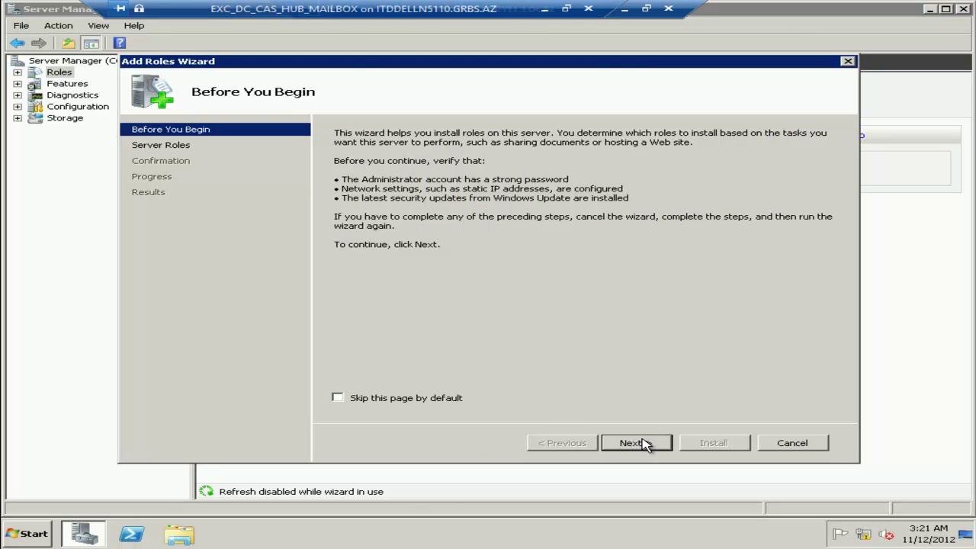
pyautogui.click(644, 444)
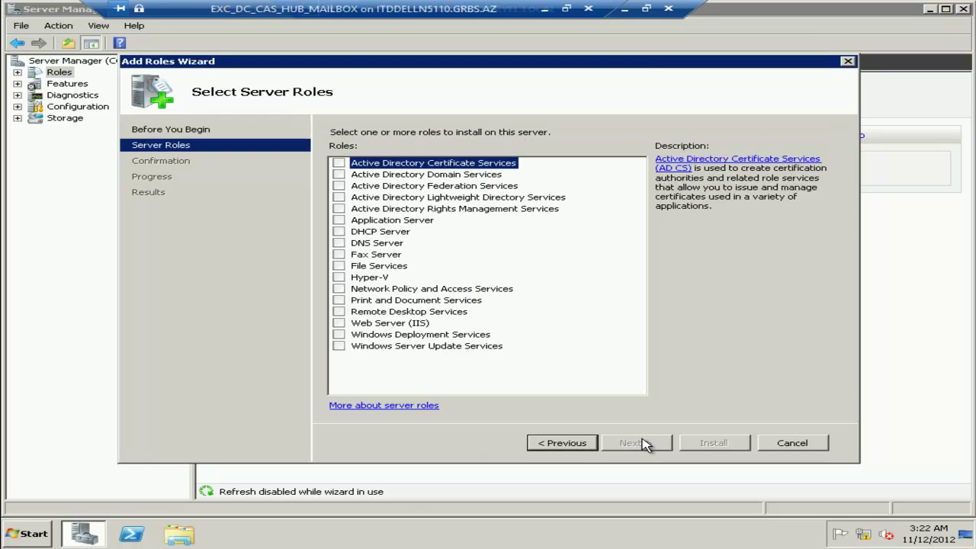
pyautogui.click(339, 323)
pyautogui.click(637, 442)
# Add ISAPI Extensions, Basic and Windows Authentication, and IIS 6 Management Compatibility, then install.
pyautogui.click(644, 447)
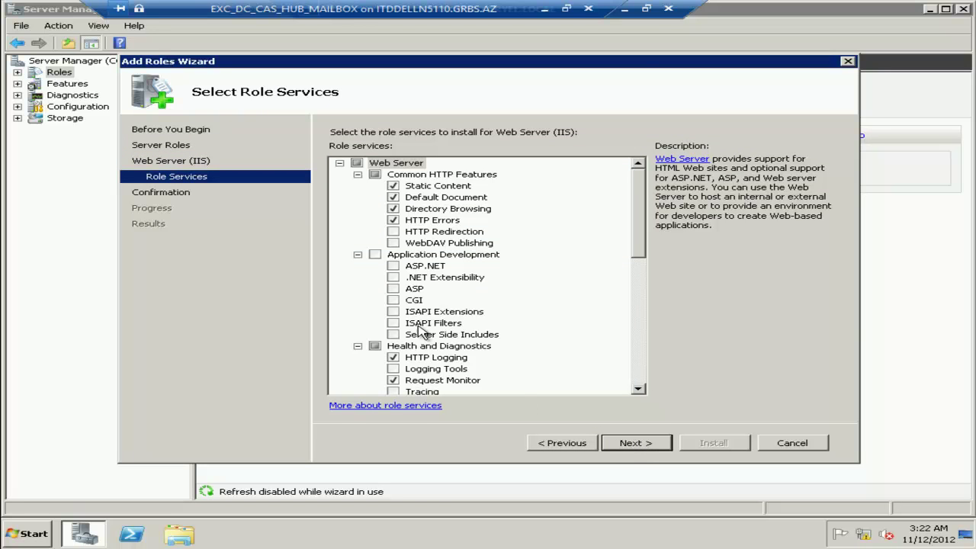
pyautogui.click(394, 312)
pyautogui.moveTo(643, 225); pyautogui.dragTo(640, 290)
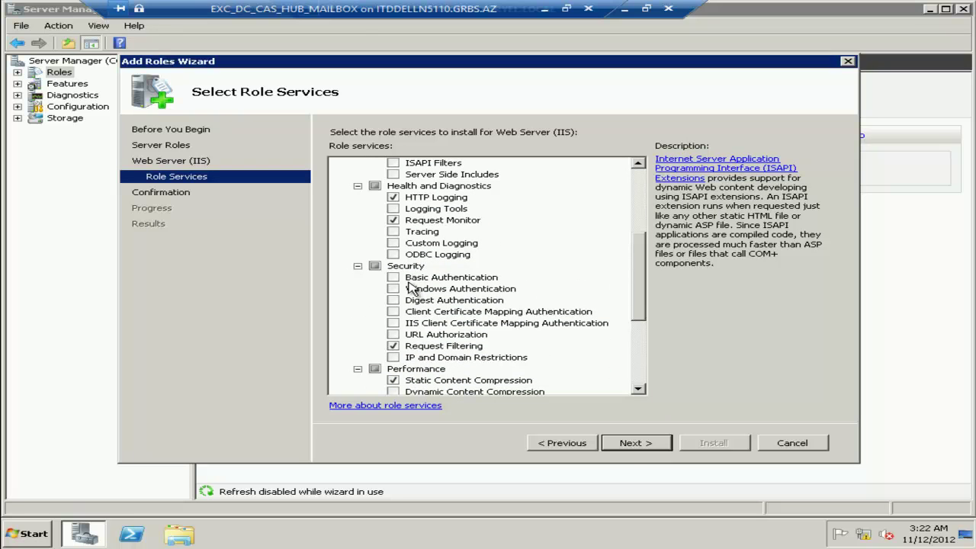
pyautogui.click(393, 277)
pyautogui.click(392, 288)
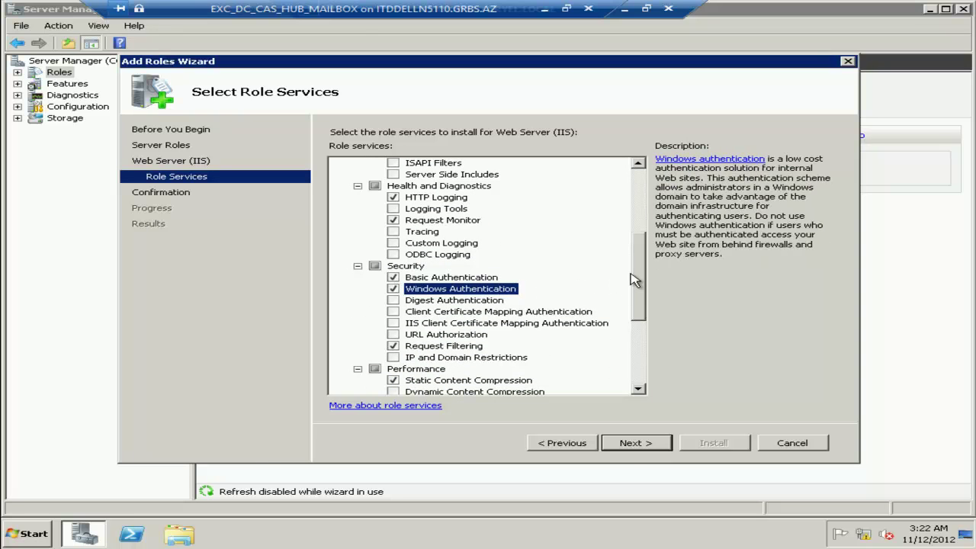
pyautogui.moveTo(639, 310); pyautogui.dragTo(640, 367)
pyautogui.click(375, 301)
pyautogui.click(632, 442)
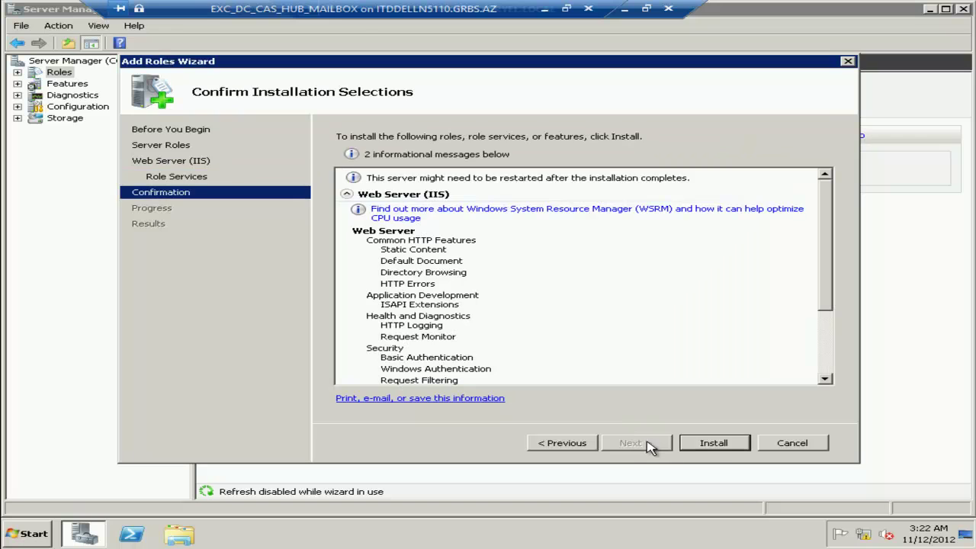
pyautogui.click(710, 444)
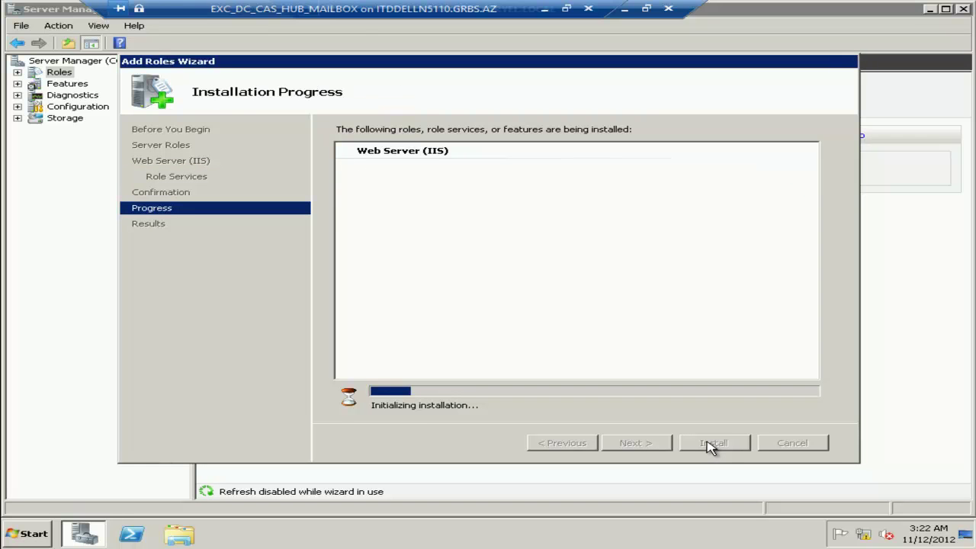
# Switch to CCRNODE1 and close the finished Web Server (IIS) installation results.
pyautogui.click(624, 9)
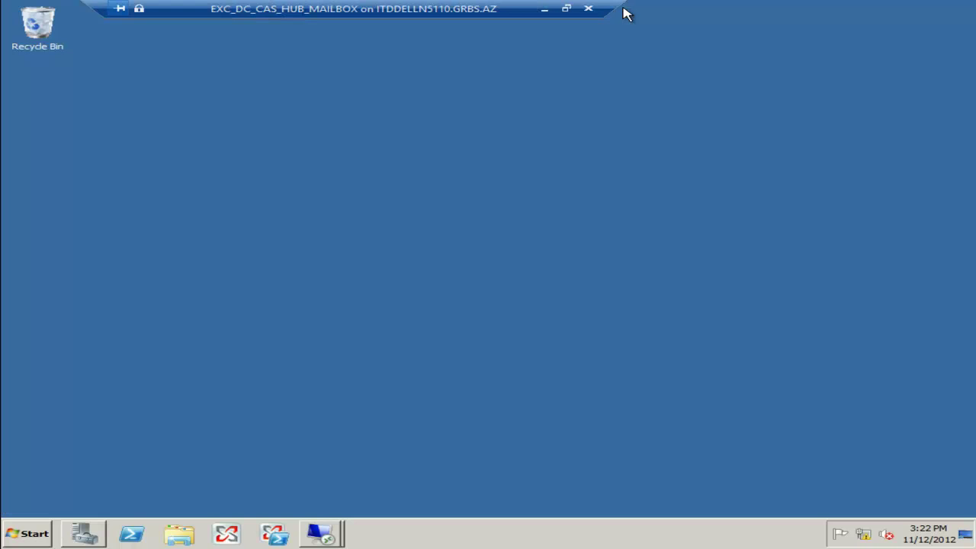
pyautogui.click(333, 532)
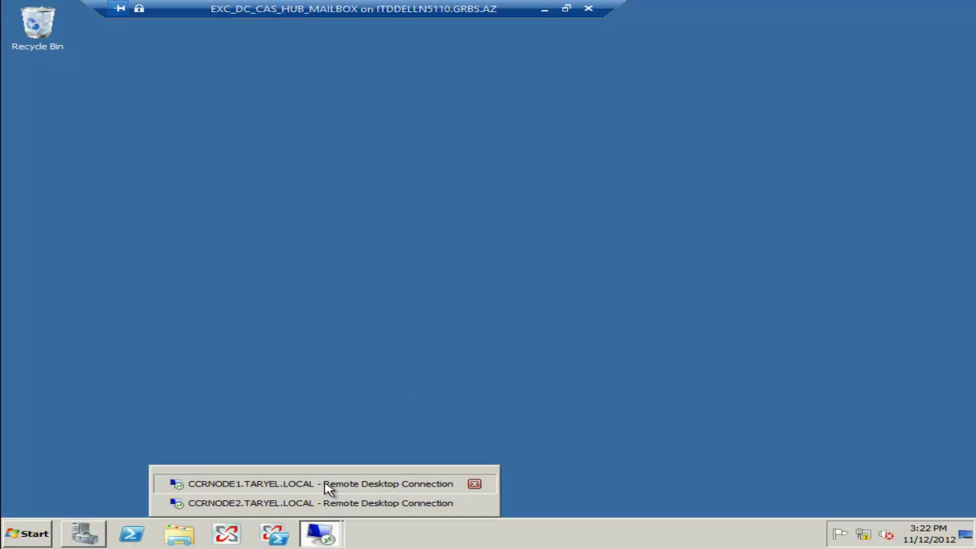
pyautogui.click(328, 482)
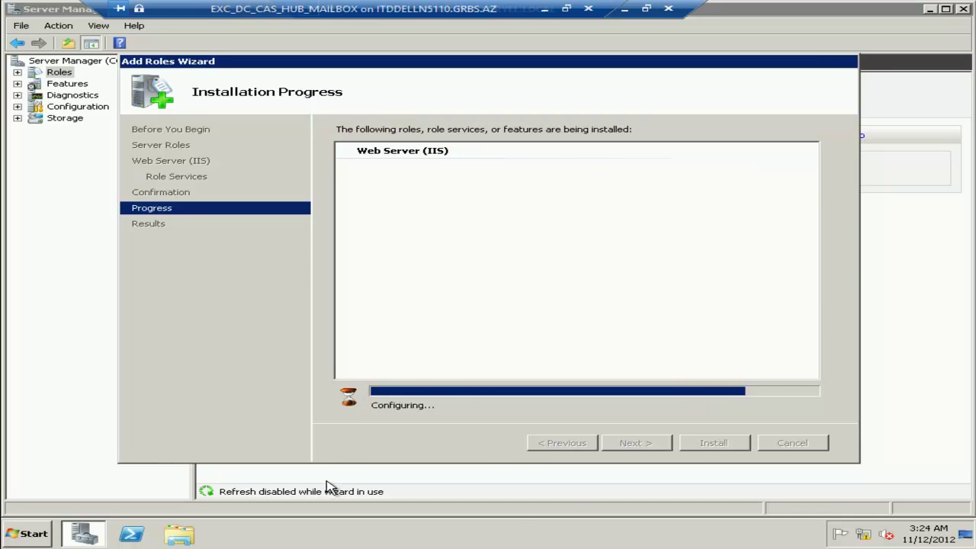
pyautogui.click(698, 445)
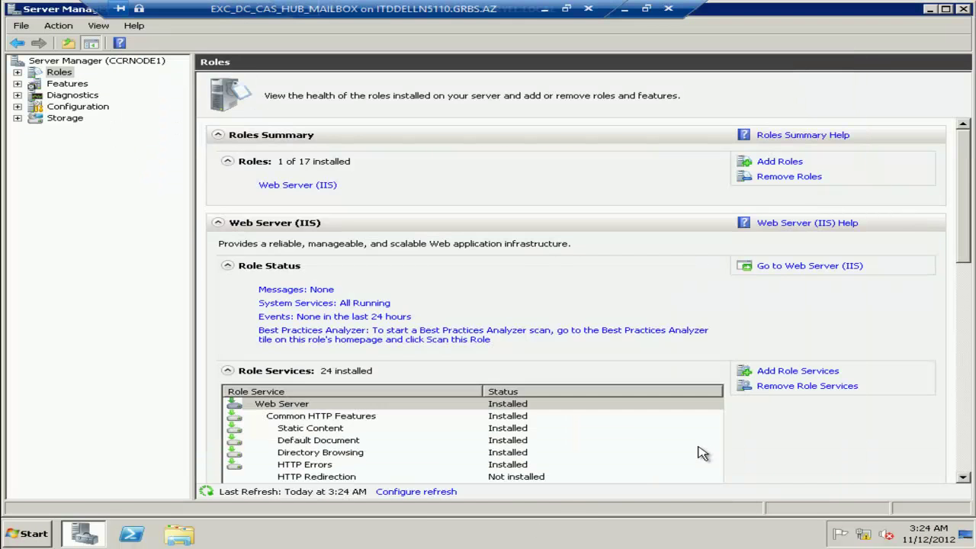
# Add the Failover Clustering feature on CCRNODE1 and start its installation.
pyautogui.click(66, 84)
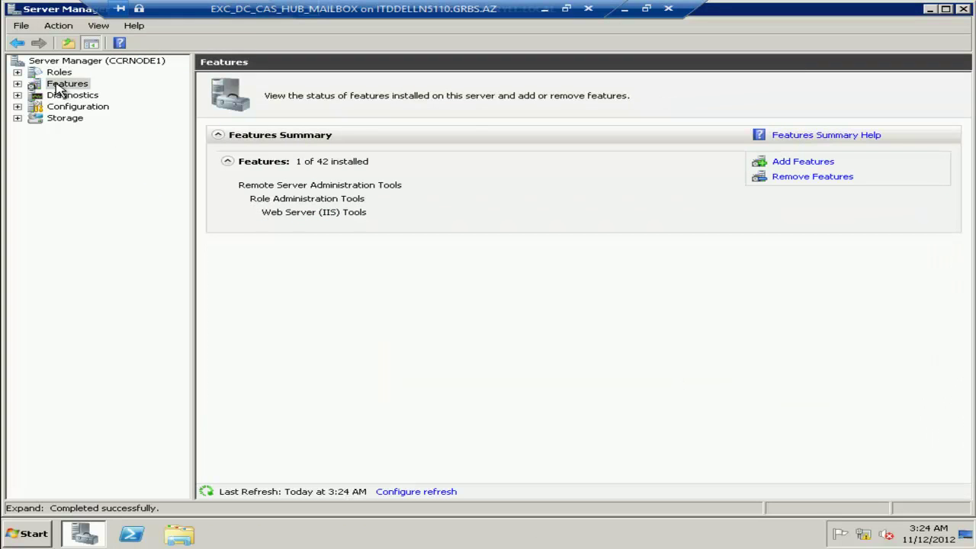
pyautogui.click(836, 165)
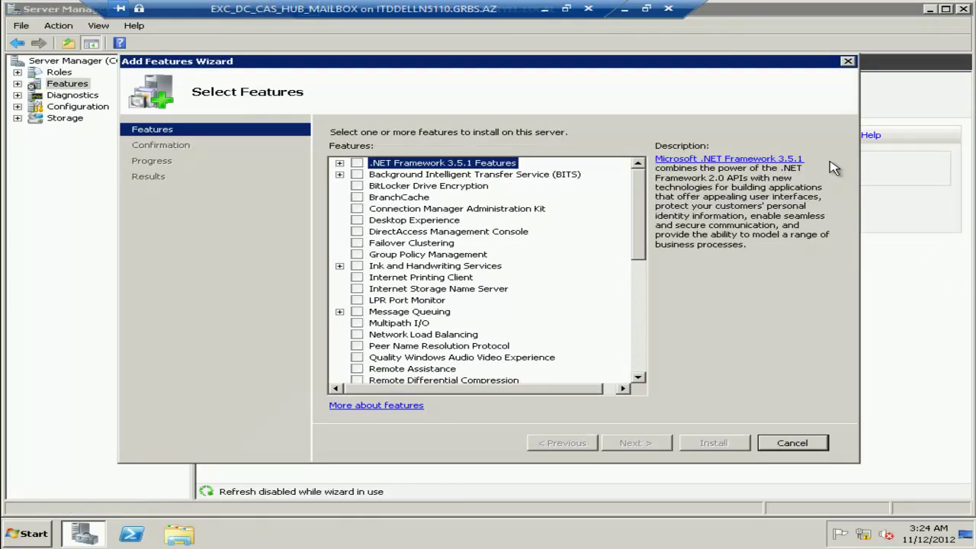
pyautogui.click(357, 243)
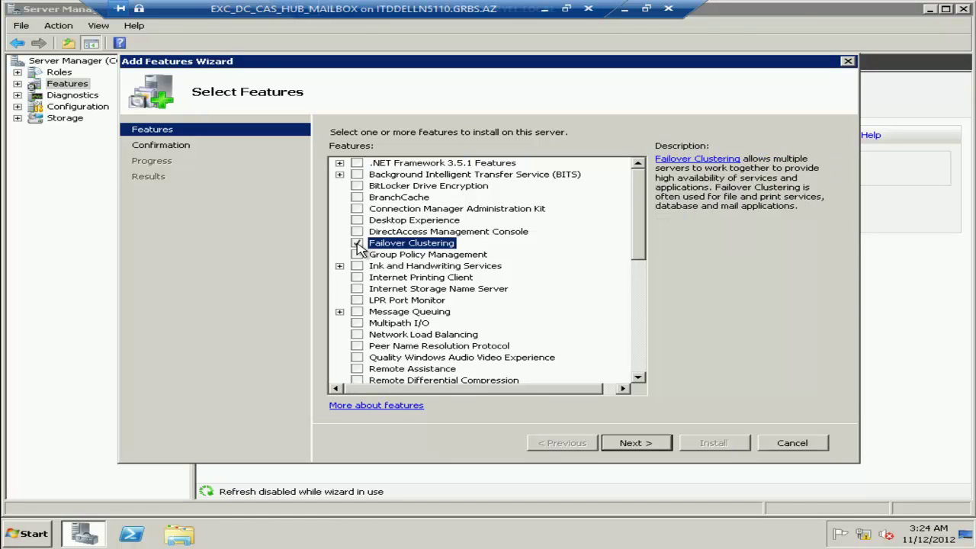
pyautogui.click(614, 444)
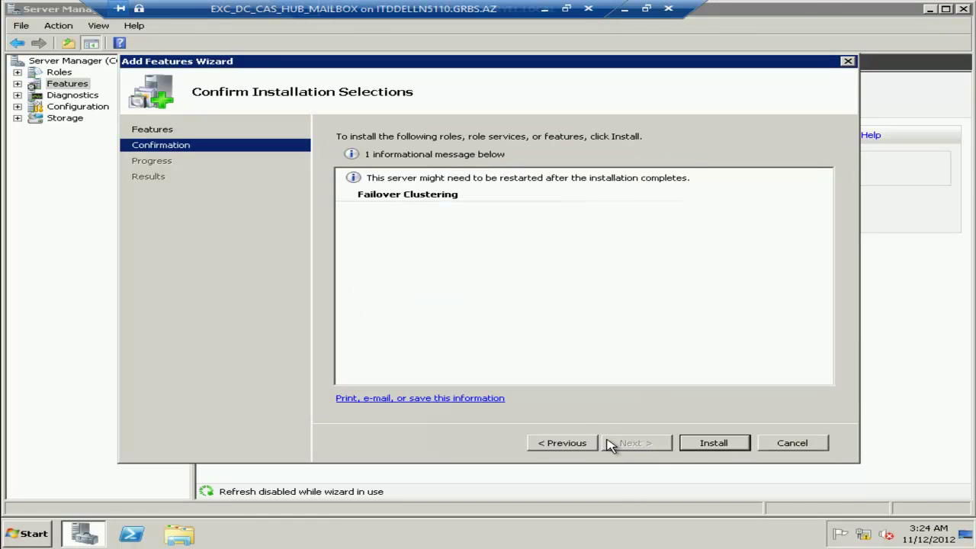
pyautogui.click(732, 443)
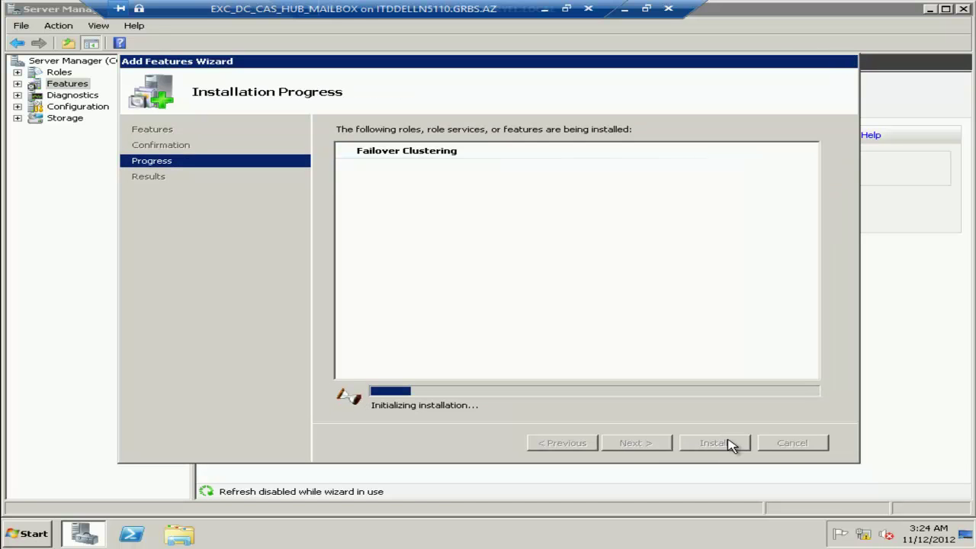
pyautogui.click(624, 9)
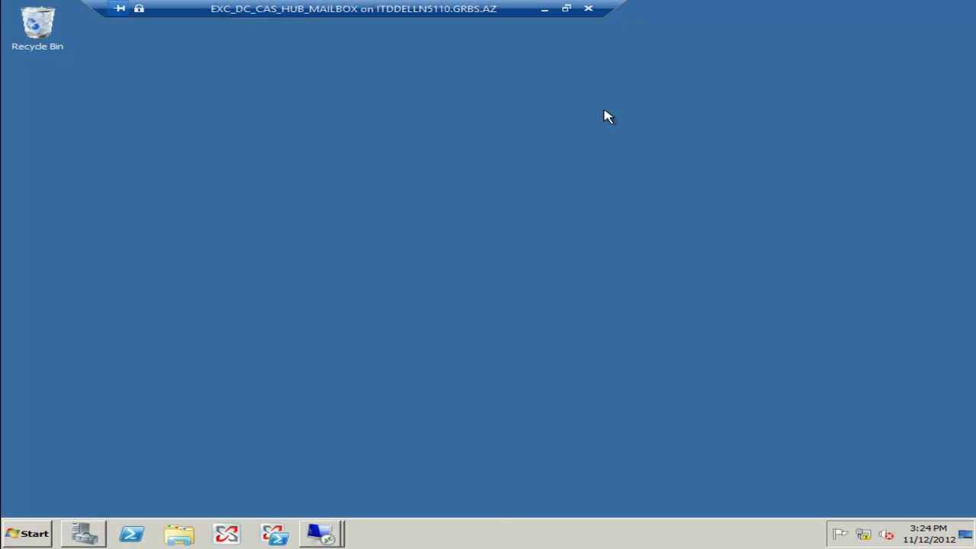
# Switch to CCRNODE2 and close the successful Web Server (IIS) installation results.
pyautogui.moveTo(323, 528)
pyautogui.click(340, 503)
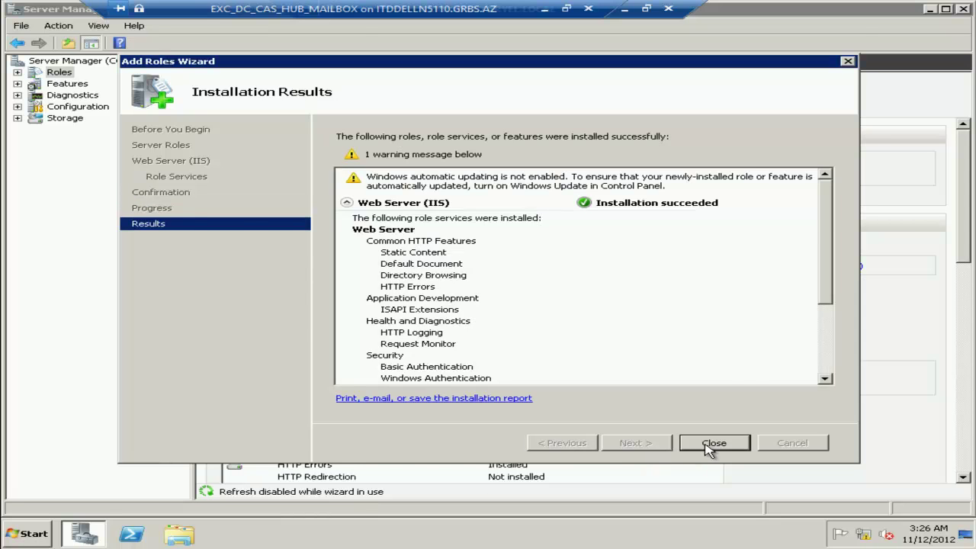
pyautogui.click(712, 444)
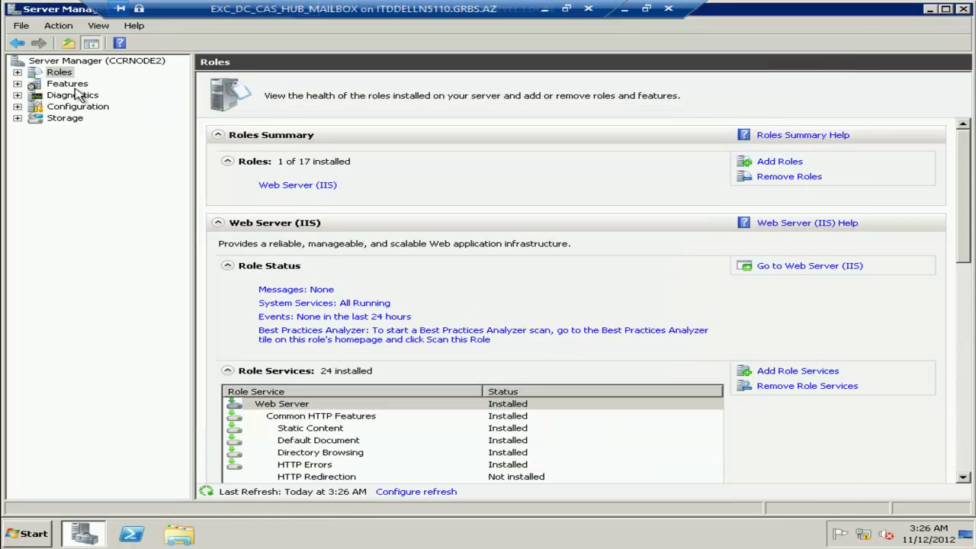
# Add the Failover Clustering feature on CCRNODE2 and start its installation.
pyautogui.click(67, 84)
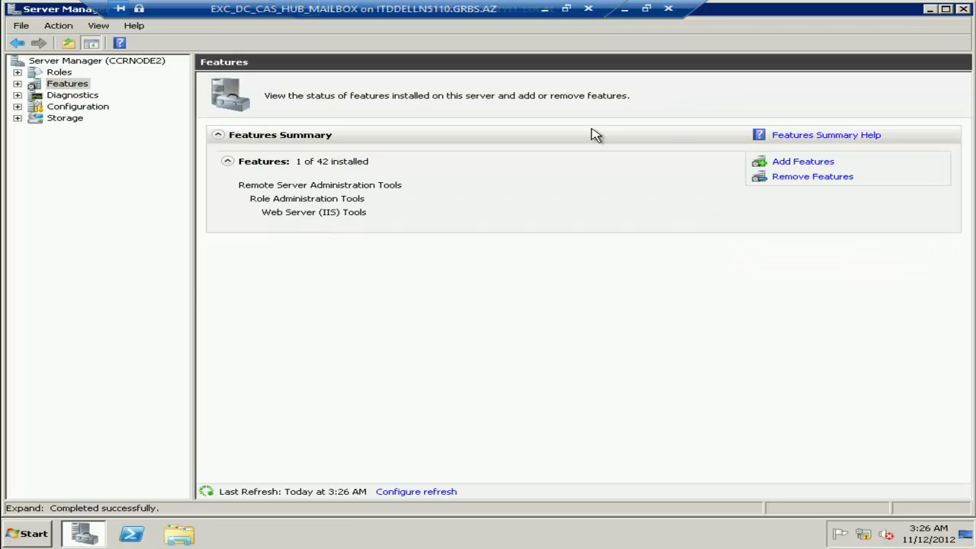
pyautogui.click(803, 161)
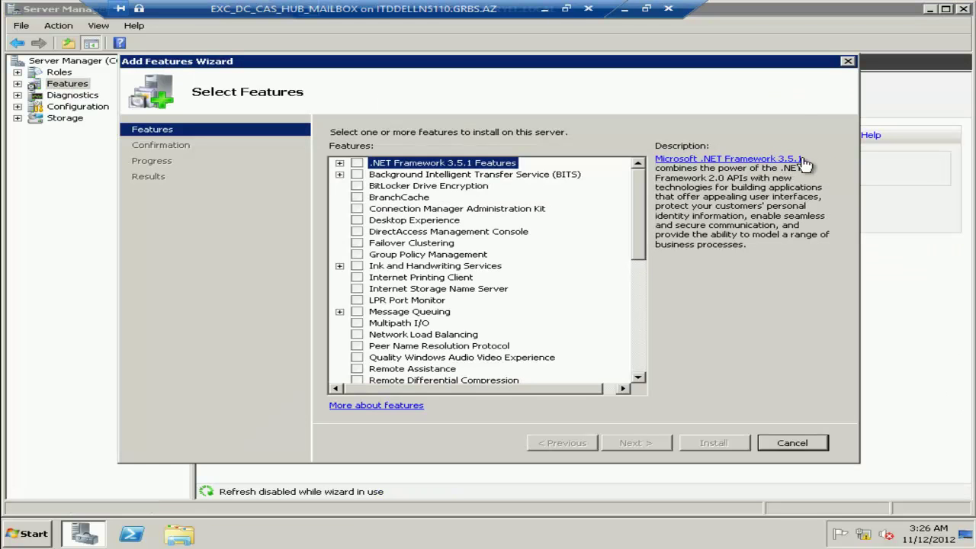
pyautogui.click(356, 243)
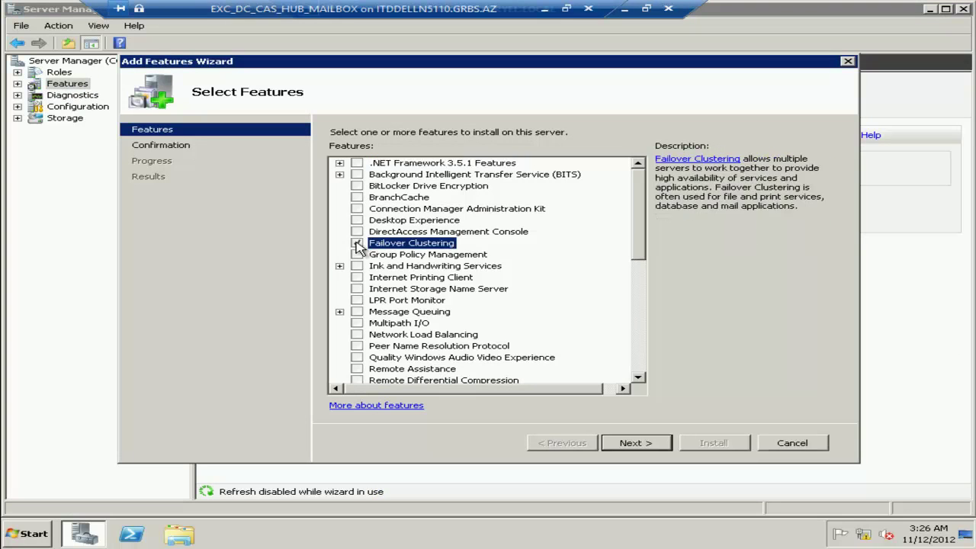
pyautogui.click(635, 443)
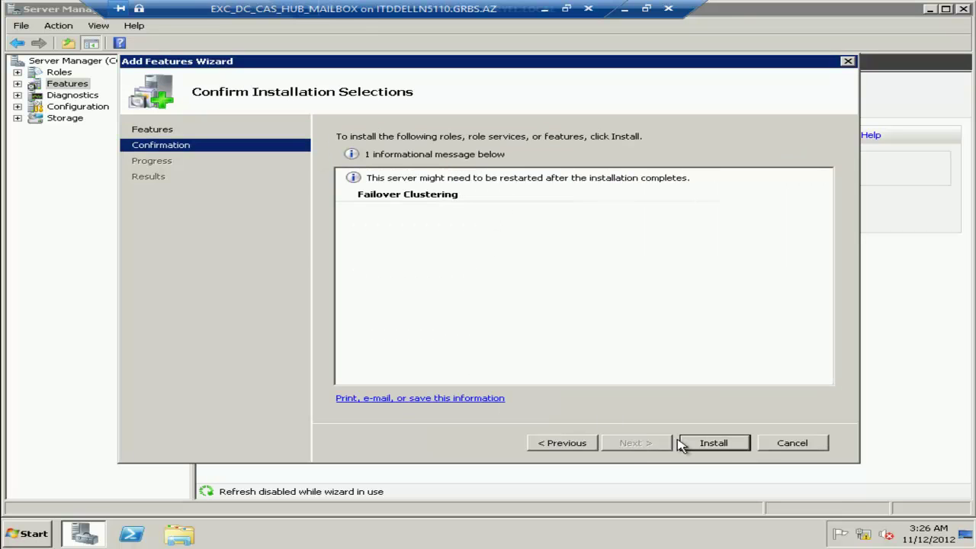
pyautogui.click(715, 444)
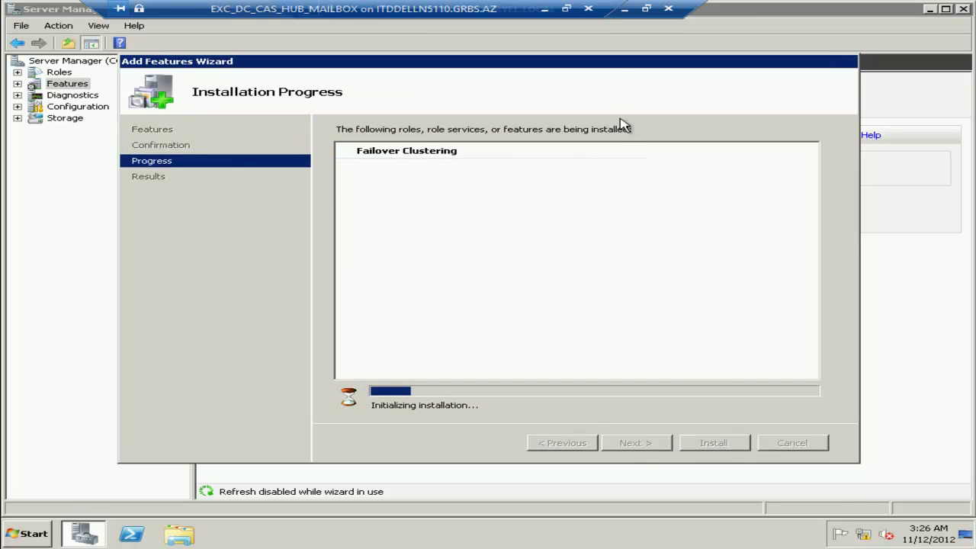
pyautogui.click(623, 12)
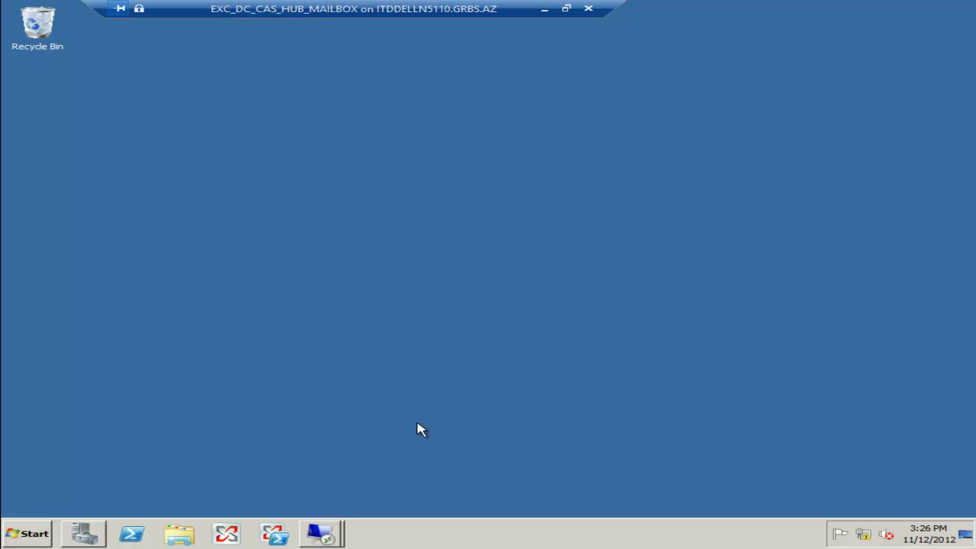
# On CCRNODE1, close the Failover Clustering install results and Server Manager.
pyautogui.click(321, 536)
pyautogui.click(330, 486)
pyautogui.click(719, 444)
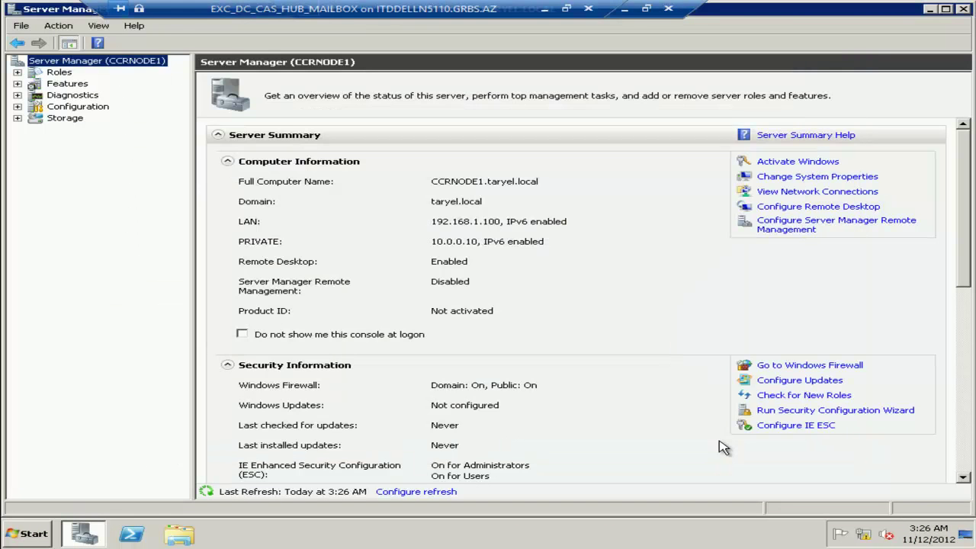
pyautogui.click(963, 8)
# Restart CCRNODE1 with the reason Operating System: Reconfiguration (Planned).
pyautogui.click(29, 532)
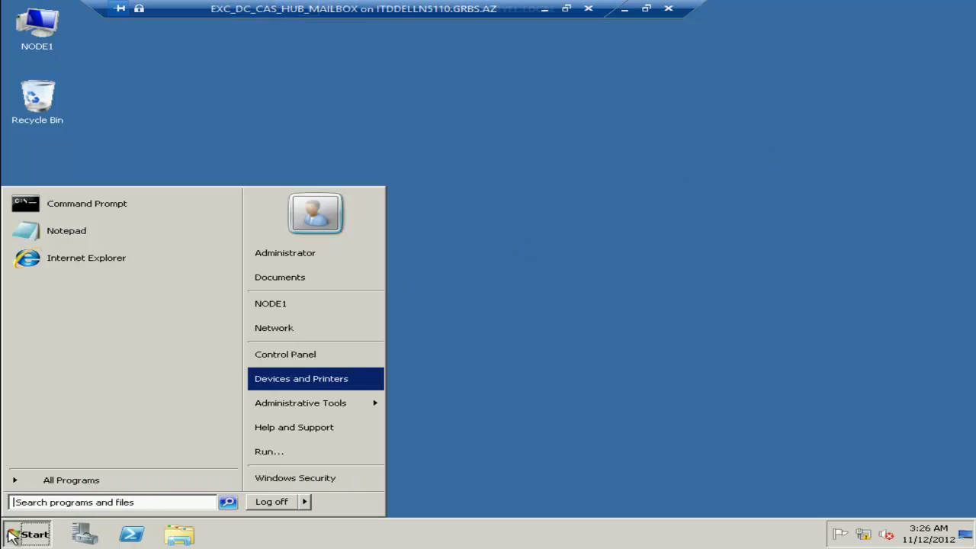
pyautogui.moveTo(310, 505)
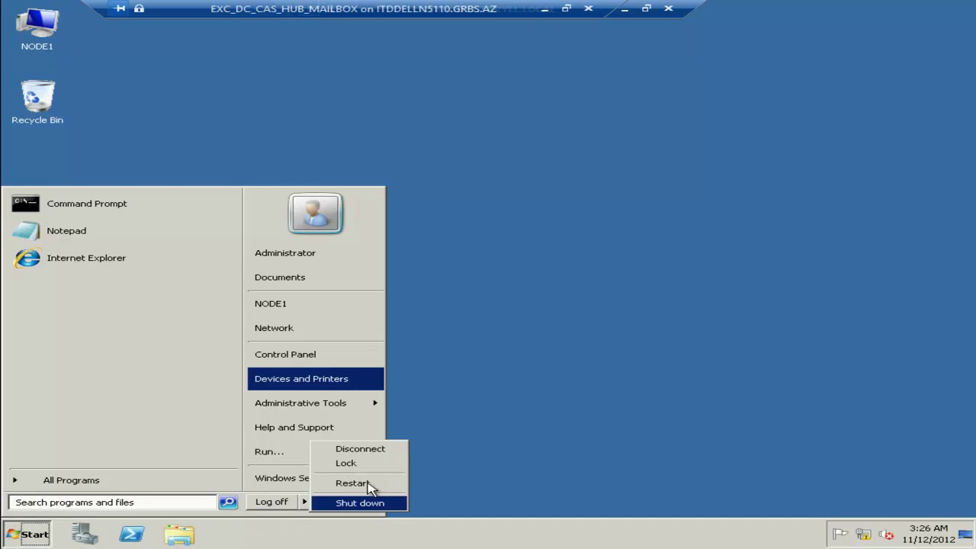
pyautogui.click(368, 483)
pyautogui.click(473, 192)
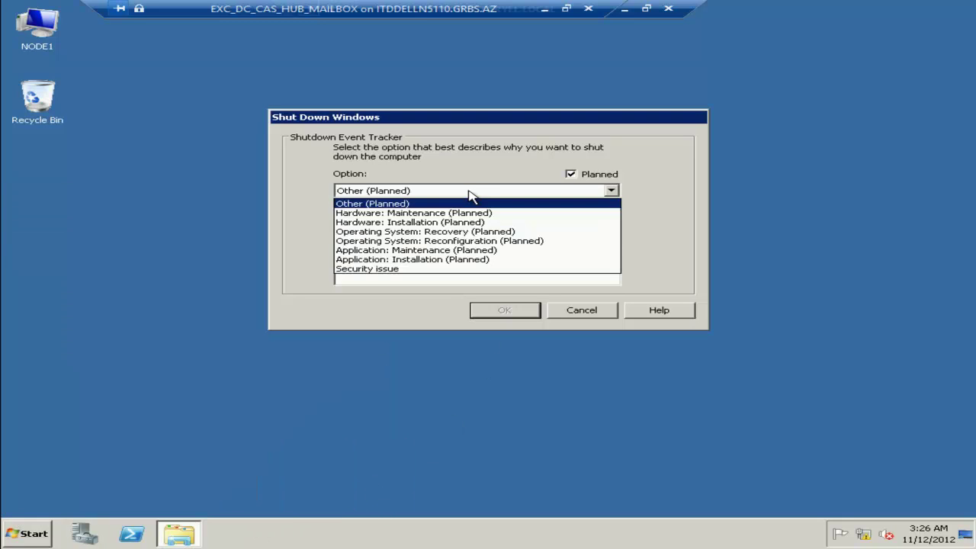
pyautogui.click(470, 240)
pyautogui.click(505, 311)
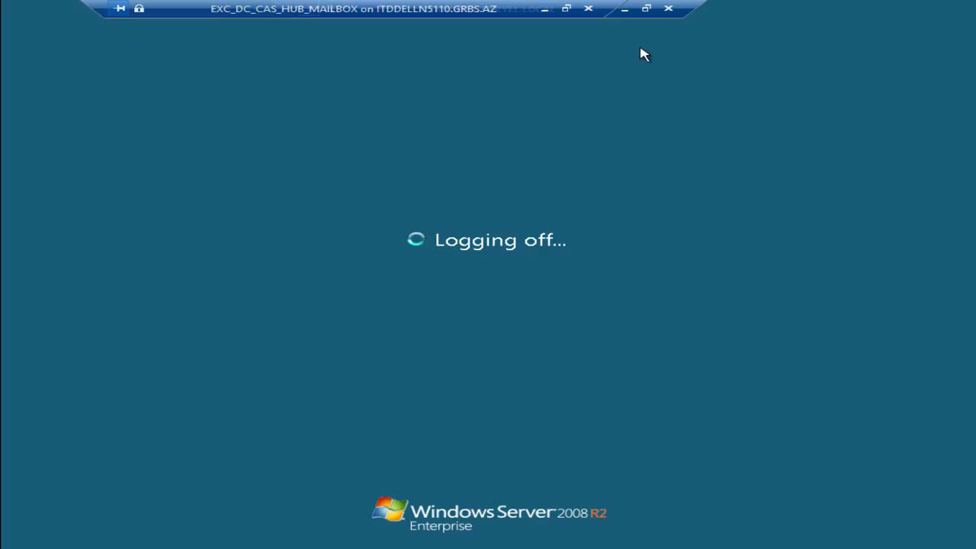
# Disconnect from the restarting CCRNODE1 and switch to the CCRNODE2 session.
pyautogui.click(668, 9)
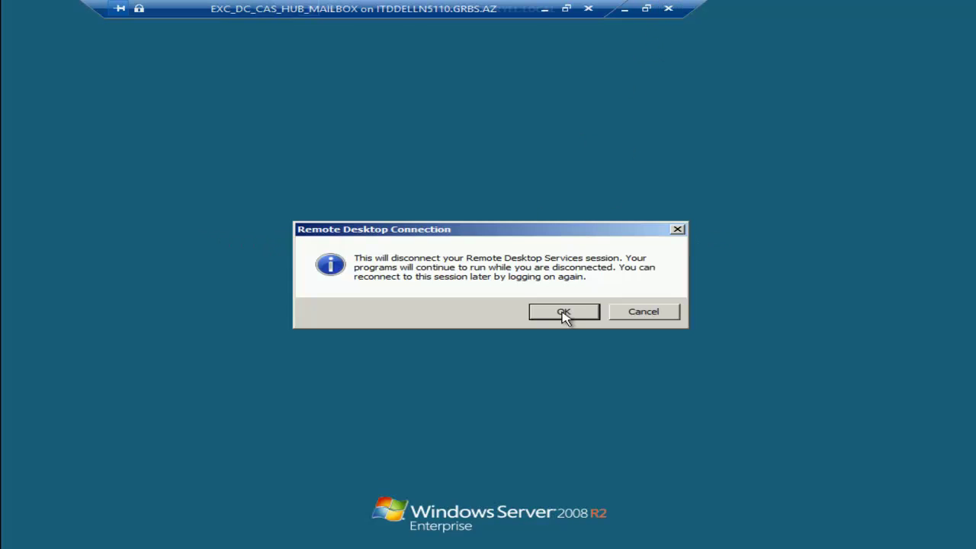
pyautogui.click(565, 312)
pyautogui.click(322, 533)
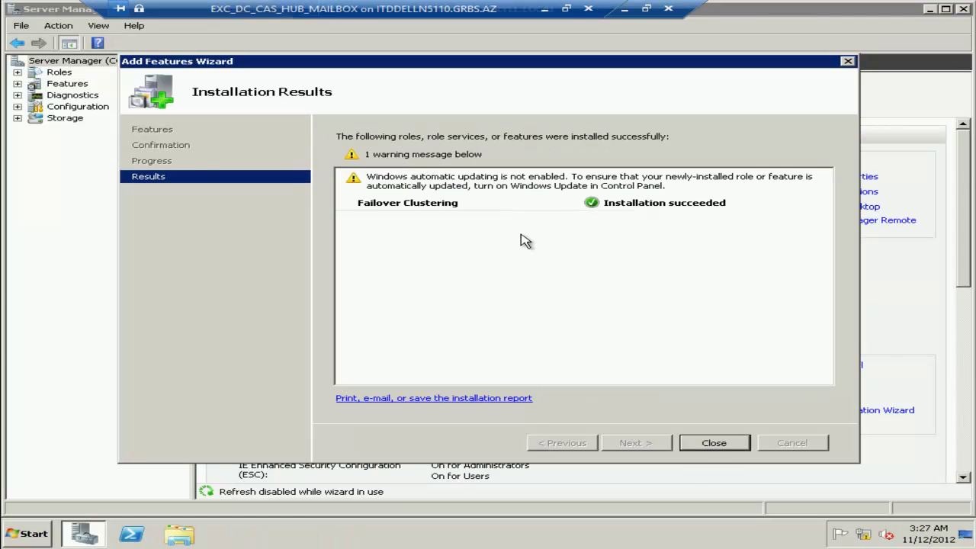
# Close CCRNODE2's Server Manager and shut it down as Operating System: Reconfiguration (Planned).
pyautogui.click(710, 445)
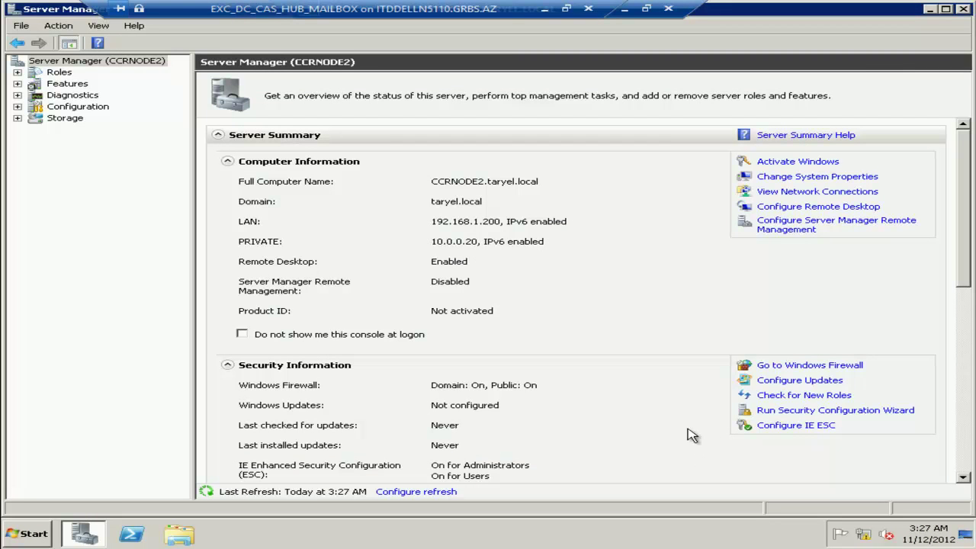
pyautogui.click(962, 10)
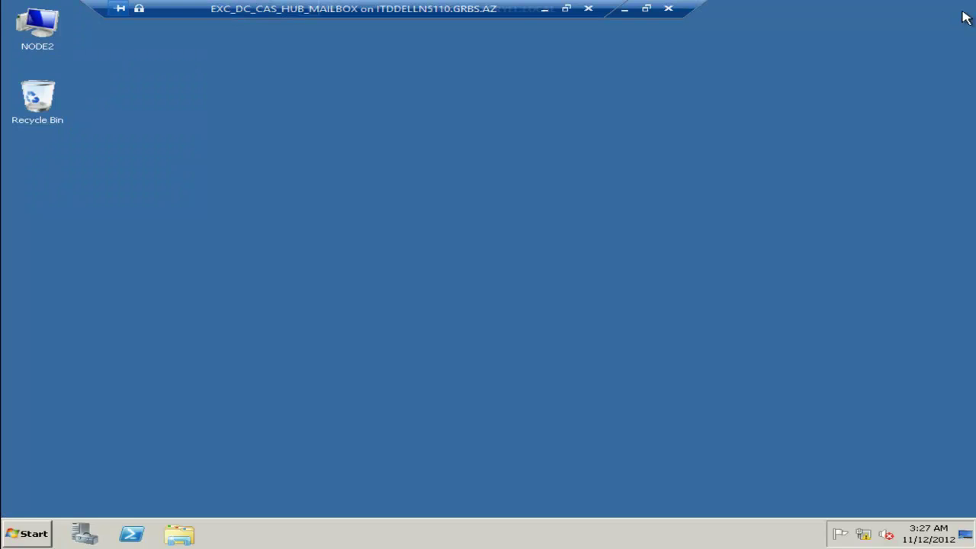
pyautogui.click(19, 544)
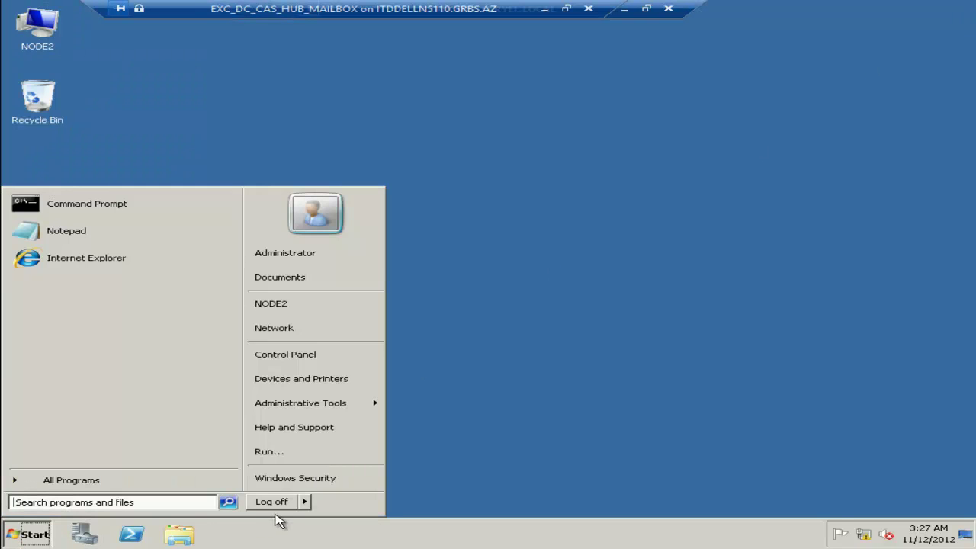
pyautogui.moveTo(309, 503)
pyautogui.click(351, 502)
pyautogui.click(500, 192)
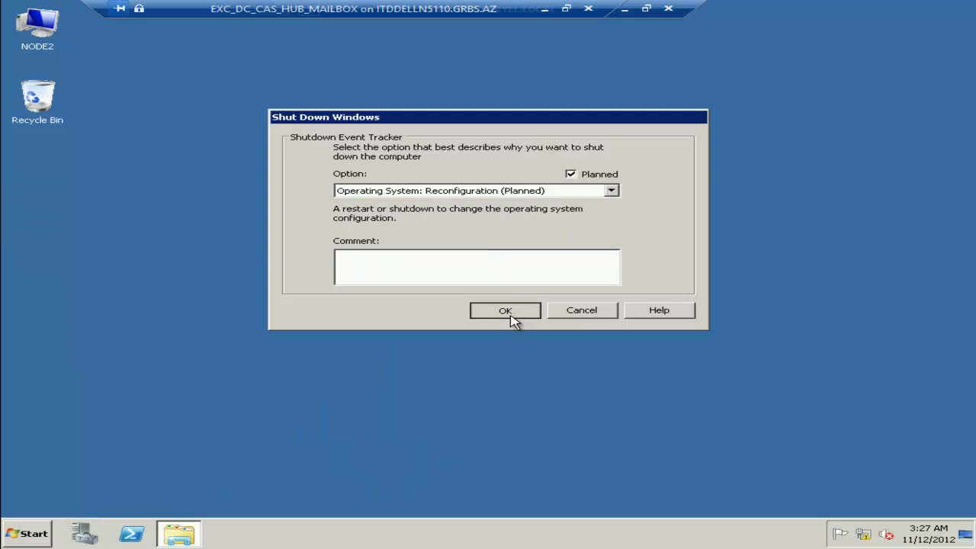
pyautogui.click(505, 311)
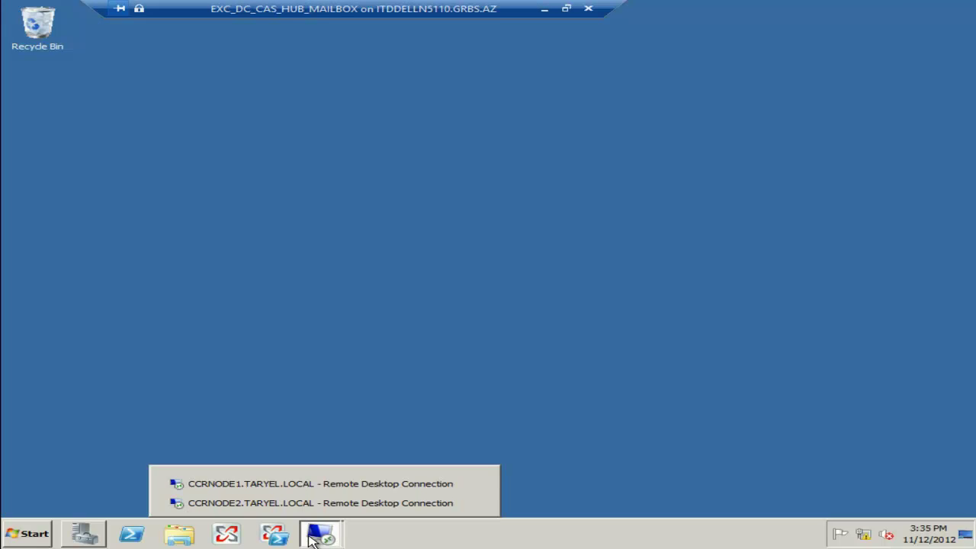
# Start the Create Cluster wizard and add servers CCRNODE1.TARYEL.LOCAL and CCRNODE2.TARYEL.LOCAL.
pyautogui.click(24, 535)
pyautogui.moveTo(331, 404)
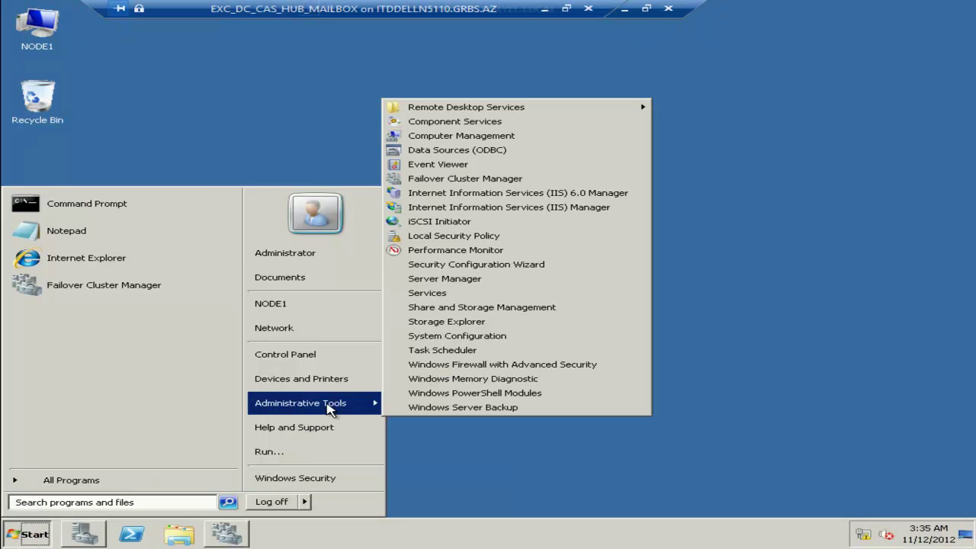
pyautogui.click(465, 179)
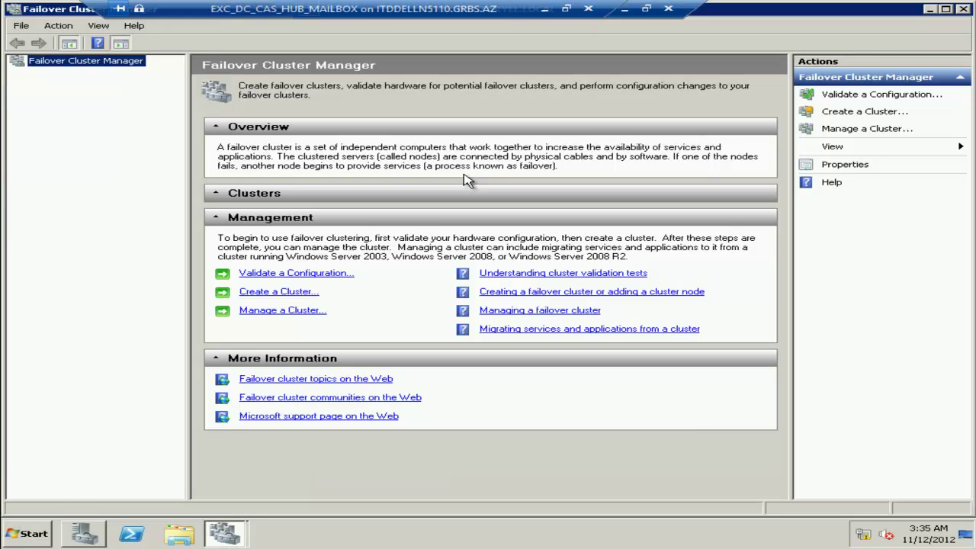
pyautogui.click(250, 295)
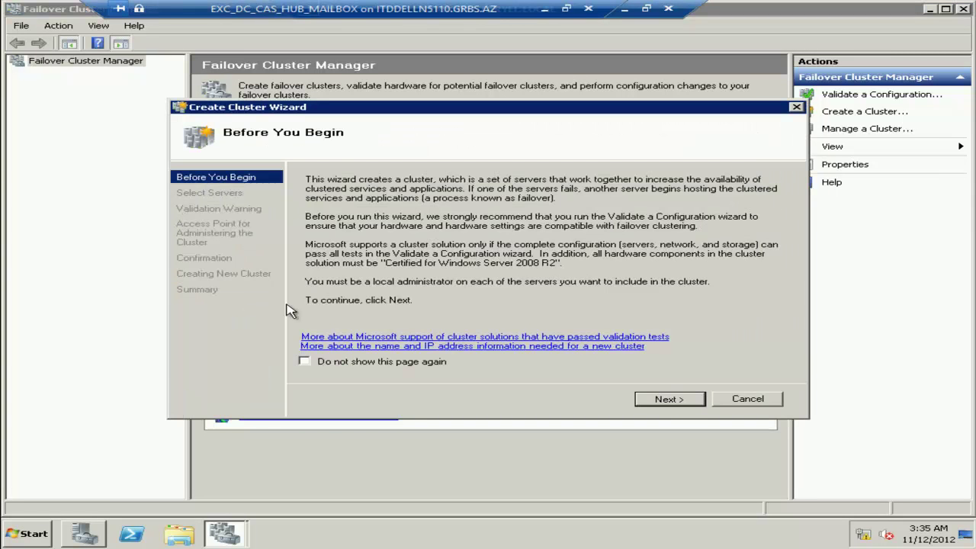
pyautogui.click(660, 401)
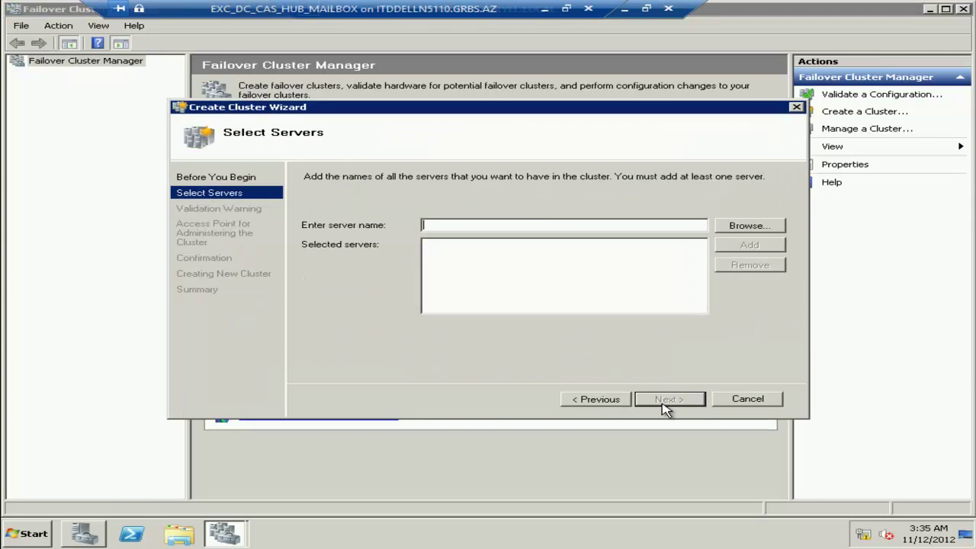
pyautogui.write('CCRNODE1.TARYEL.LOCAL')
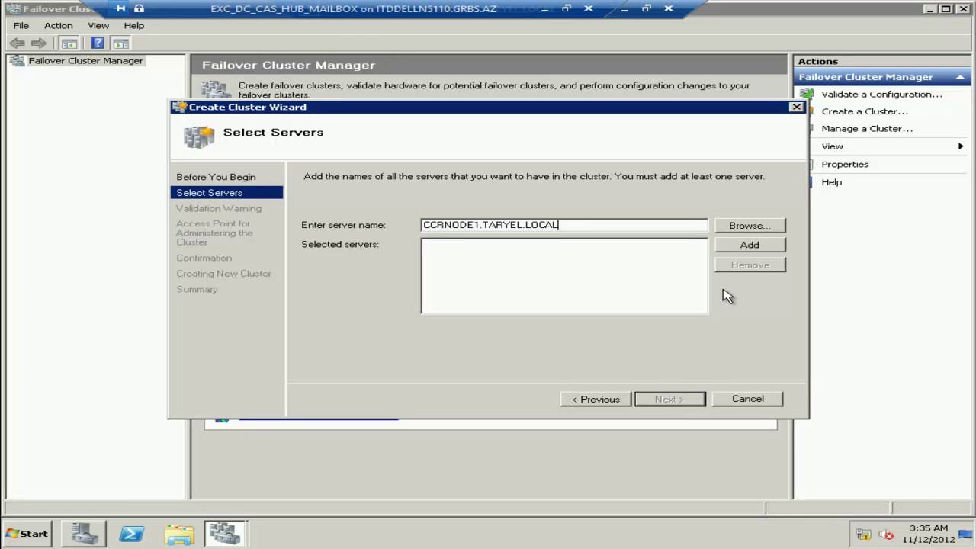
pyautogui.click(750, 245)
pyautogui.write('CCRNODE2.TARYEL.LOCAL')
pyautogui.click(750, 245)
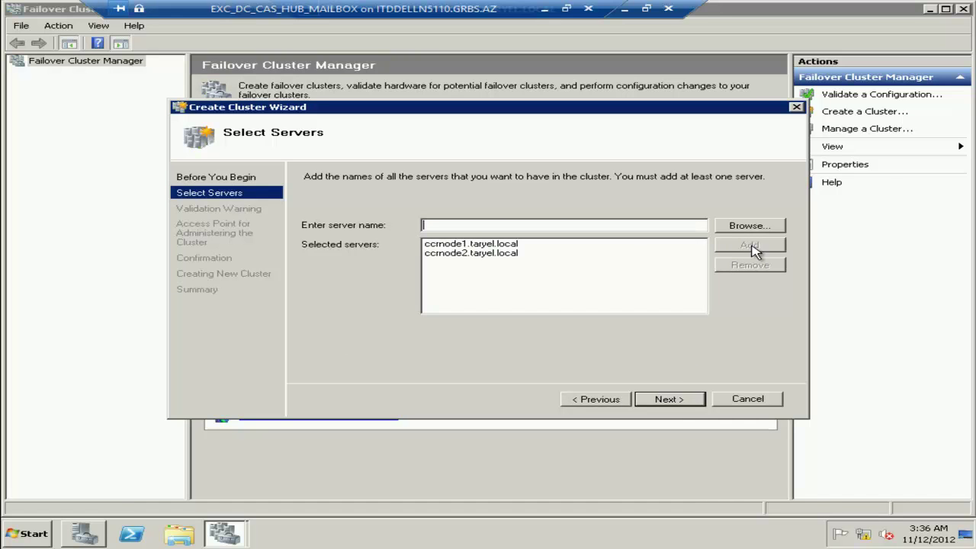
pyautogui.click(674, 407)
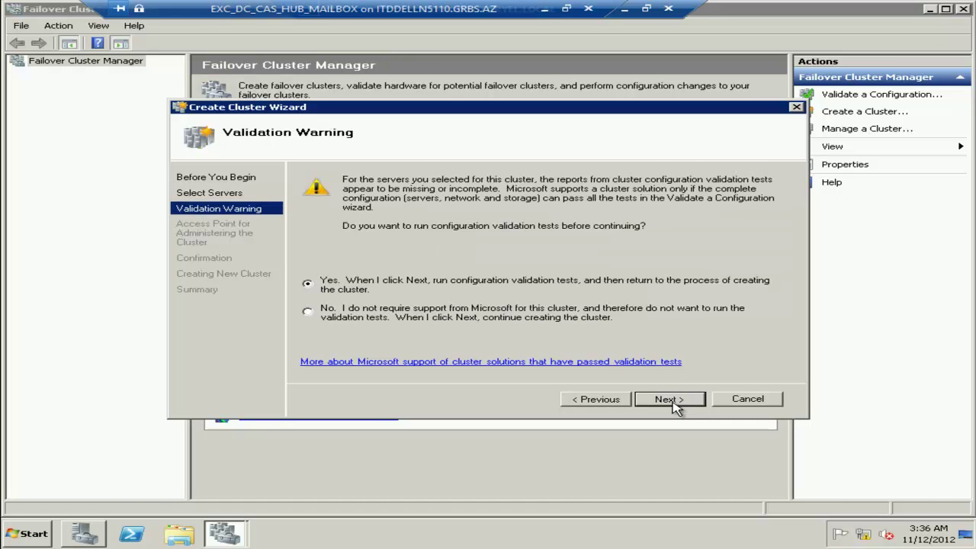
# Skip validation and create the cluster CCRCLUSTER at IP address 192.168.1.50.
pyautogui.click(308, 311)
pyautogui.click(669, 400)
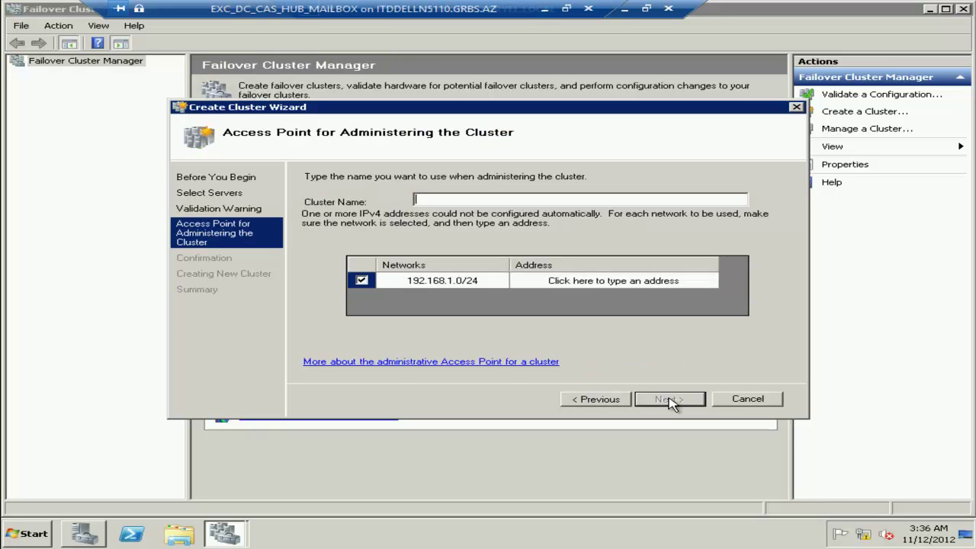
pyautogui.write('CCRCLUSTER')
pyautogui.click(640, 280)
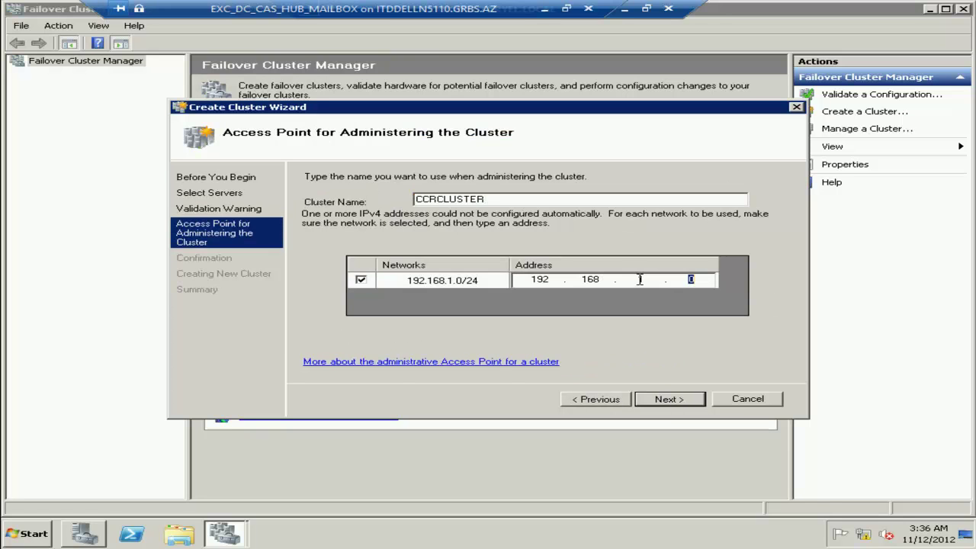
pyautogui.write('1.50')
pyautogui.click(700, 401)
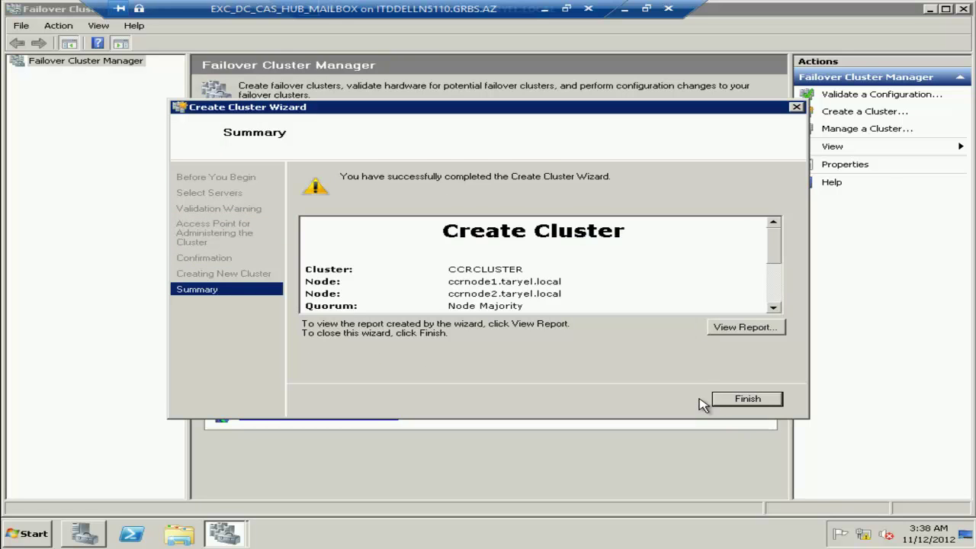
pyautogui.click(739, 400)
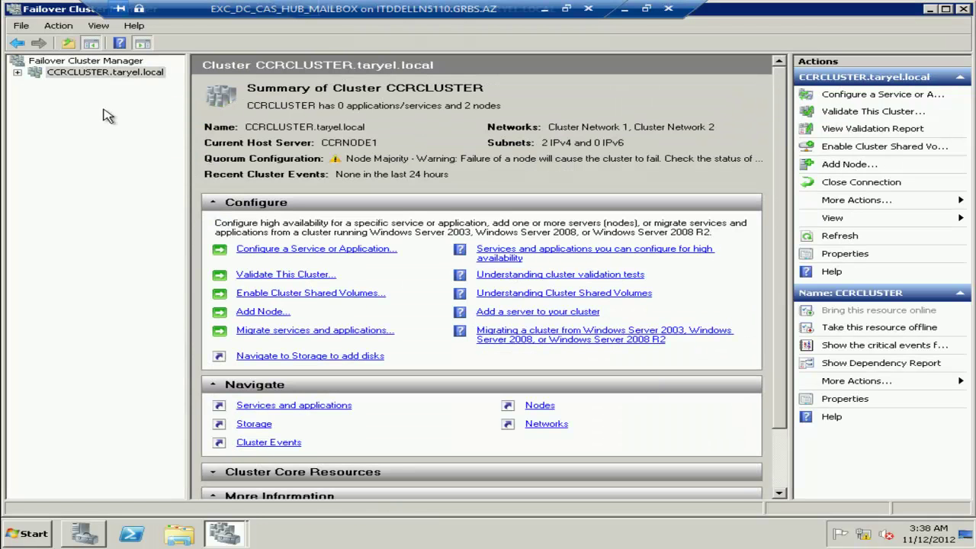
# Rename Cluster Network 2 (10.0.0.0/8) to PRIVATE in its properties.
pyautogui.click(17, 71)
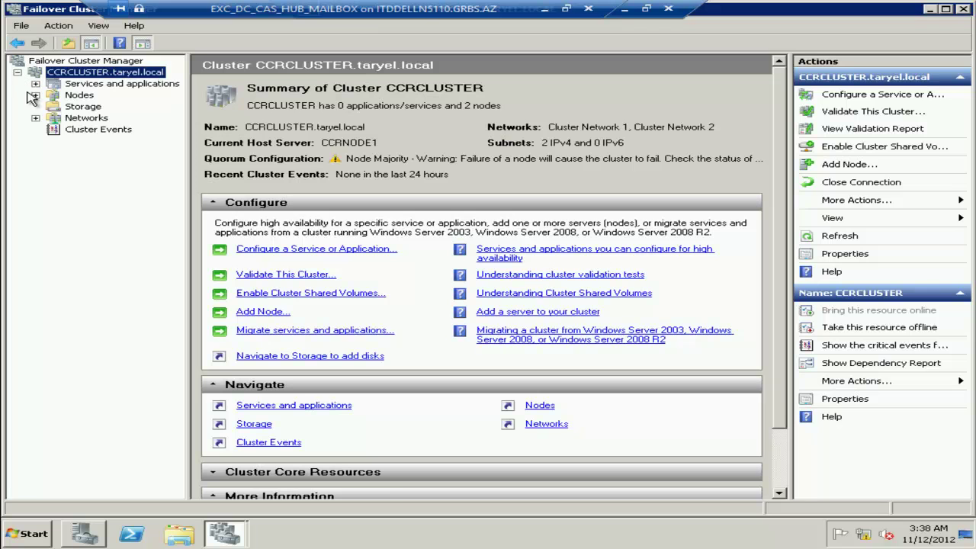
pyautogui.click(35, 118)
pyautogui.click(108, 132)
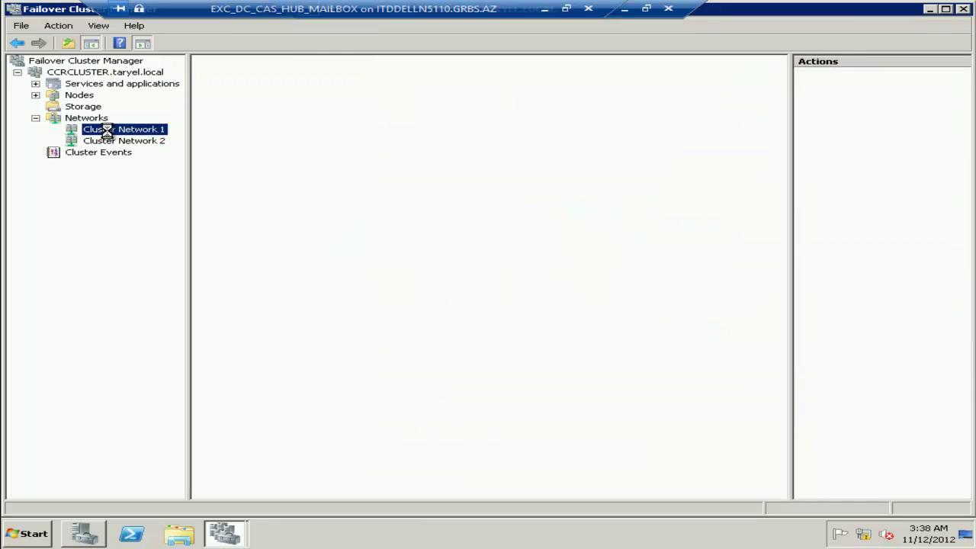
pyautogui.click(111, 144)
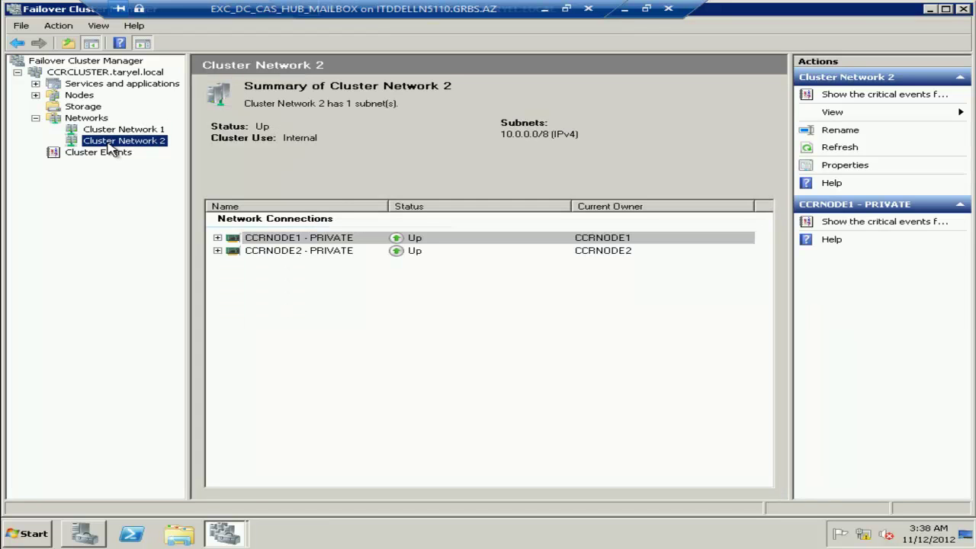
pyautogui.rightClick(112, 148)
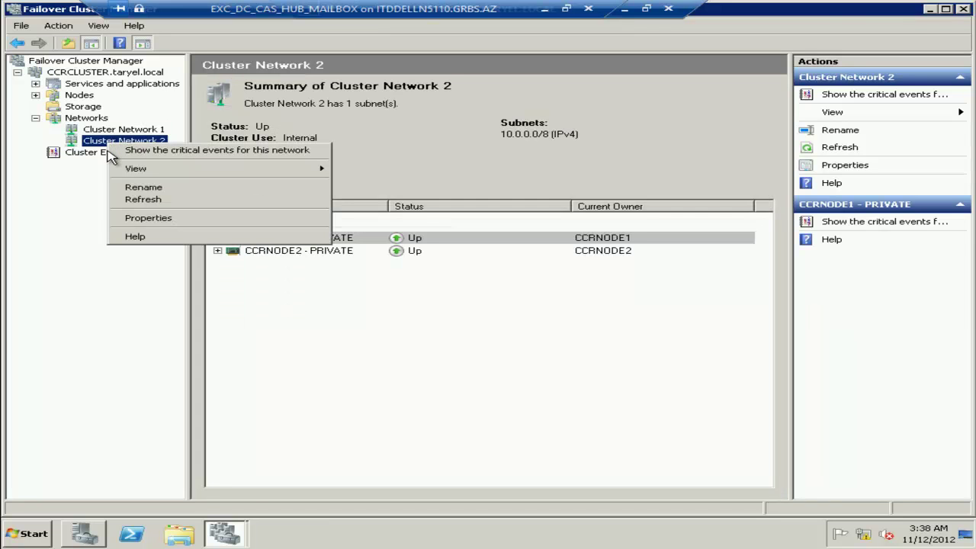
pyautogui.click(136, 219)
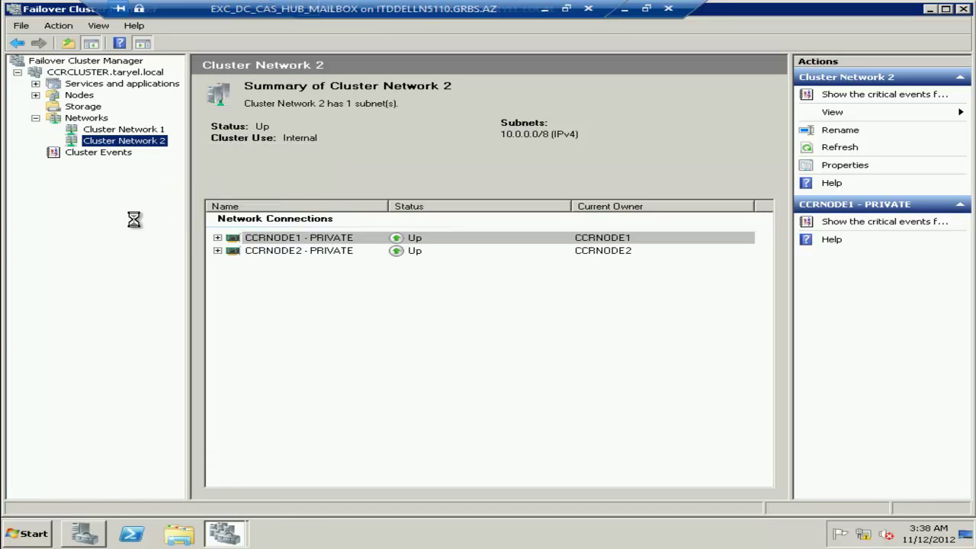
pyautogui.write('PRIVATE')
pyautogui.click(487, 414)
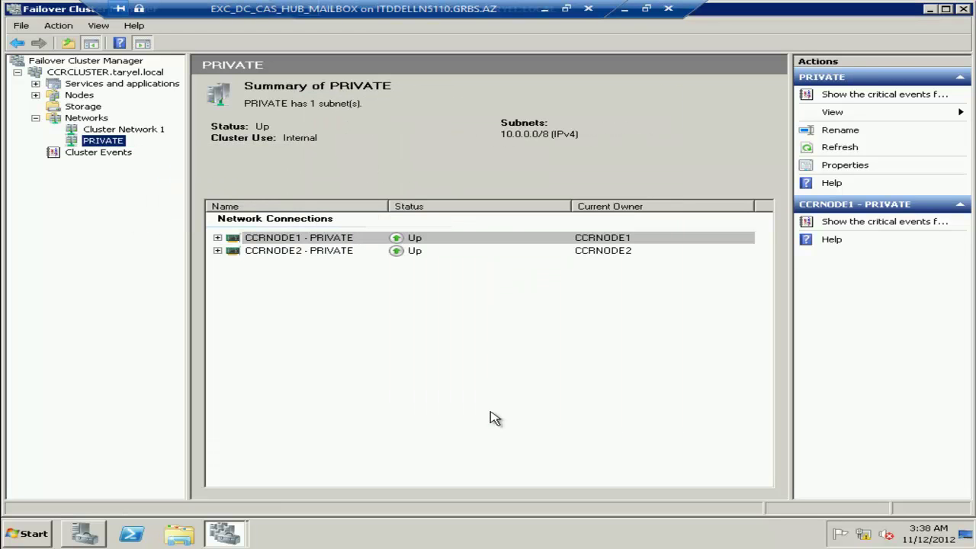
# Rename Cluster Network 1 (192.168.1.0/24) to LAN, then return to the outer remote desktop.
pyautogui.click(95, 130)
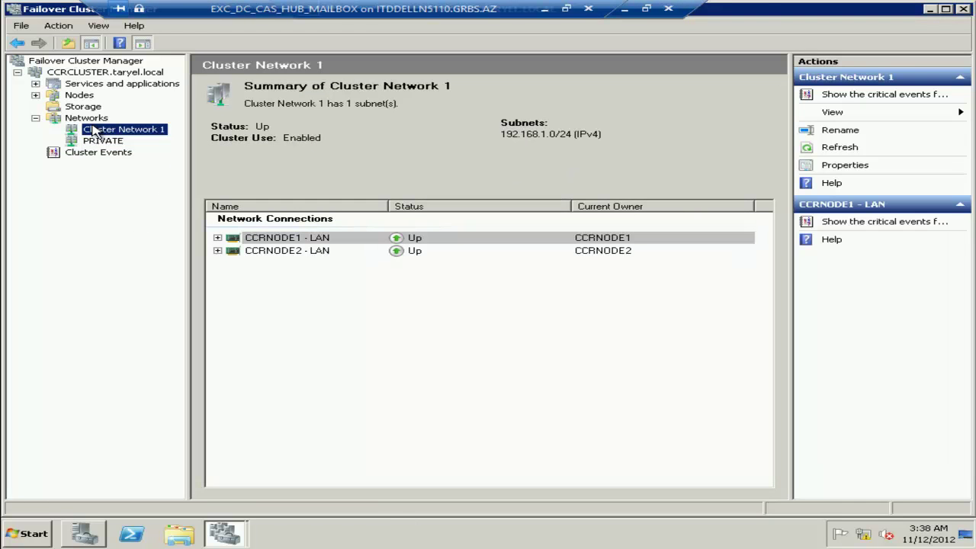
pyautogui.click(842, 166)
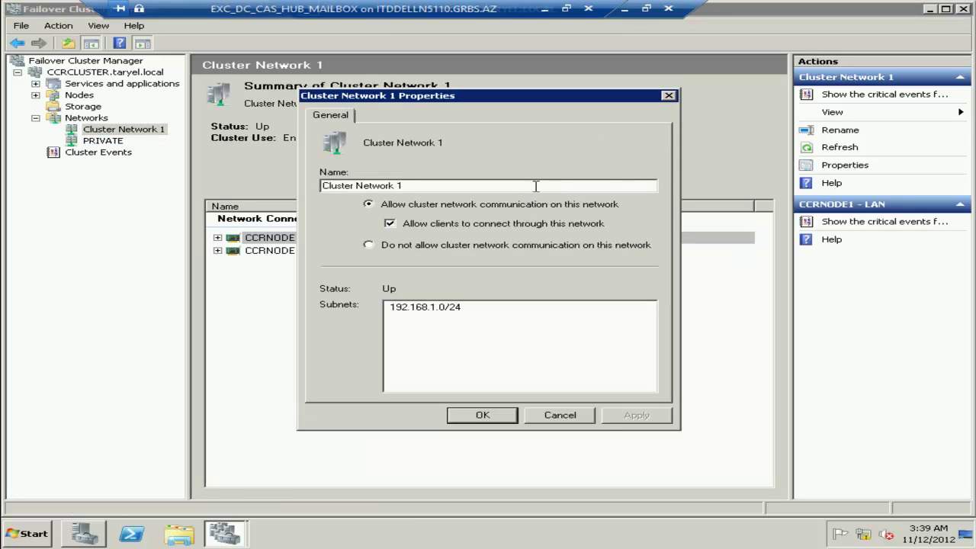
pyautogui.moveTo(402, 186); pyautogui.dragTo(216, 197)
pyautogui.write('LAN')
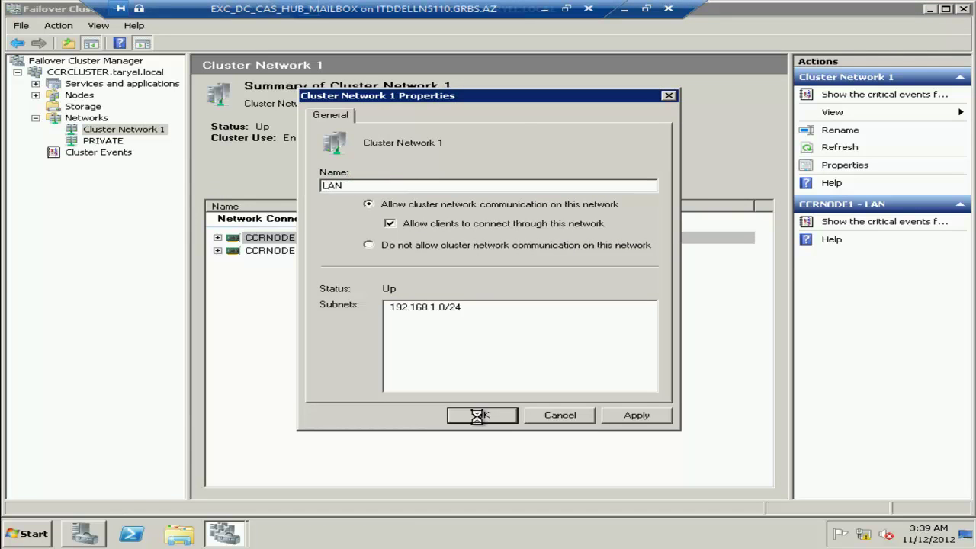
pyautogui.click(483, 415)
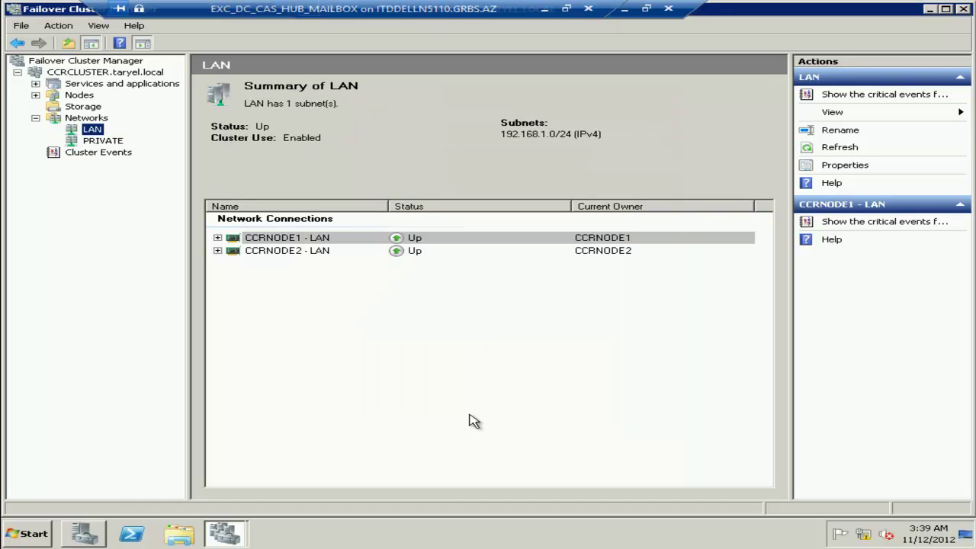
pyautogui.click(625, 11)
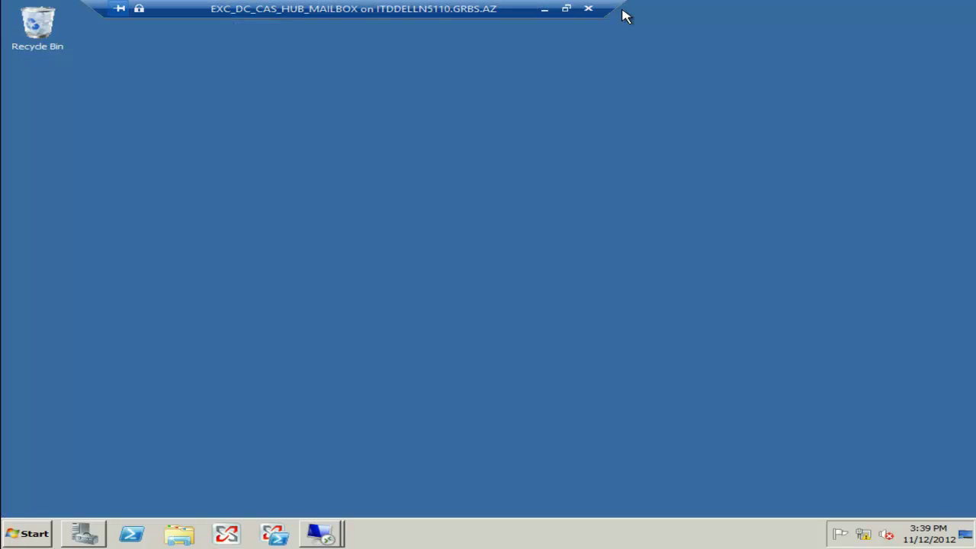
# Create a new folder named MBX on Local Disk (C:).
pyautogui.click(29, 535)
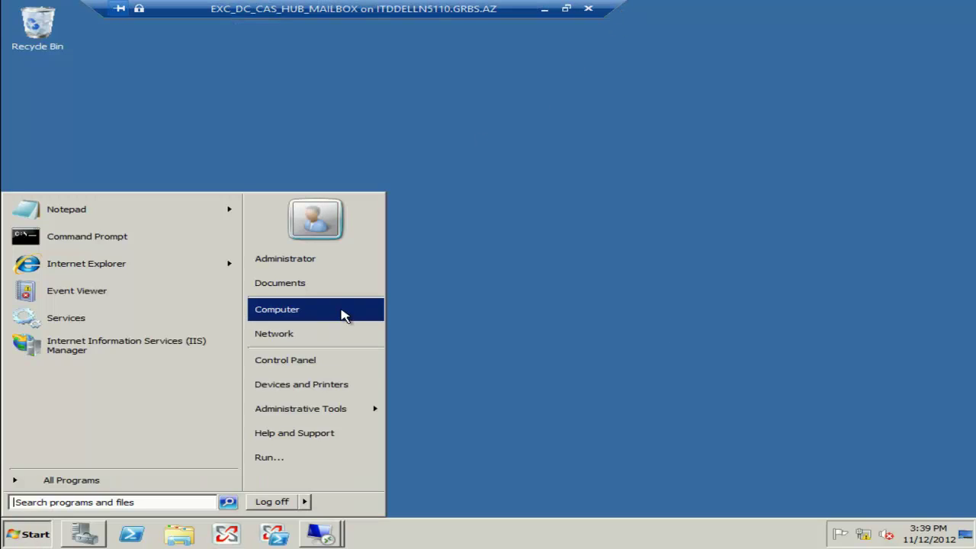
pyautogui.click(342, 314)
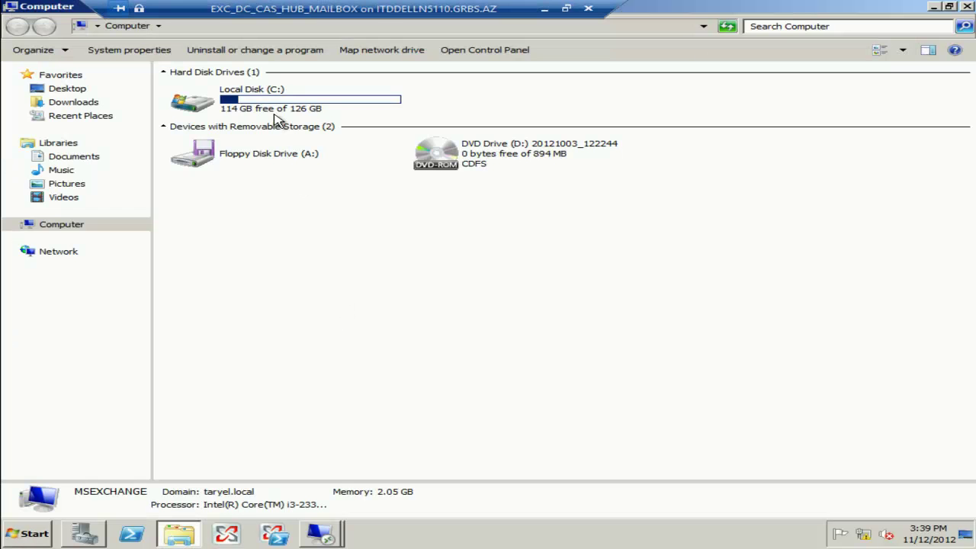
pyautogui.doubleClick(276, 116)
pyautogui.rightClick(275, 363)
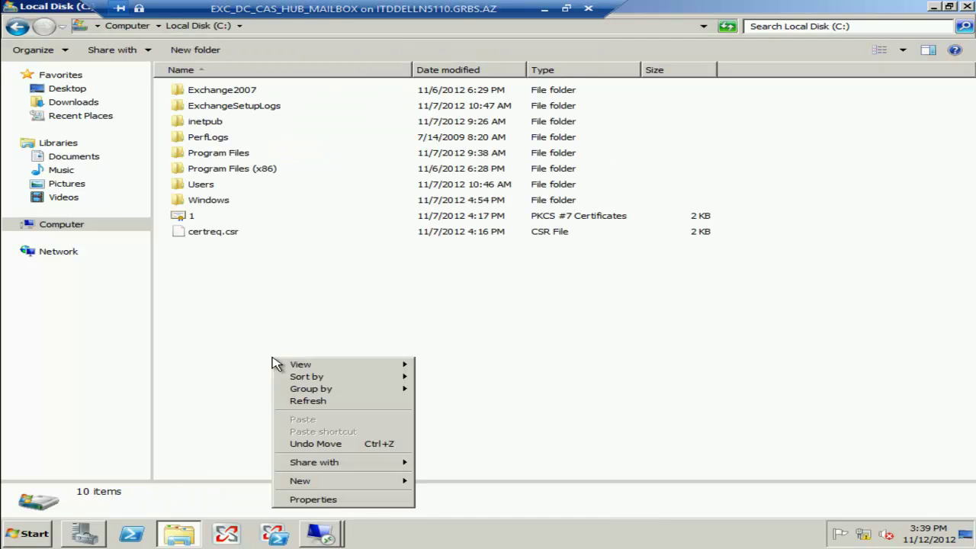
pyautogui.moveTo(283, 480)
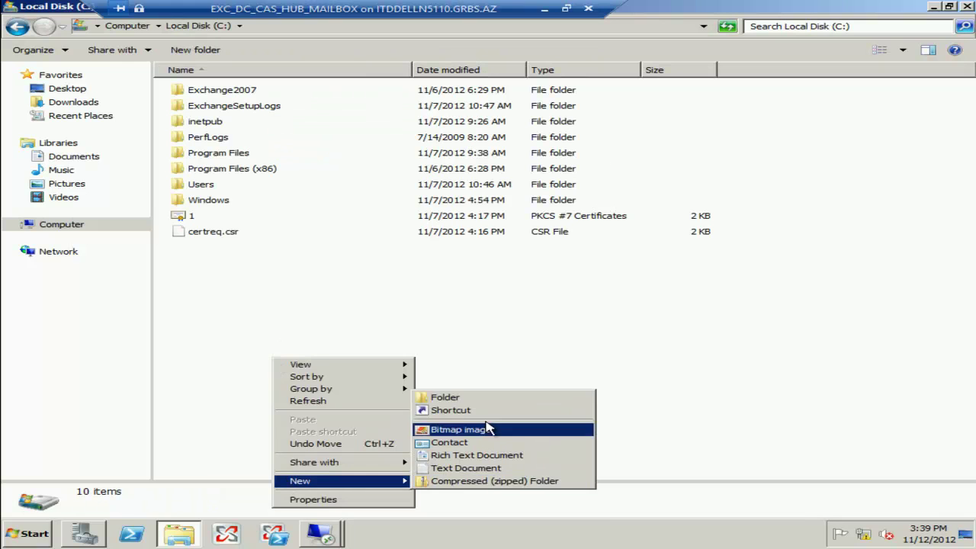
pyautogui.click(474, 397)
pyautogui.write('MBX')
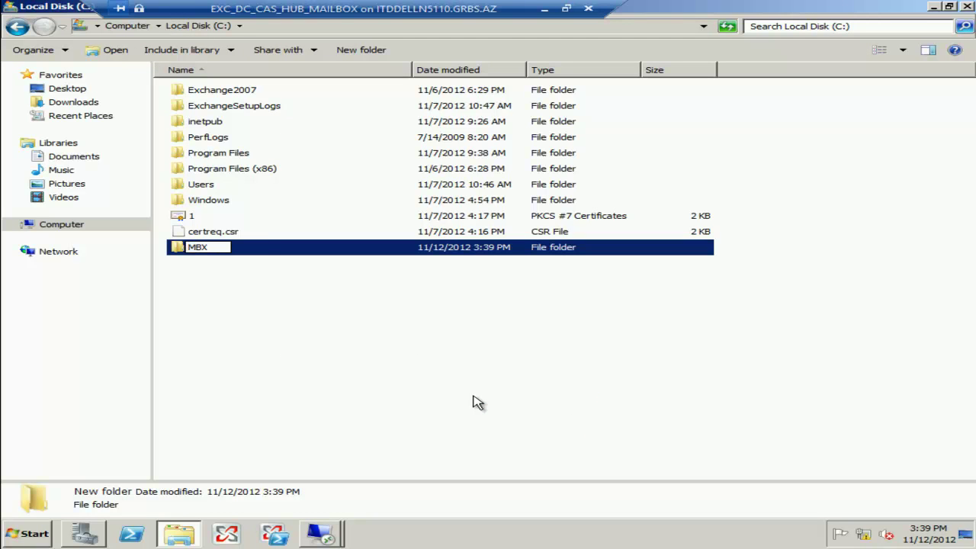
pyautogui.press('Return')
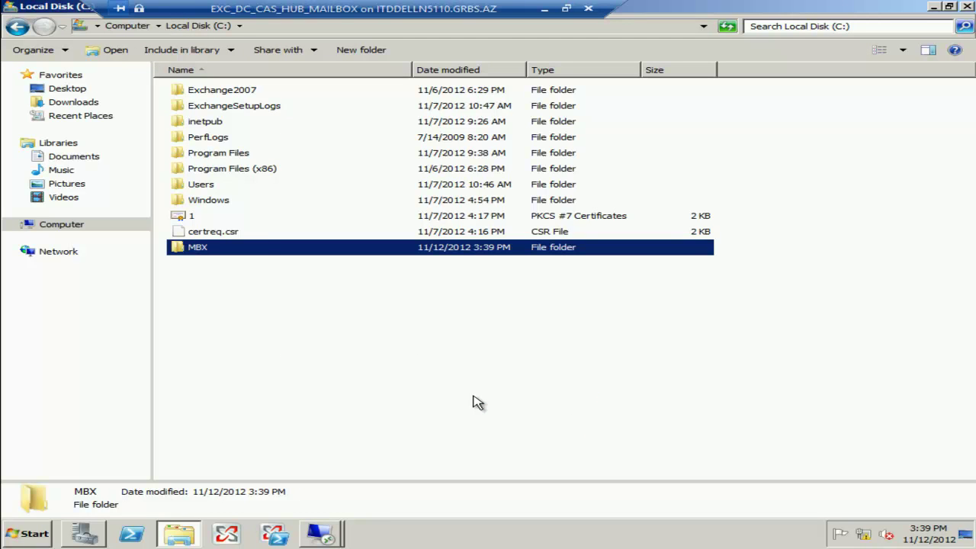
# Turn on Advanced Sharing for the MBX folder as share MBX$.
pyautogui.rightClick(200, 249)
pyautogui.click(239, 421)
pyautogui.click(276, 204)
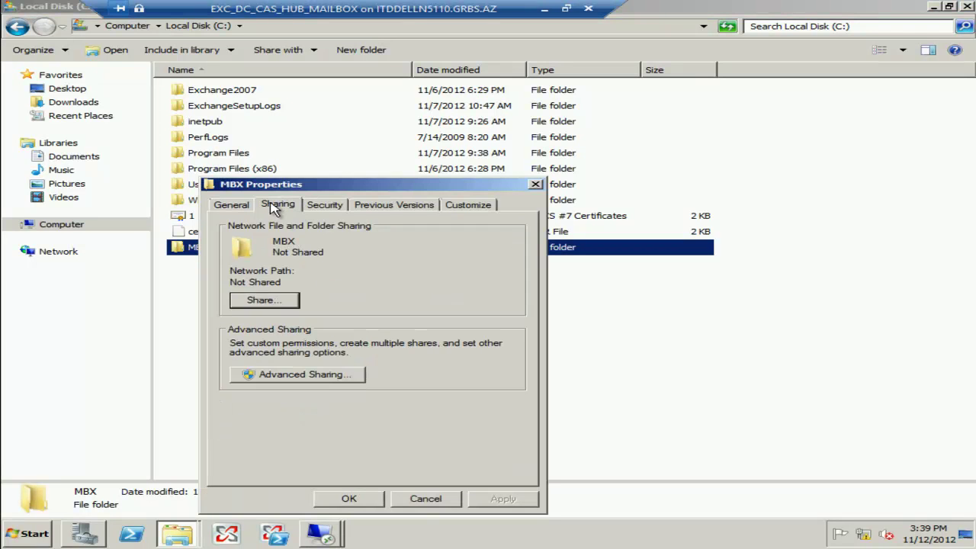
pyautogui.click(268, 375)
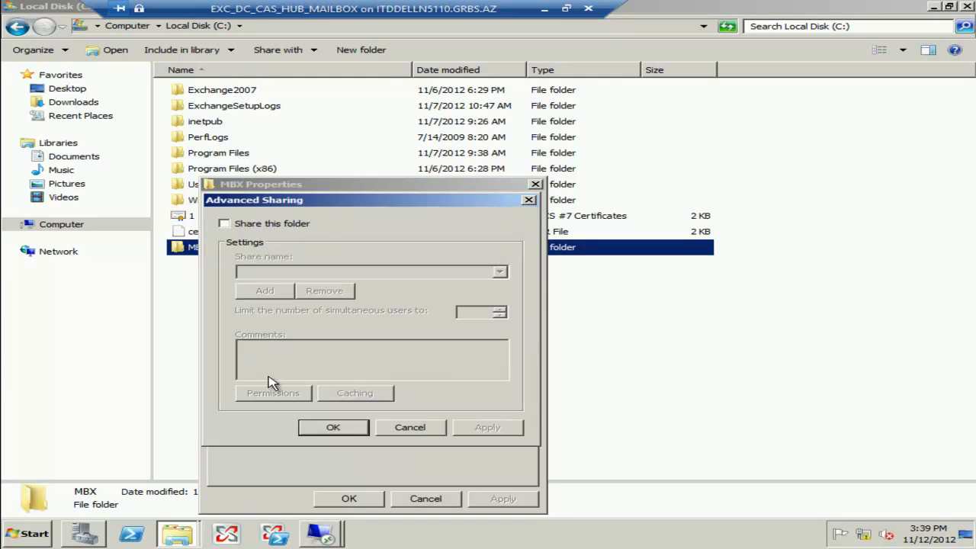
pyautogui.click(238, 224)
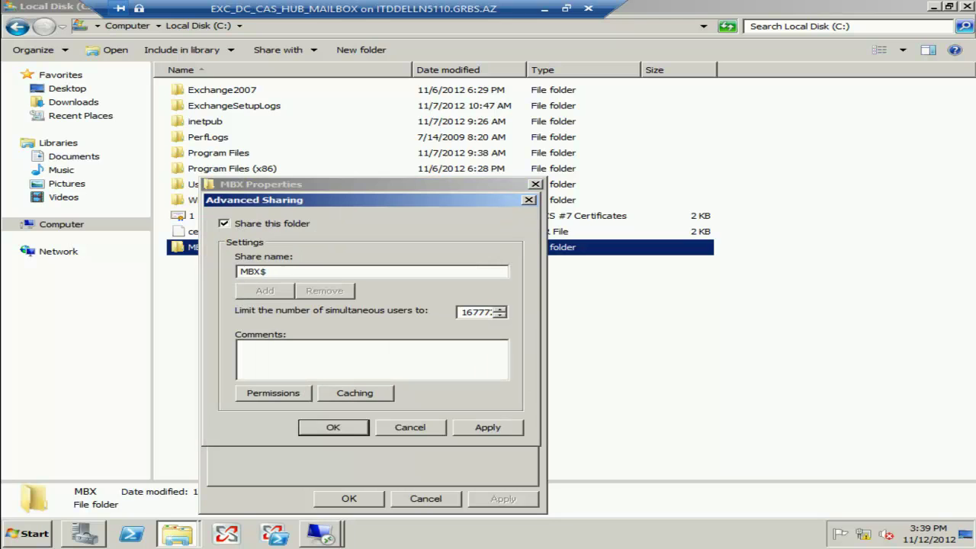
# Replace Everyone with Administrators at Full Control in MBX$ share permissions and apply.
pyautogui.click(269, 394)
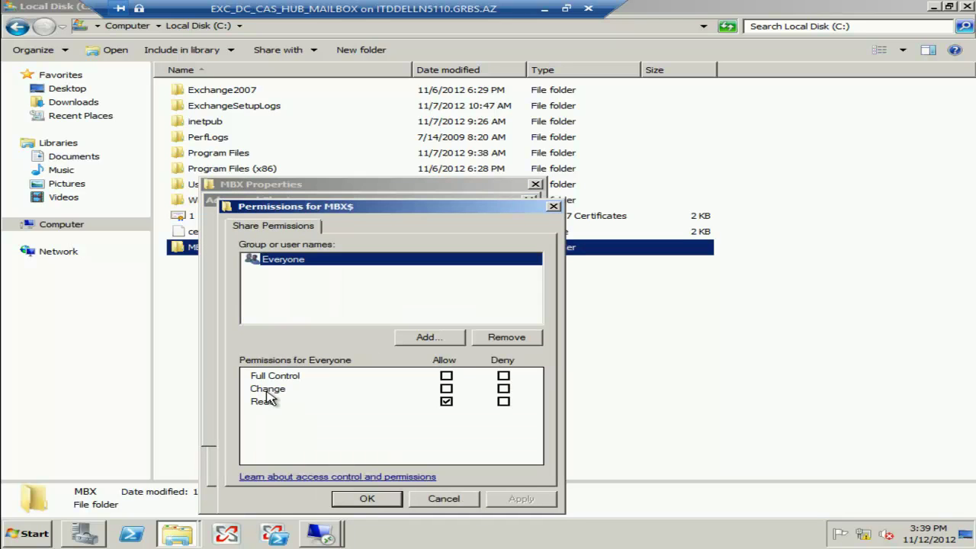
pyautogui.click(541, 339)
pyautogui.click(407, 340)
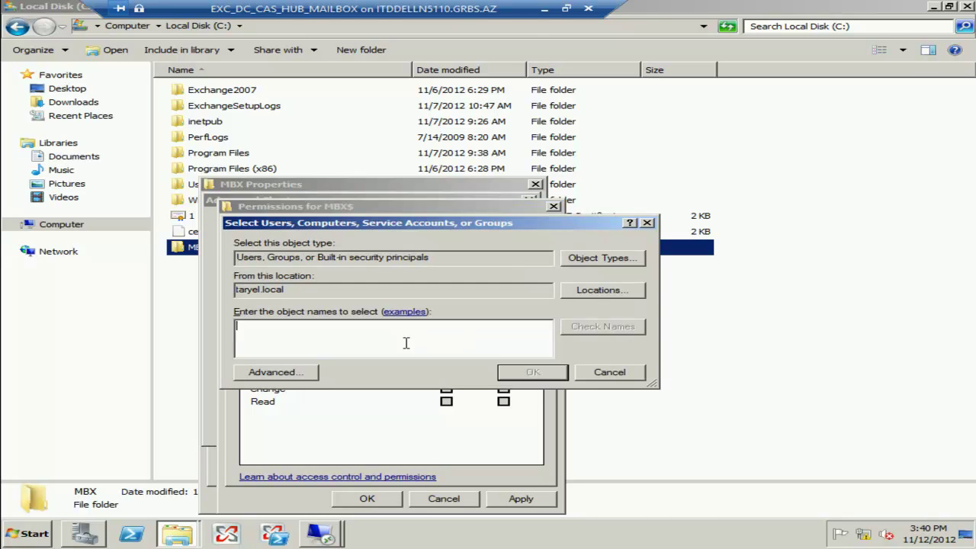
pyautogui.write('administrators')
pyautogui.click(611, 327)
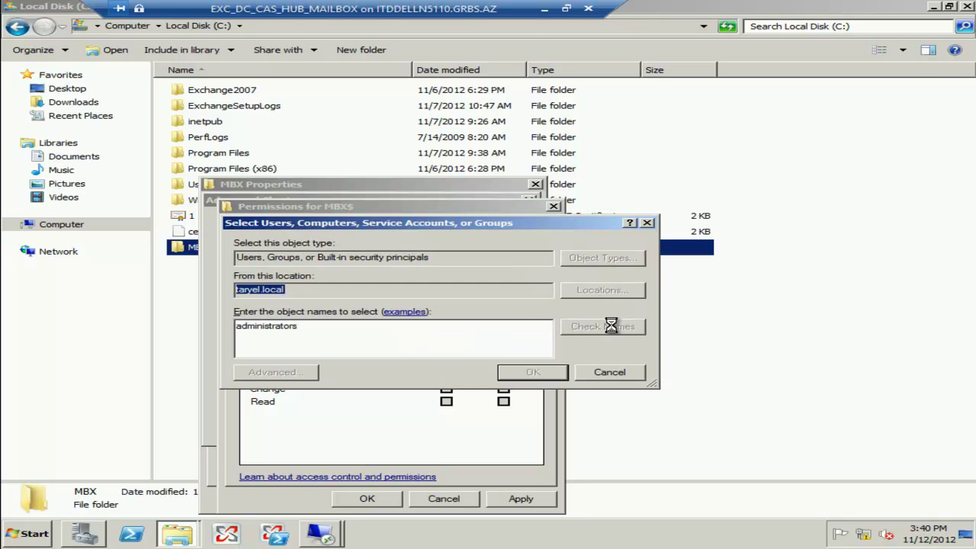
pyautogui.click(533, 371)
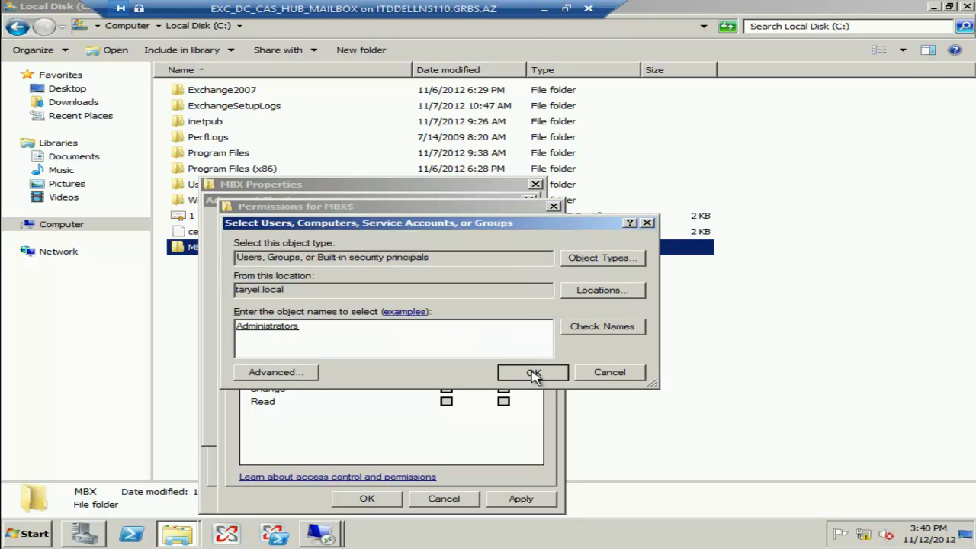
pyautogui.click(446, 375)
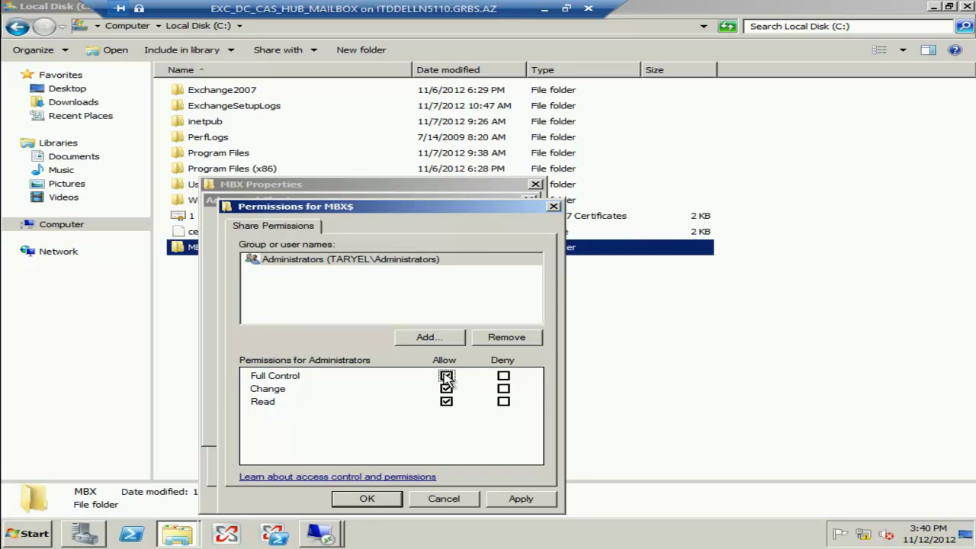
pyautogui.click(367, 498)
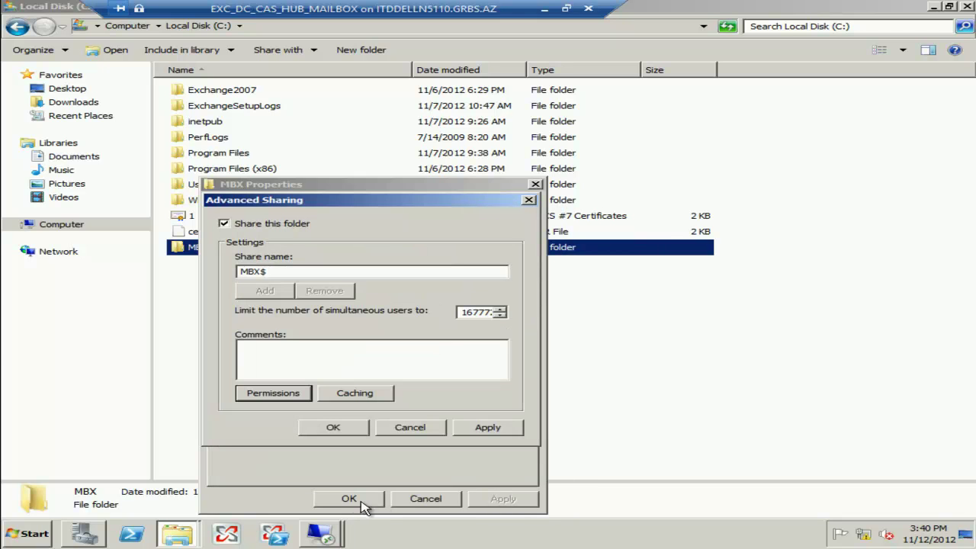
pyautogui.click(334, 427)
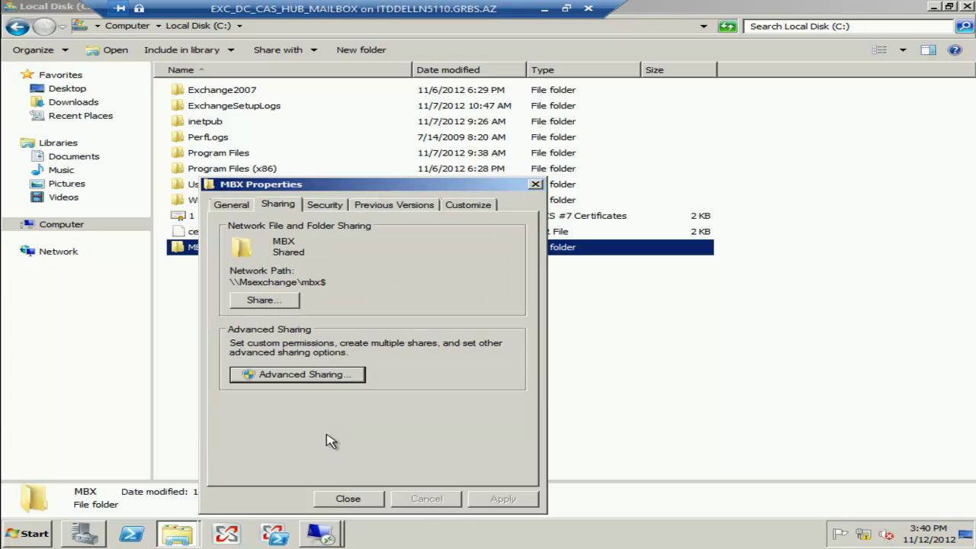
# Stop MBX inheriting permissions, keeping copies, and remove both Users entries.
pyautogui.click(325, 204)
pyautogui.click(480, 383)
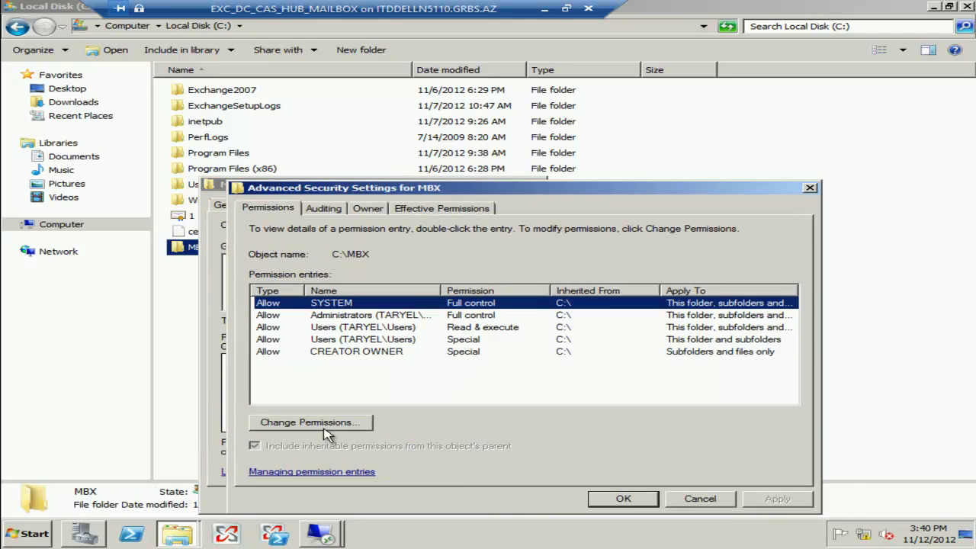
pyautogui.click(335, 423)
pyautogui.click(283, 423)
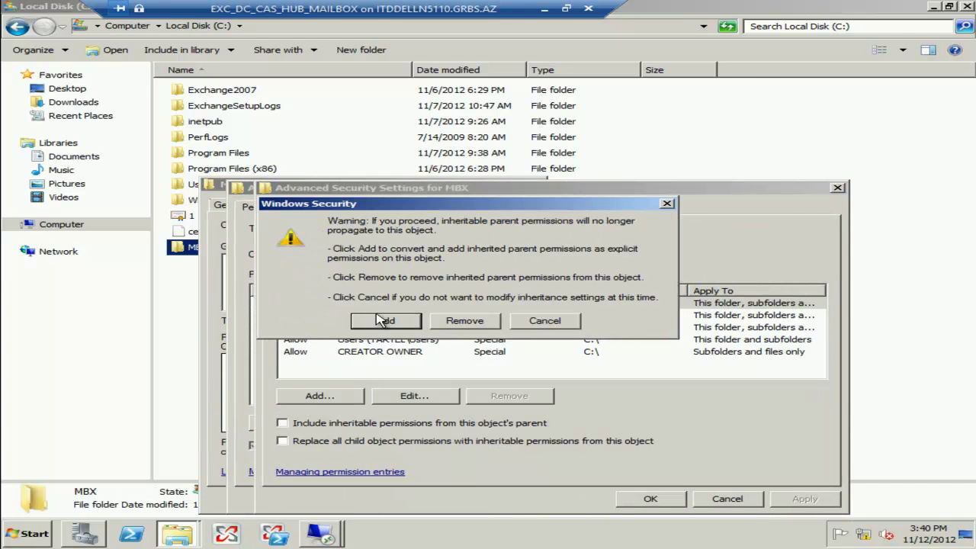
pyautogui.click(379, 321)
pyautogui.click(369, 328)
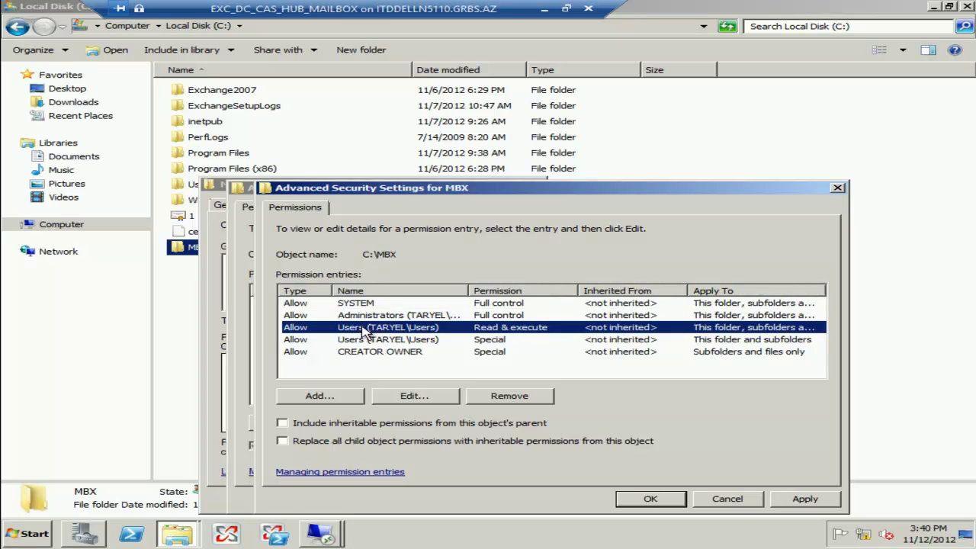
pyautogui.click(504, 398)
pyautogui.click(503, 398)
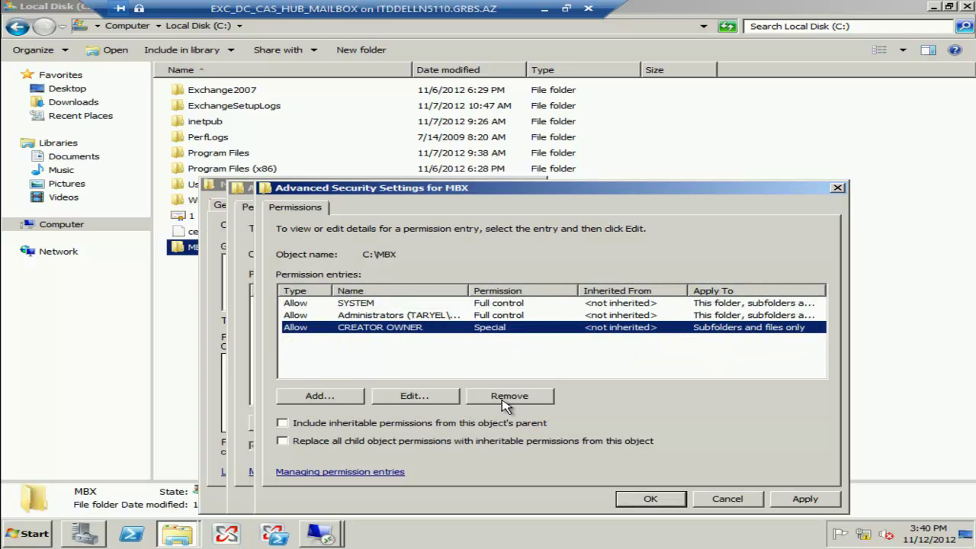
# Add an Administrators Full control entry to MBX security, apply, and close the properties.
pyautogui.click(309, 396)
pyautogui.write('administrators')
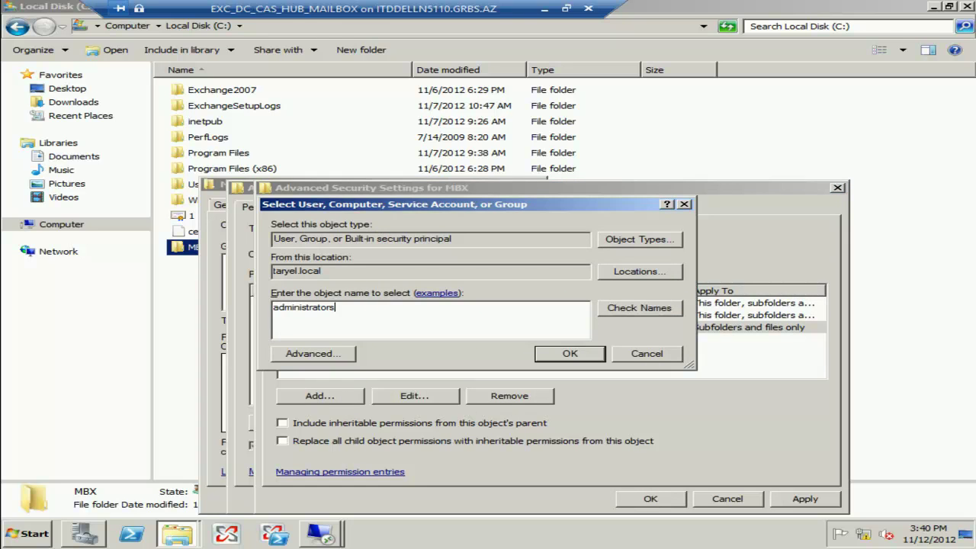
pyautogui.click(570, 353)
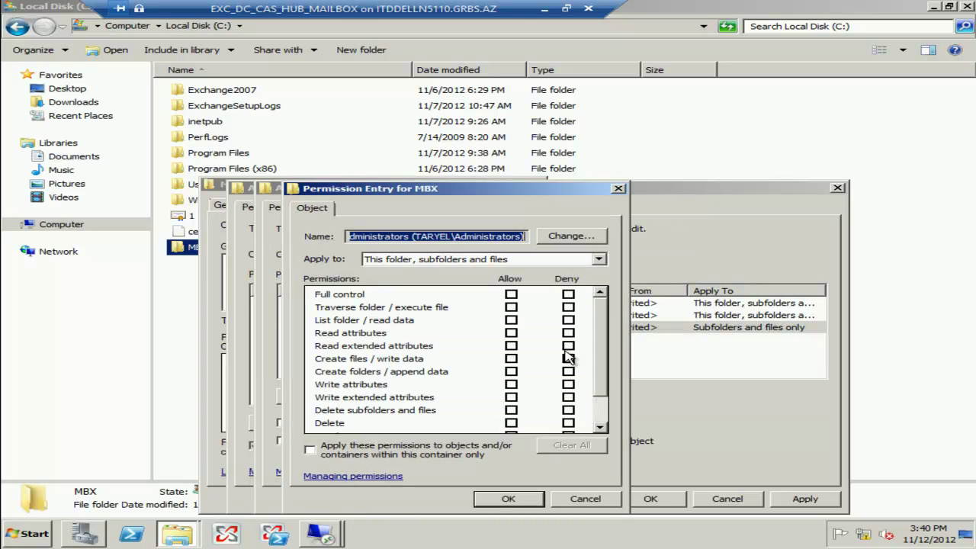
pyautogui.click(511, 294)
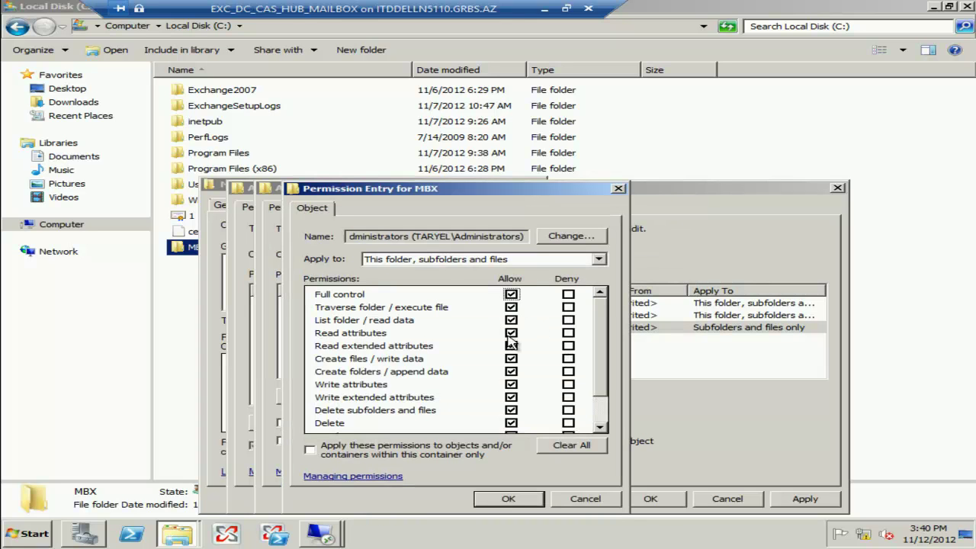
pyautogui.click(494, 502)
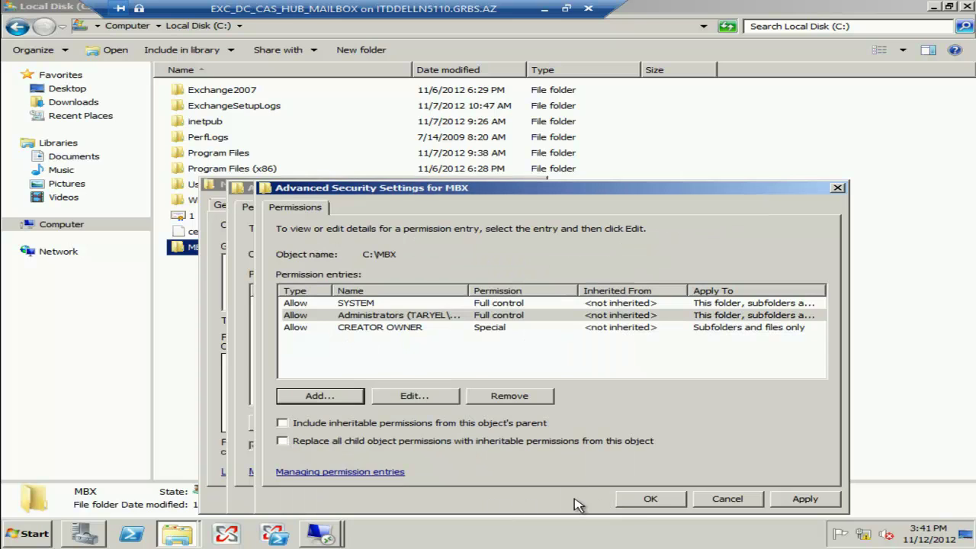
pyautogui.click(640, 502)
pyautogui.click(641, 502)
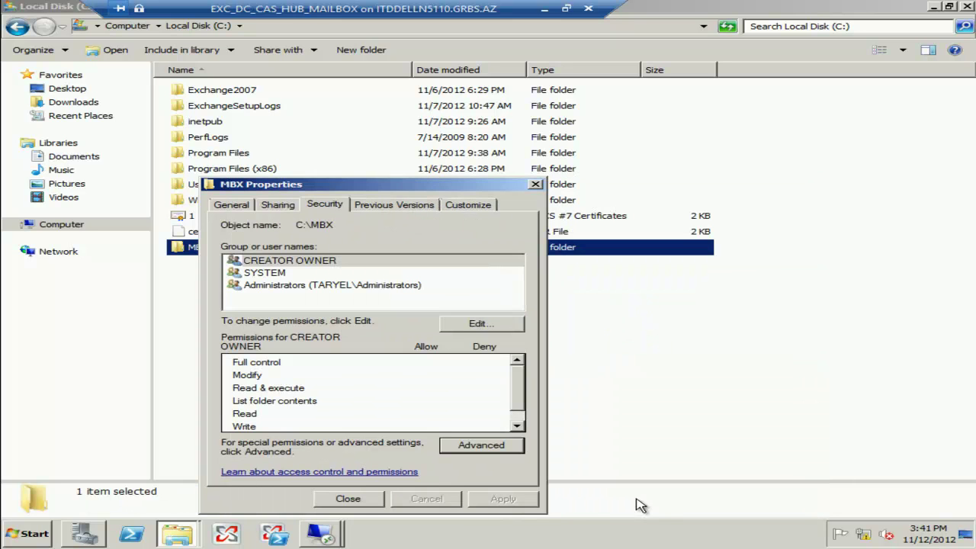
pyautogui.click(345, 499)
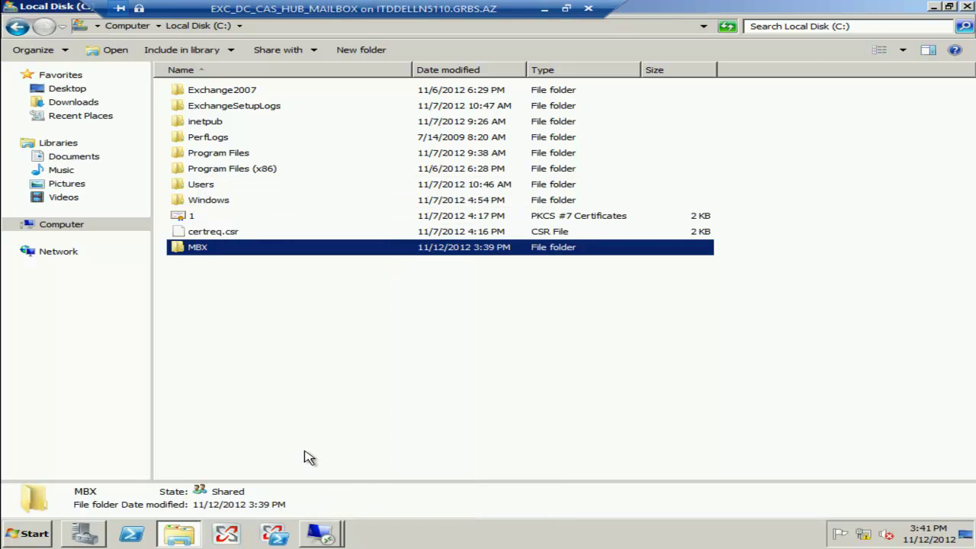
pyautogui.click(185, 273)
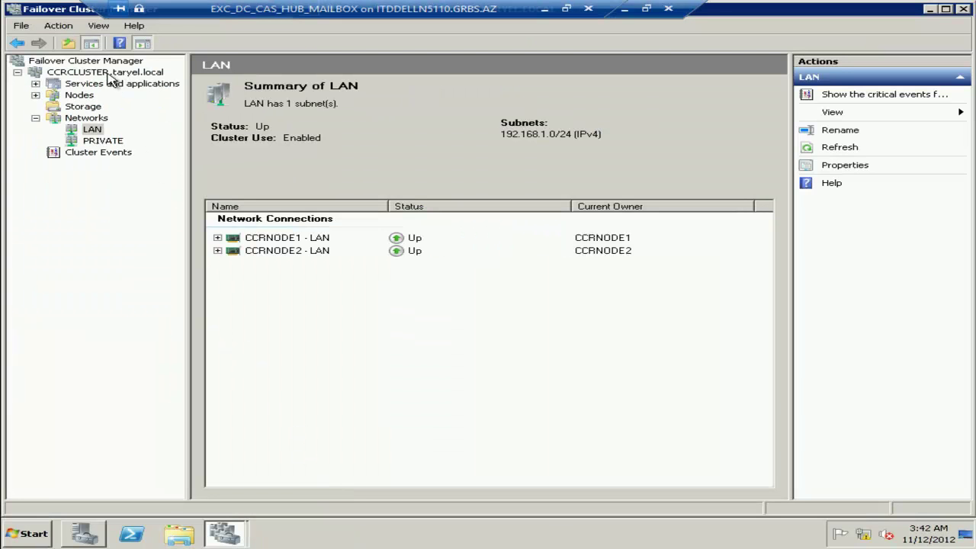
pyautogui.click(107, 72)
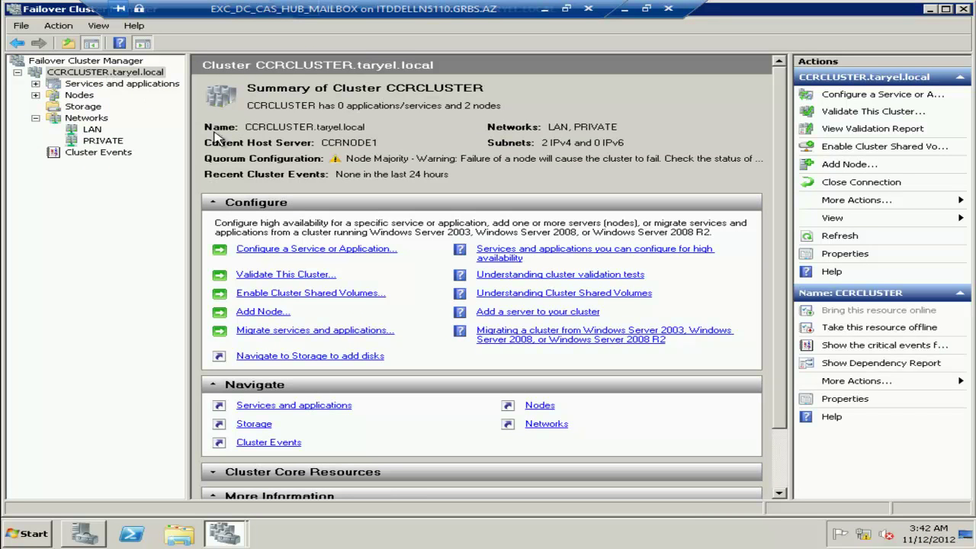
# Start the Configure Cluster Quorum wizard and choose Node and File Share Majority.
pyautogui.click(848, 201)
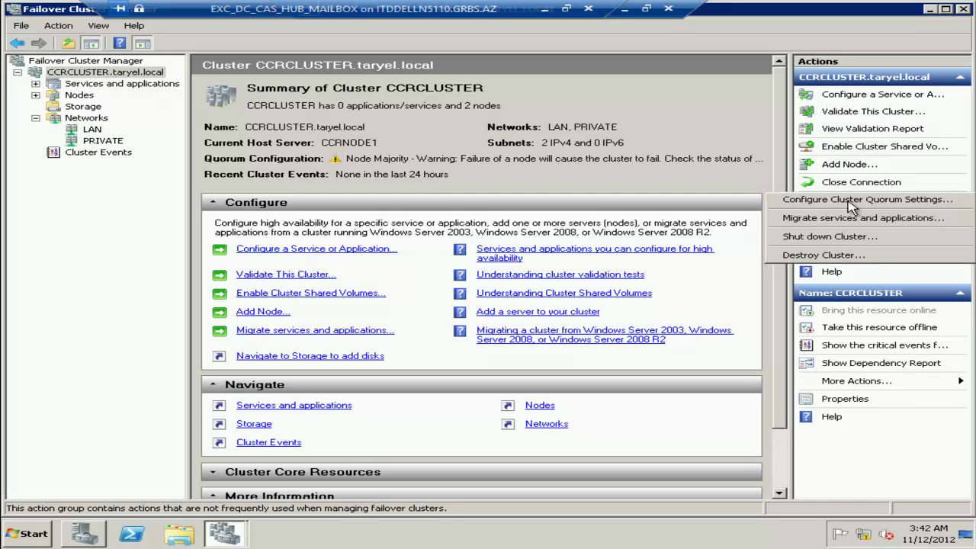
pyautogui.click(850, 202)
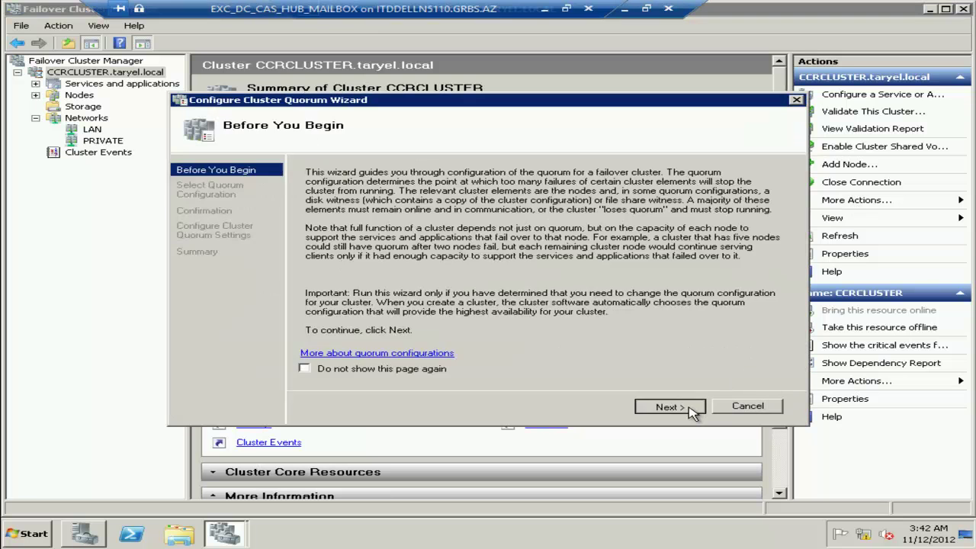
pyautogui.click(692, 410)
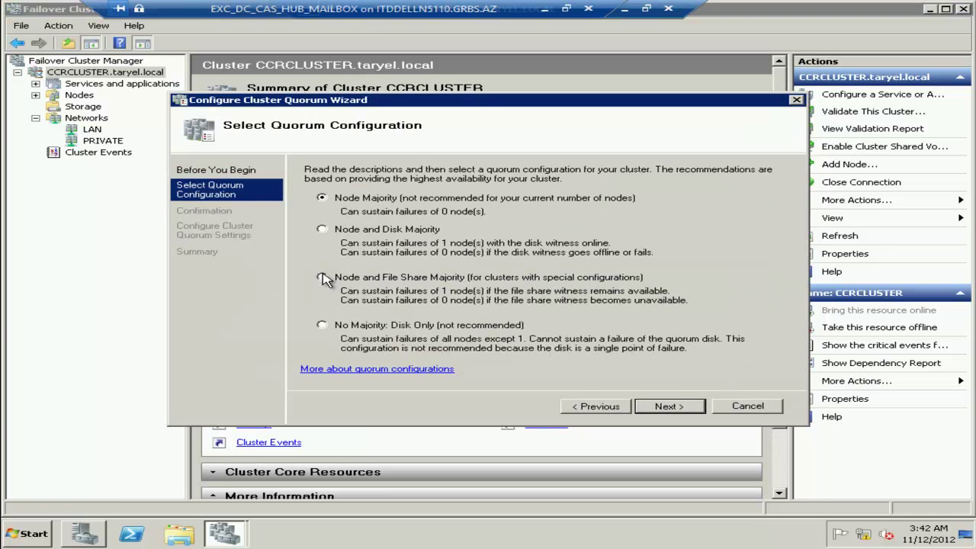
pyautogui.click(323, 278)
pyautogui.click(687, 410)
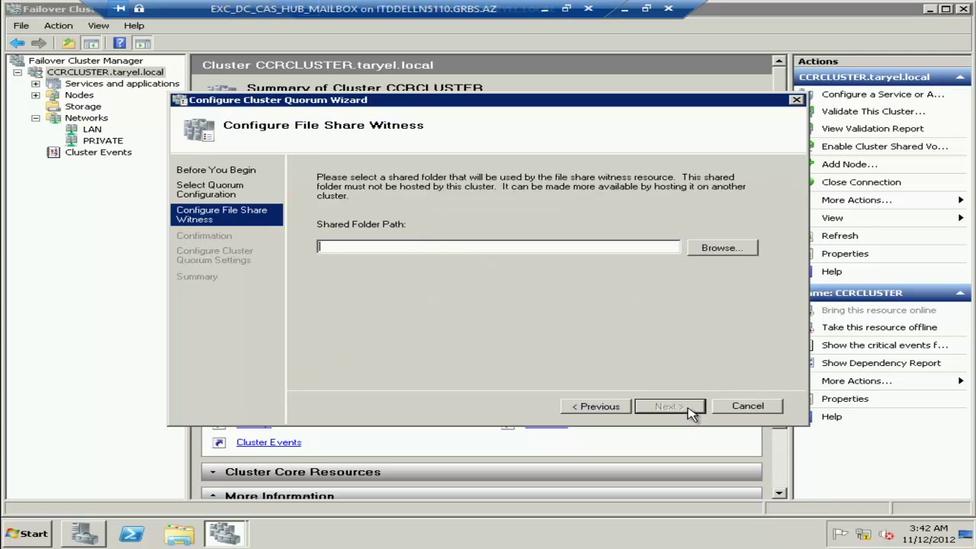
# Select the MBX$ share on msexchange.taryel as the file share witness and apply.
pyautogui.click(739, 252)
pyautogui.write('msexchange.taryel.local')
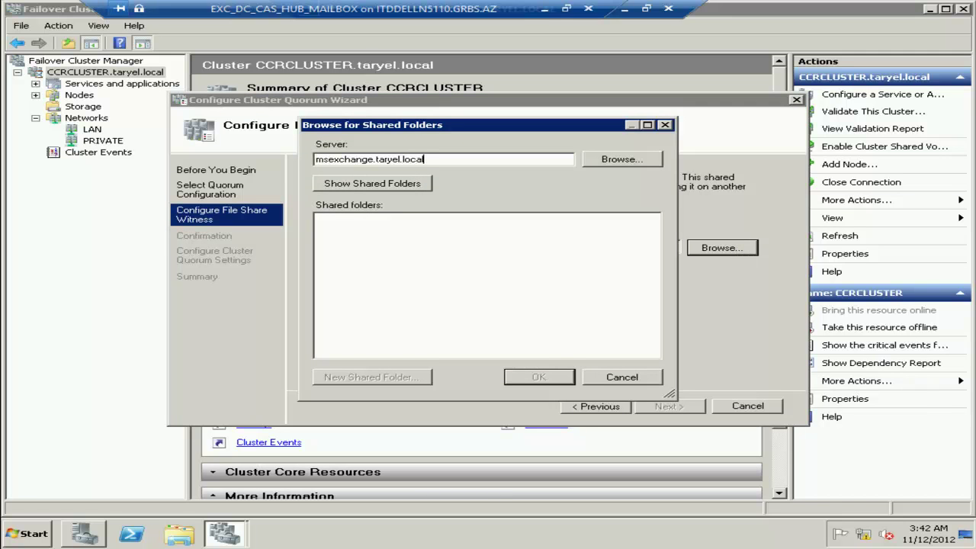
pyautogui.click(359, 183)
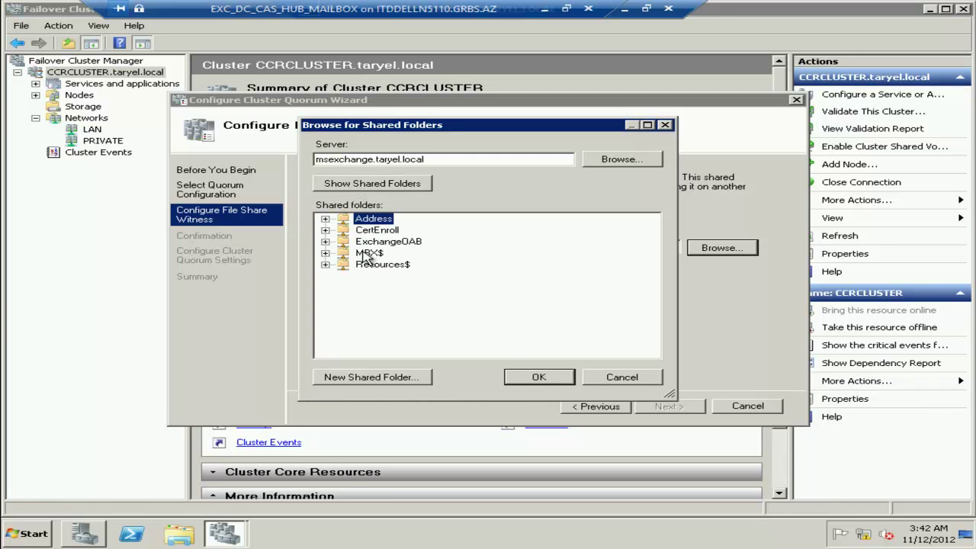
pyautogui.click(365, 254)
pyautogui.click(519, 378)
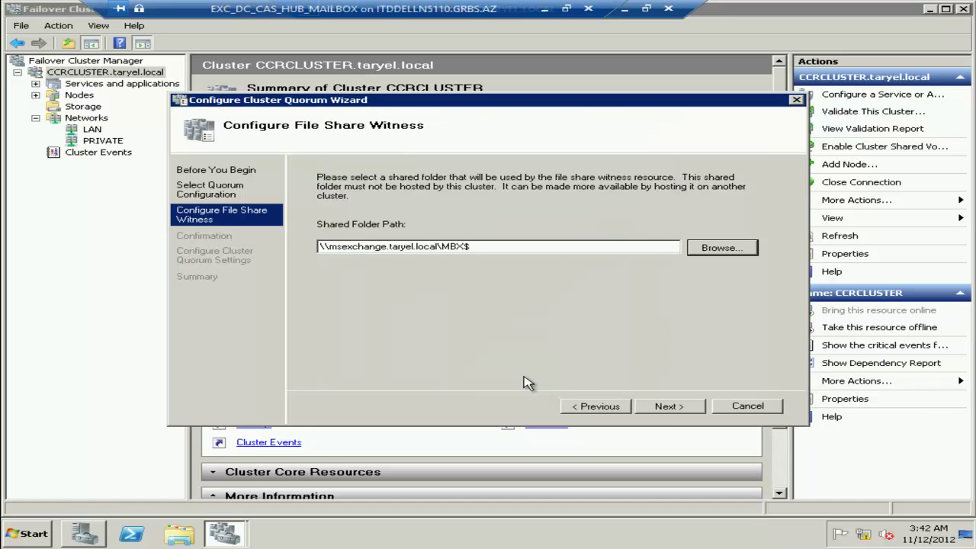
pyautogui.click(678, 405)
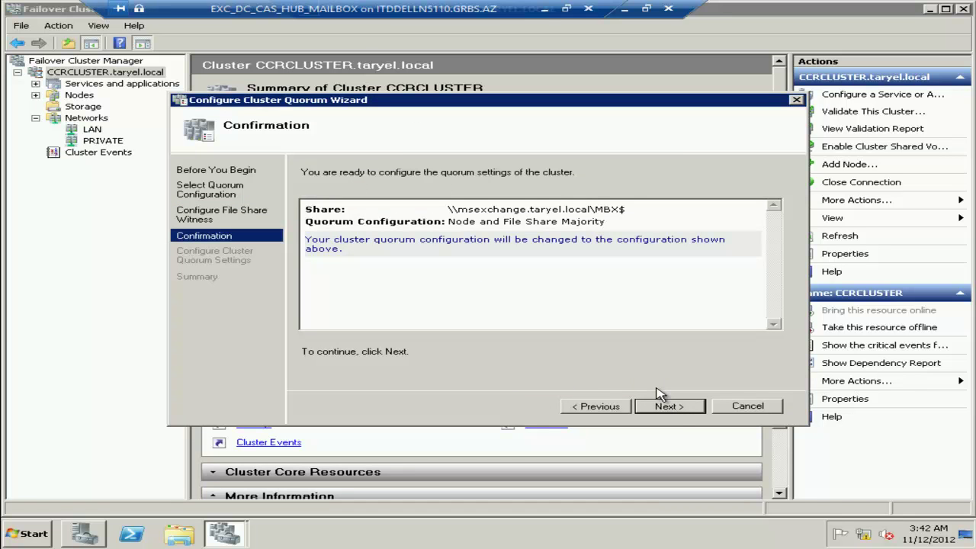
pyautogui.click(675, 411)
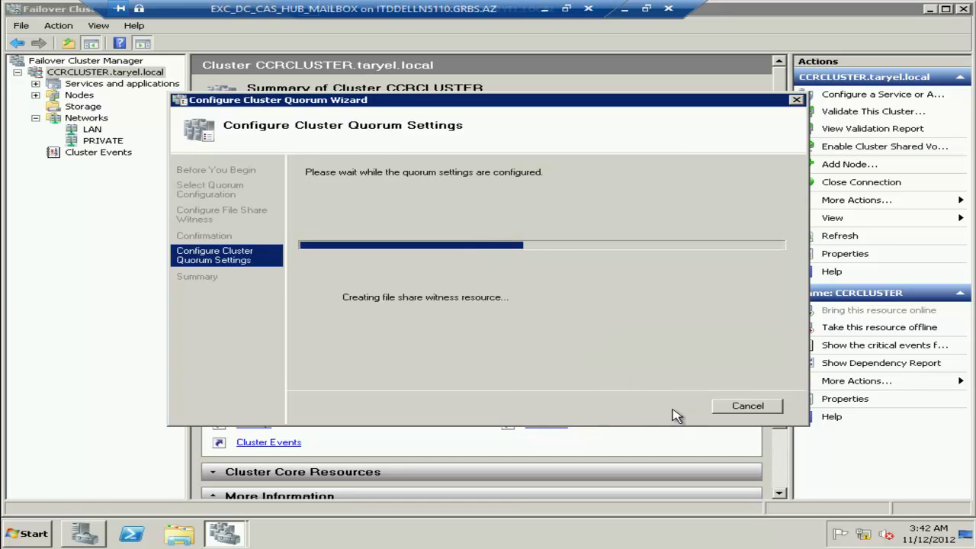
pyautogui.click(745, 405)
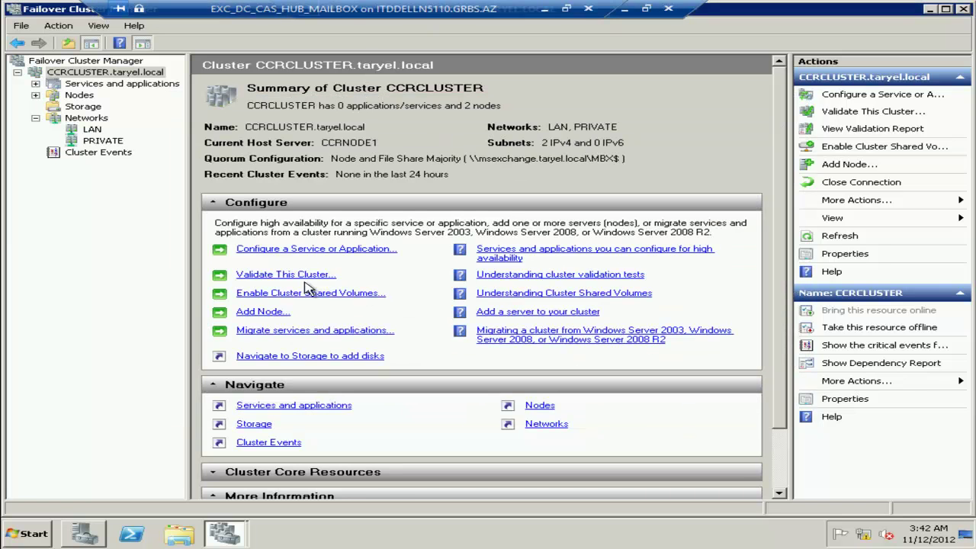
# Run all validation tests on CCRCLUSTER and close the report once it passes.
pyautogui.click(257, 276)
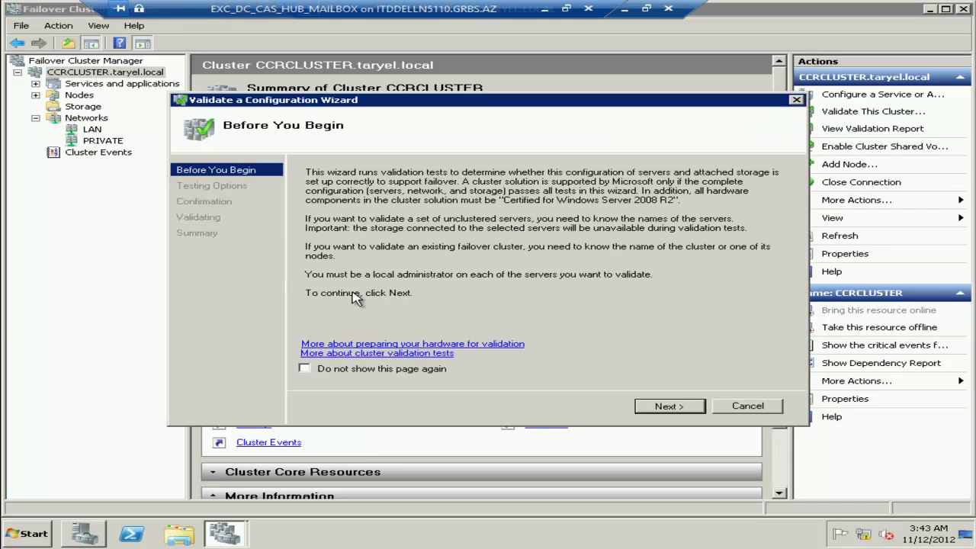
pyautogui.click(667, 408)
pyautogui.click(668, 409)
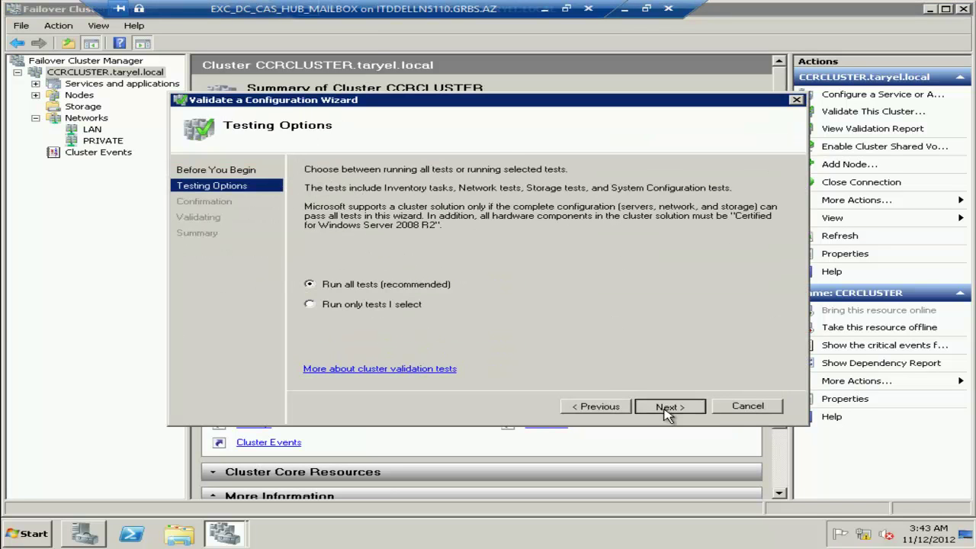
pyautogui.click(668, 408)
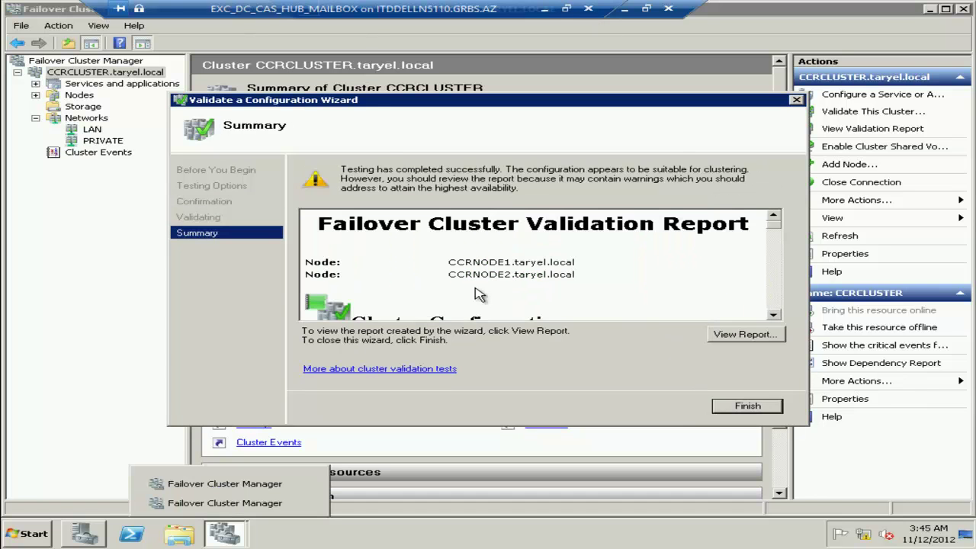
pyautogui.click(752, 341)
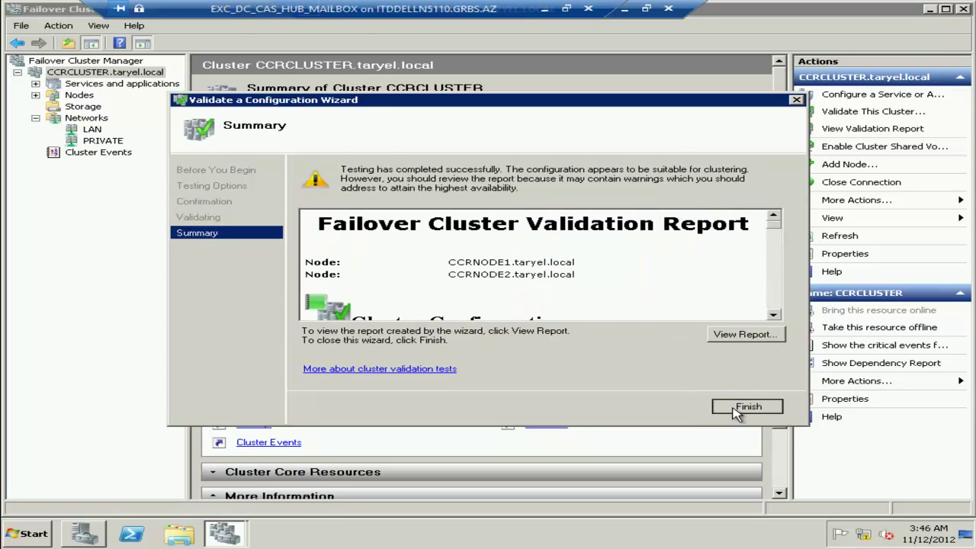
pyautogui.click(736, 407)
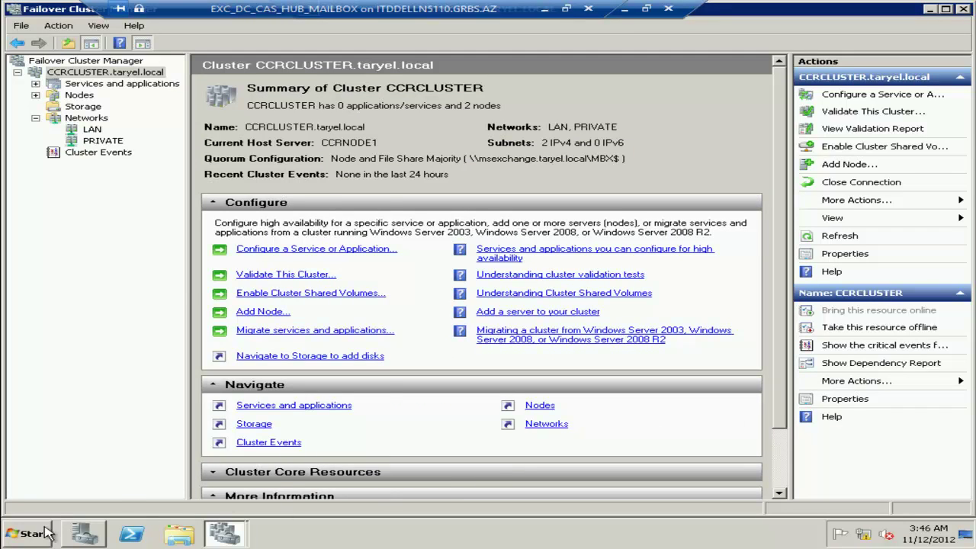
# Run E2K7SP3EN64 from DVD Drive (D:), extract it to c:\exchange, and reopen Computer.
pyautogui.click(26, 538)
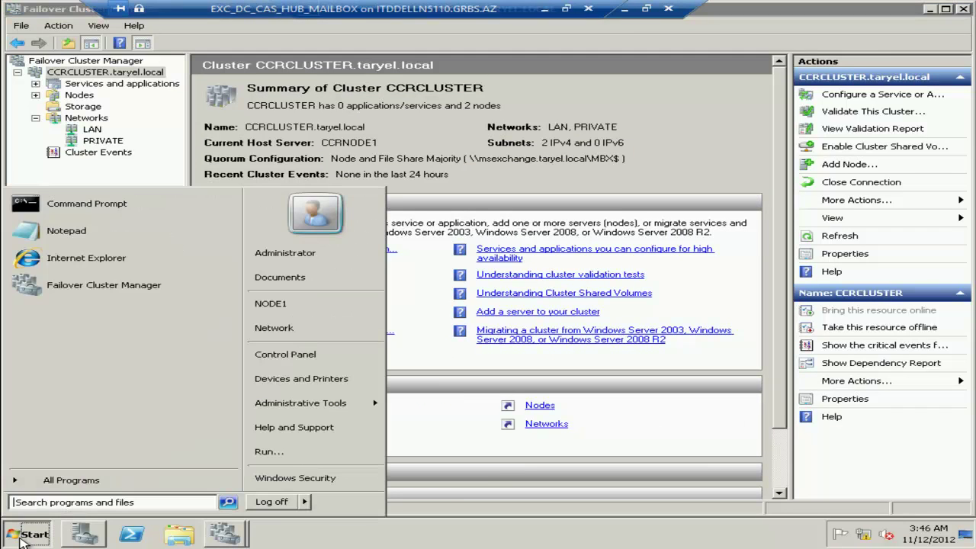
pyautogui.click(305, 305)
pyautogui.doubleClick(612, 220)
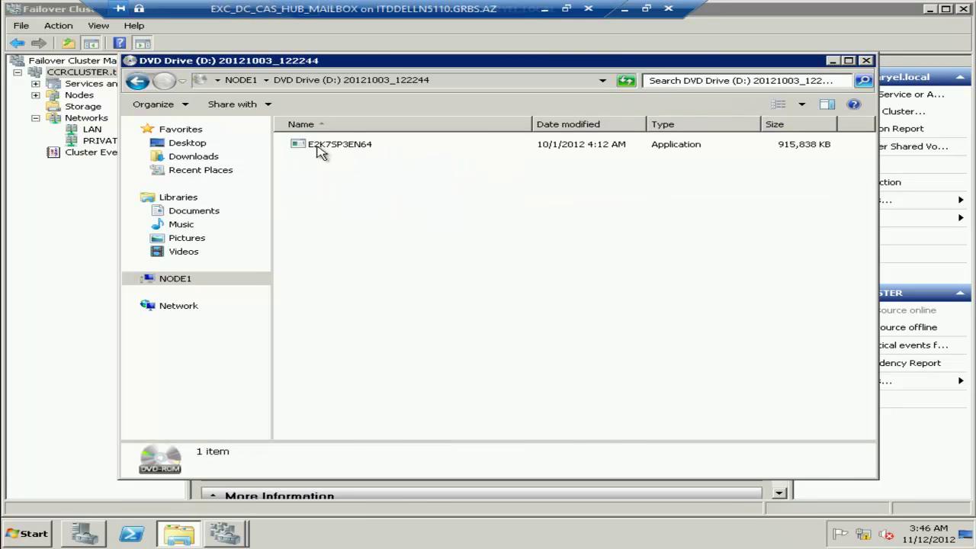
pyautogui.doubleClick(347, 145)
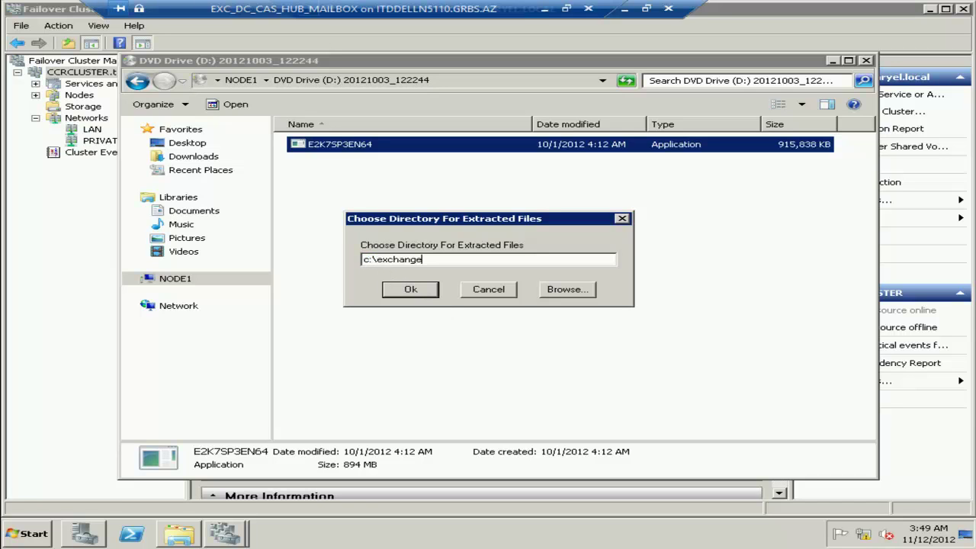
pyautogui.click(409, 292)
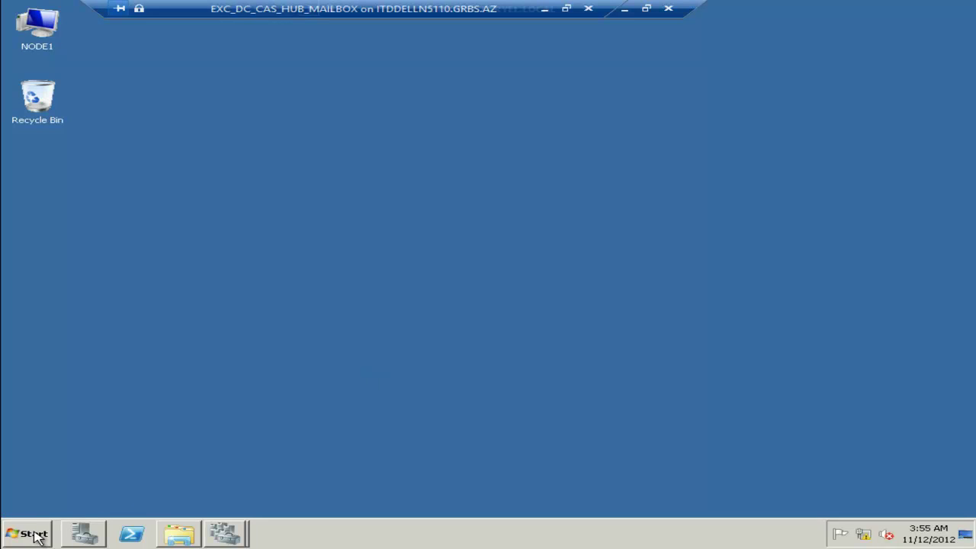
pyautogui.click(37, 536)
pyautogui.click(311, 307)
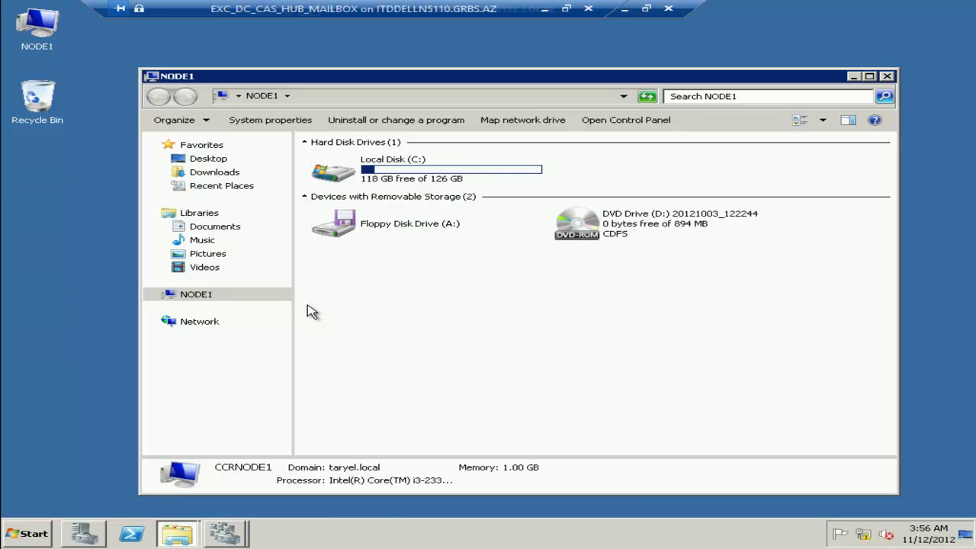
# Open C:\exchange and run the setup application.
pyautogui.click(385, 177)
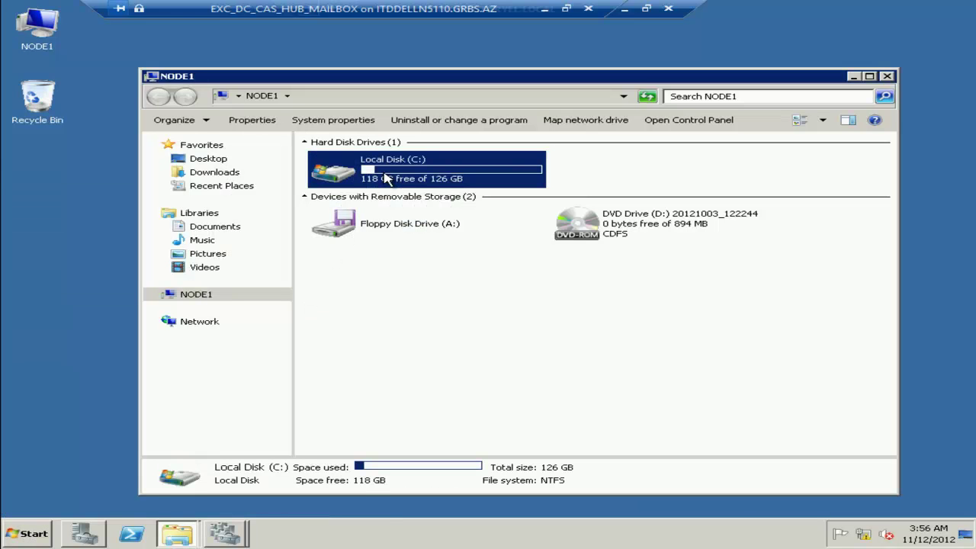
pyautogui.doubleClick(386, 177)
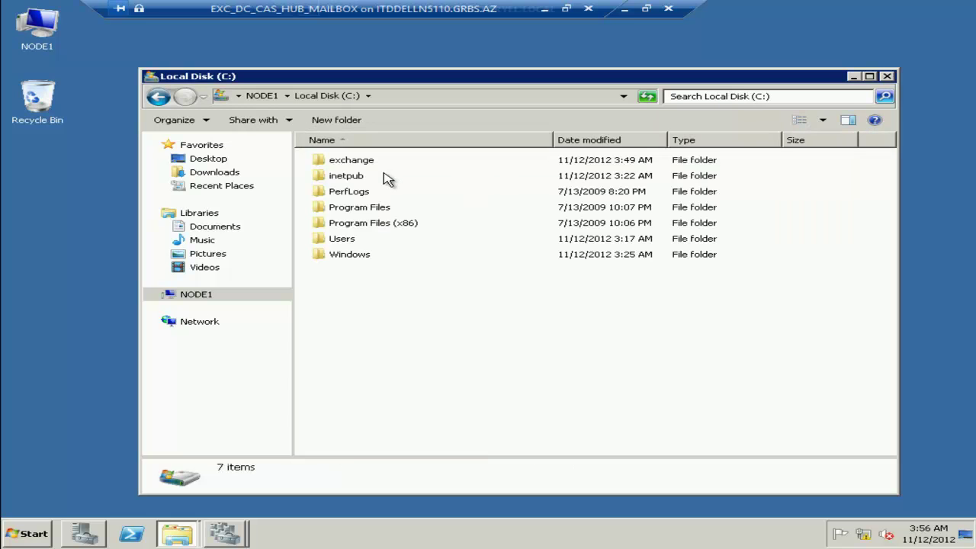
pyautogui.click(356, 161)
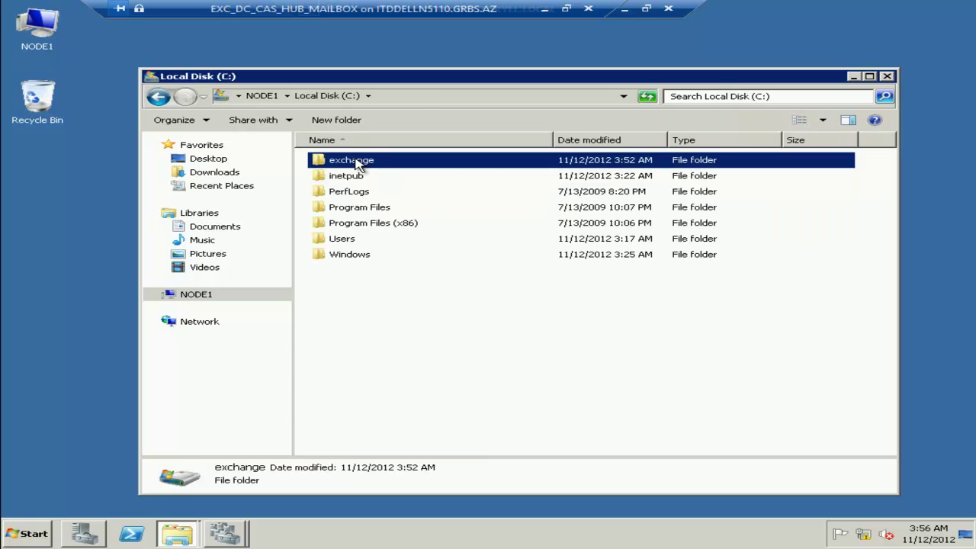
pyautogui.doubleClick(357, 161)
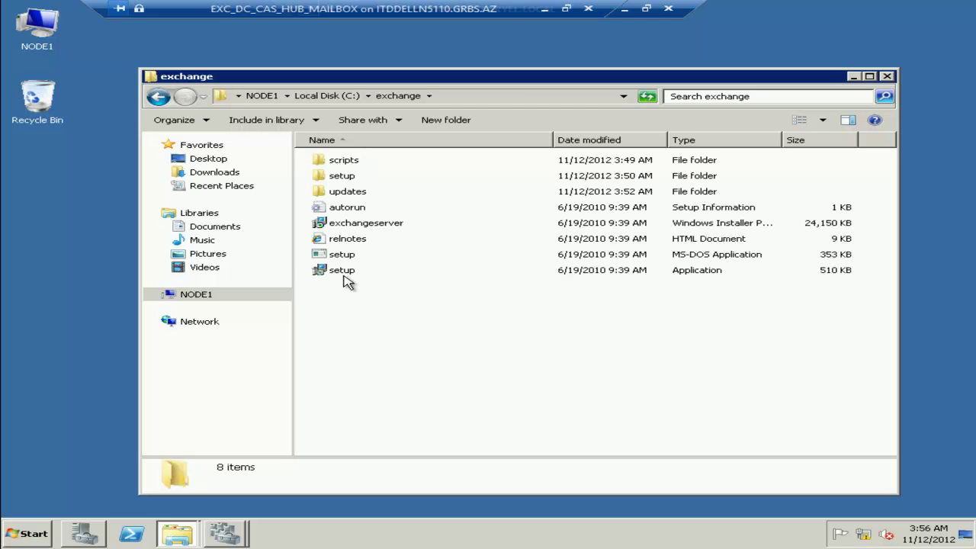
pyautogui.click(342, 272)
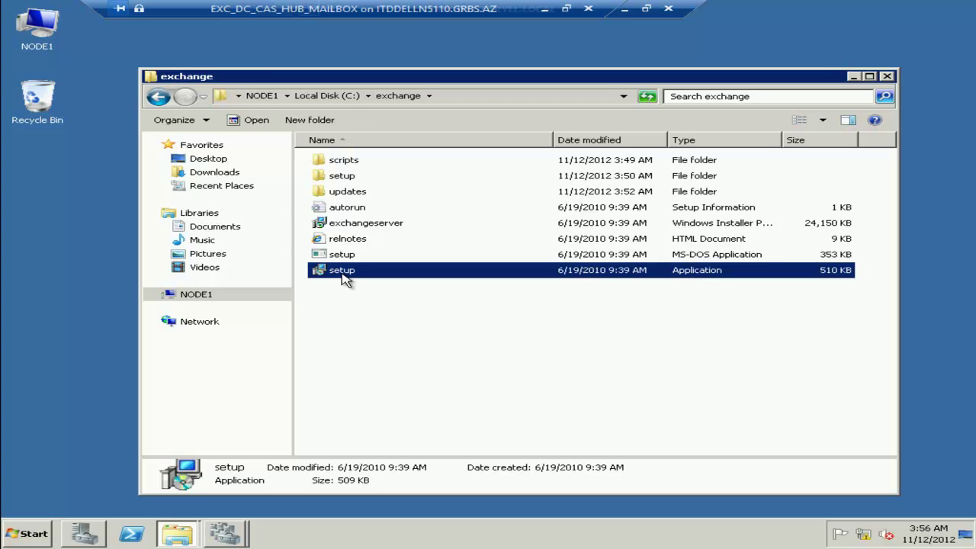
pyautogui.click(246, 122)
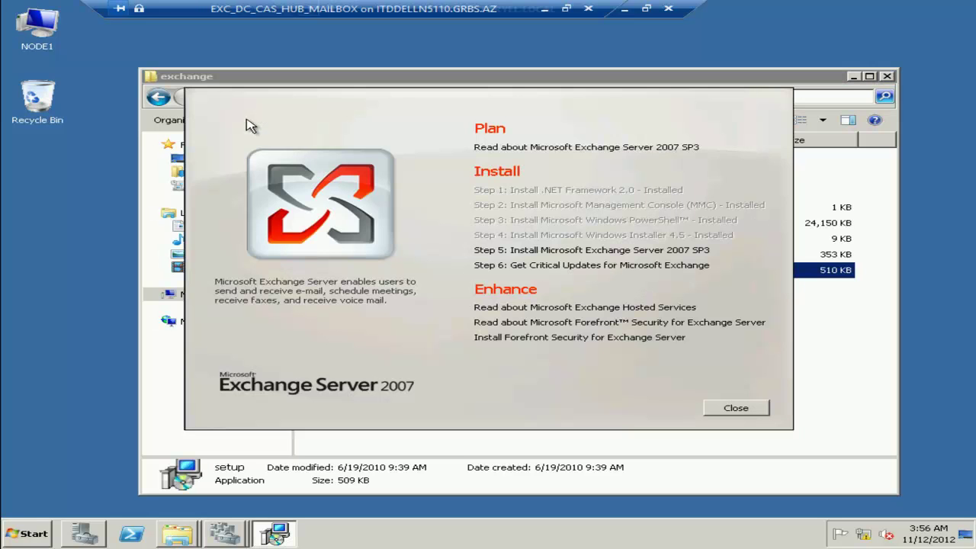
# Start the Exchange 2007 SP3 install, accept the license, keep error reporting off, choose Custom.
pyautogui.click(674, 250)
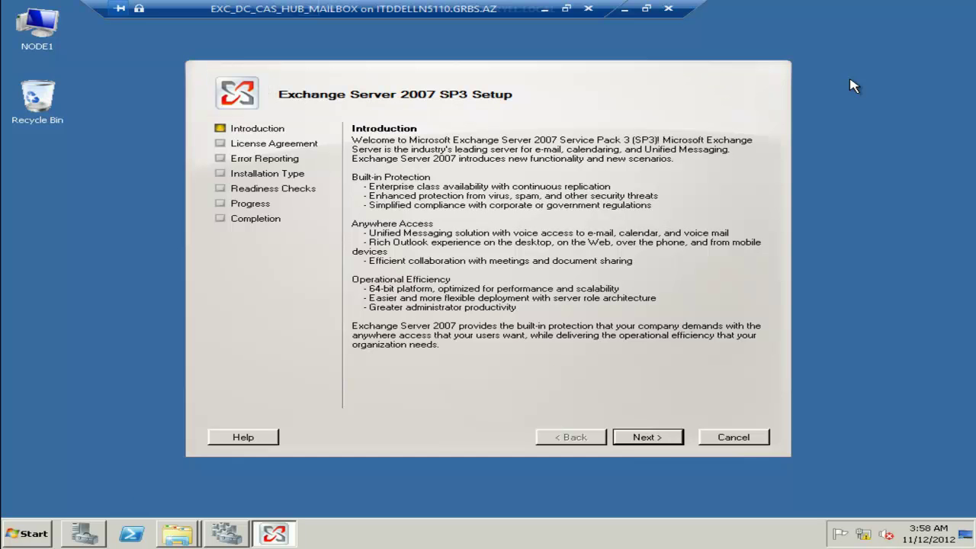
pyautogui.click(645, 440)
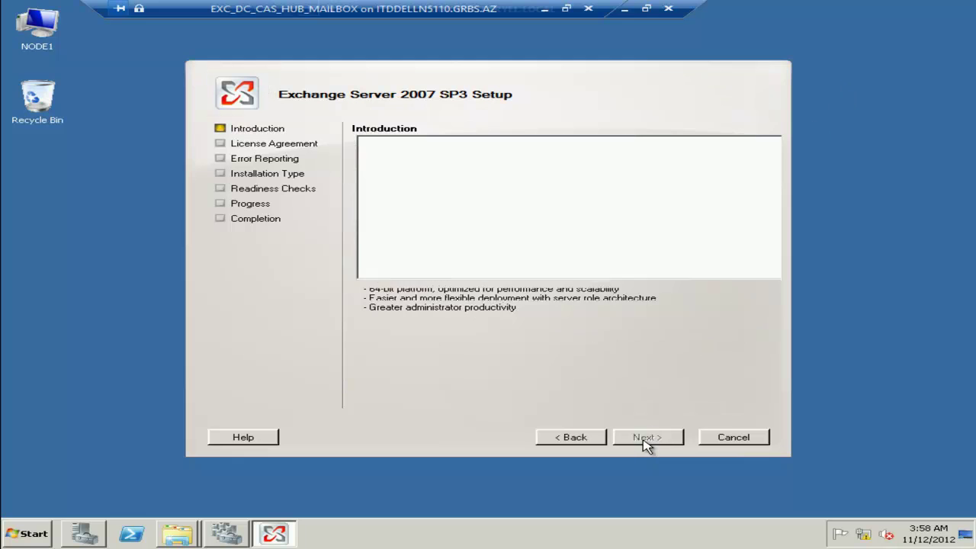
pyautogui.click(365, 343)
pyautogui.click(647, 441)
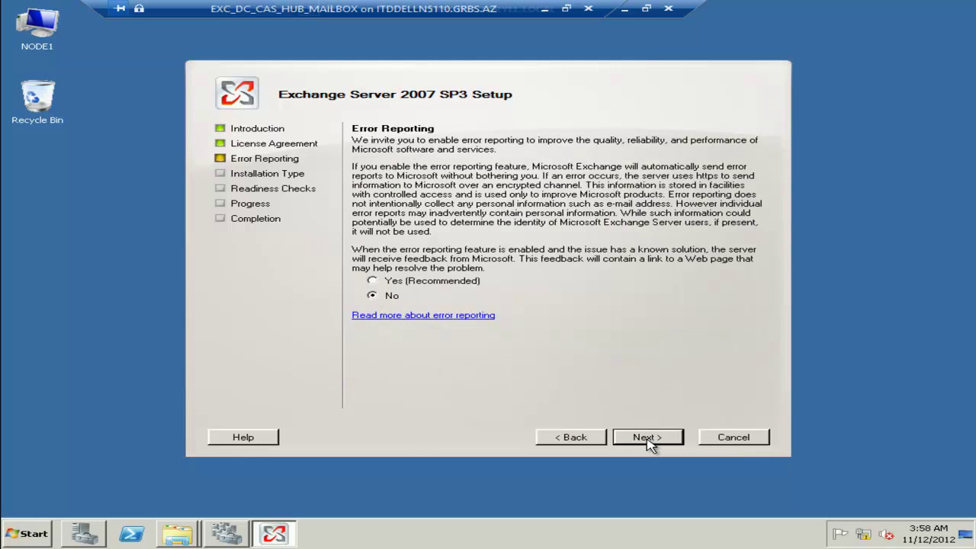
pyautogui.click(647, 441)
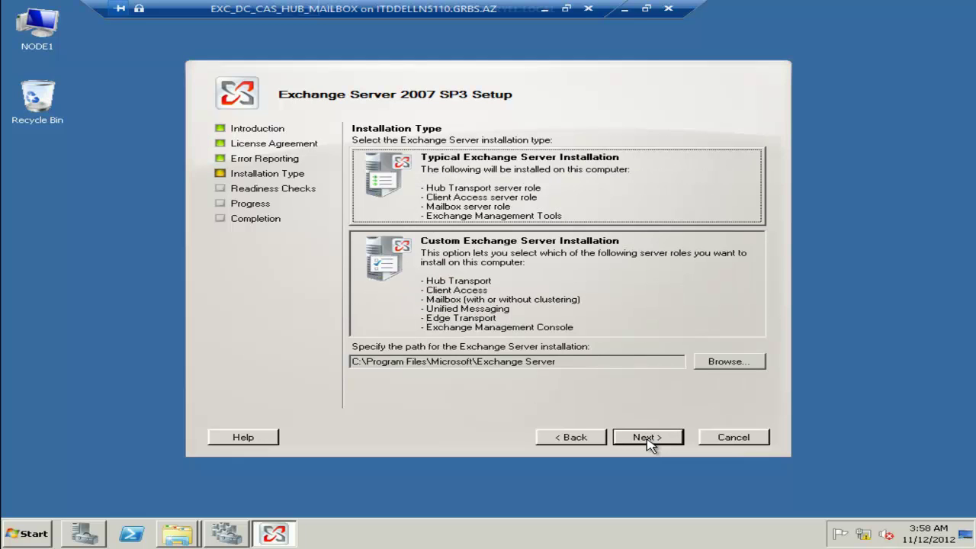
pyautogui.click(516, 276)
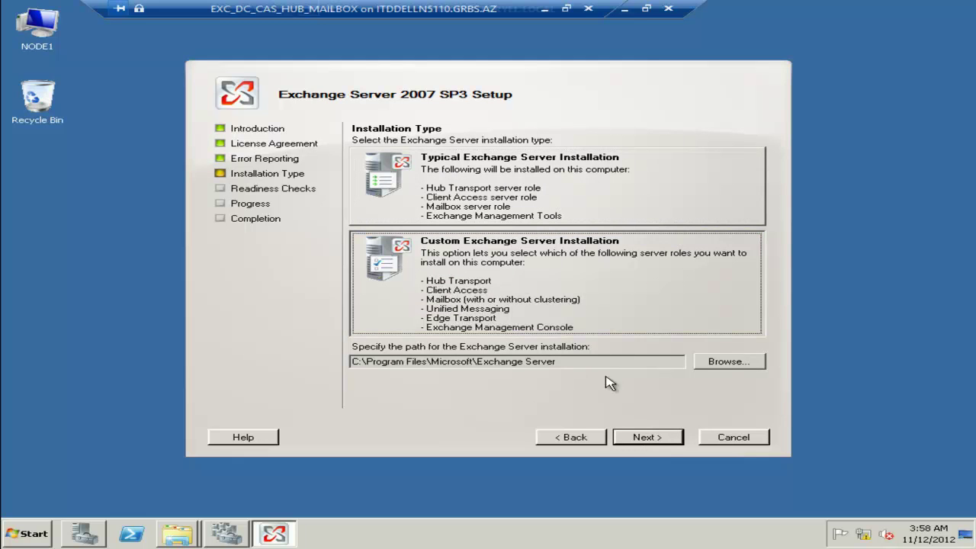
pyautogui.click(646, 441)
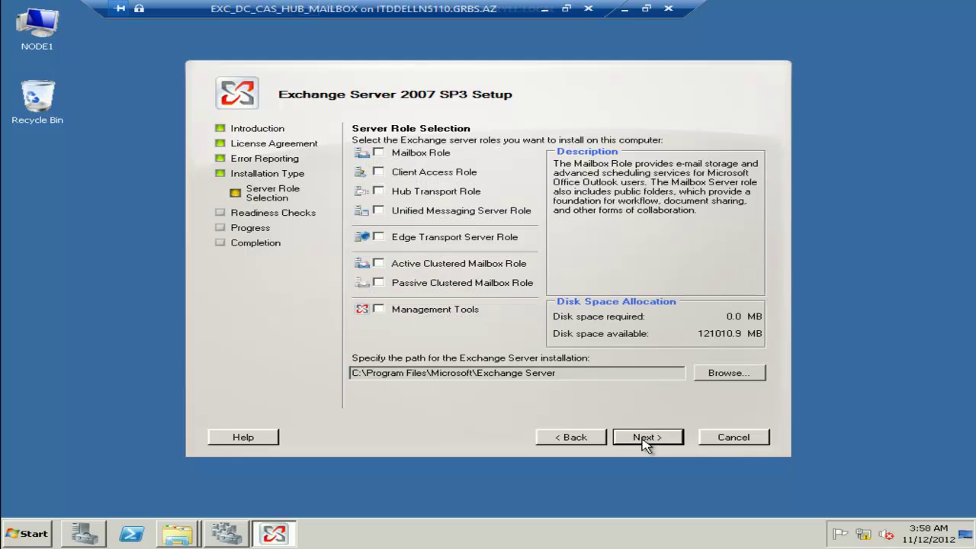
# Select Active Clustered Mailbox Role, name the server MBX at 192.168.1.40, and install.
pyautogui.click(494, 267)
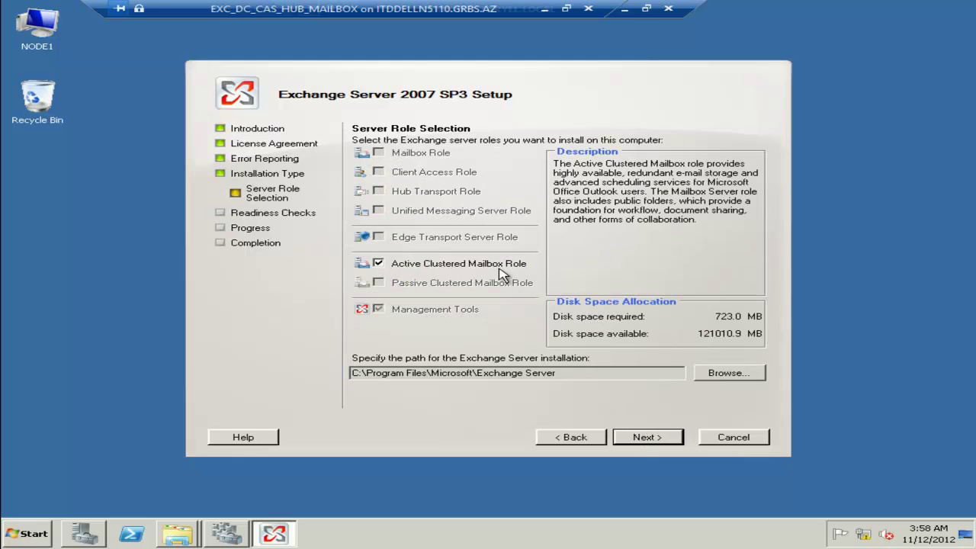
pyautogui.click(643, 443)
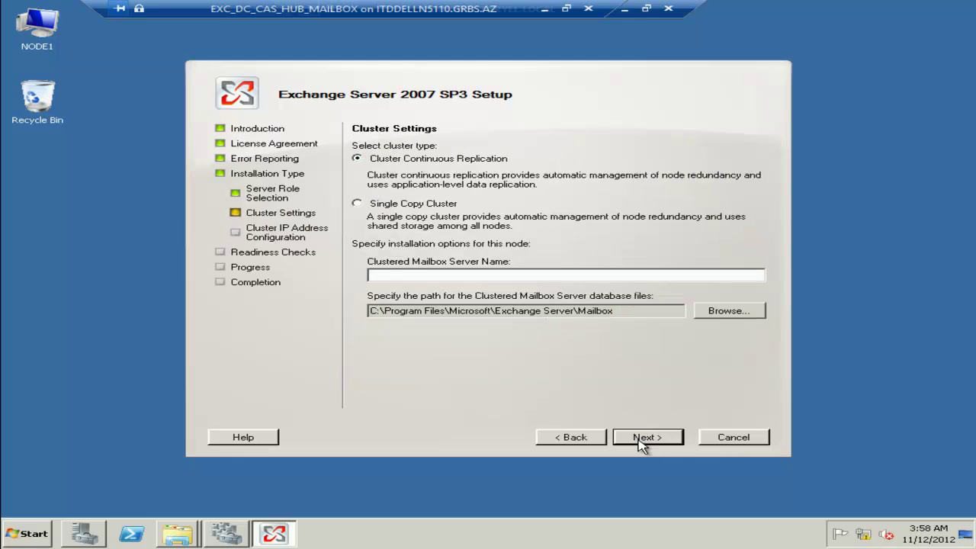
pyautogui.write('MBX')
pyautogui.click(642, 439)
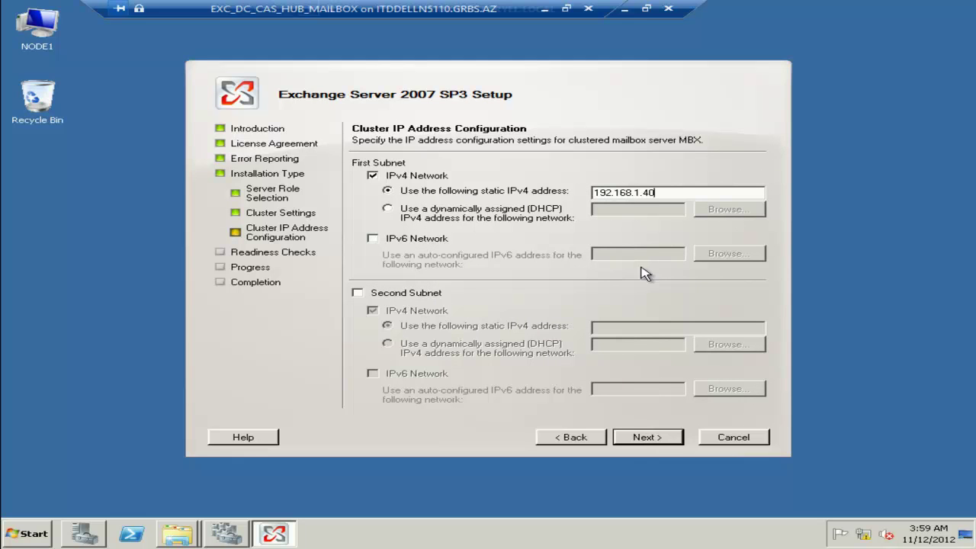
pyautogui.click(662, 438)
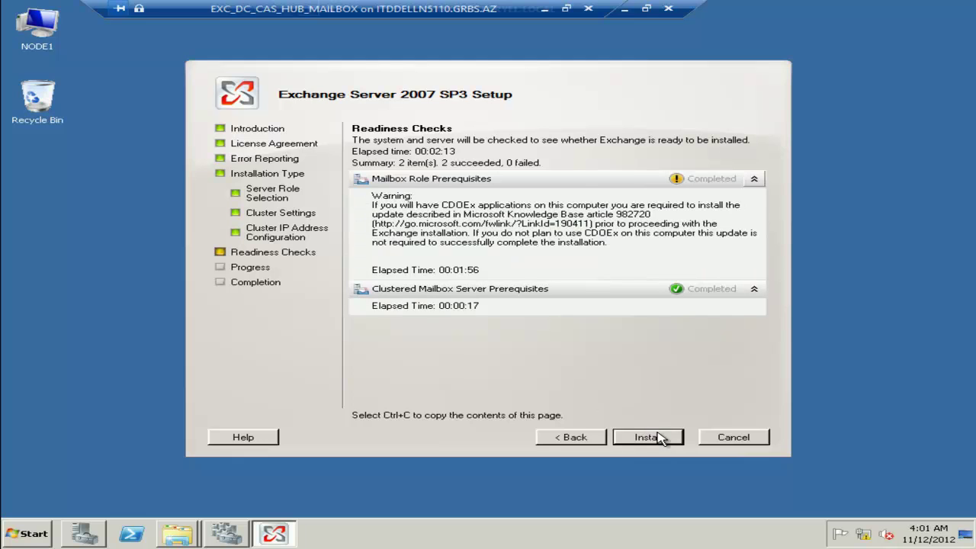
pyautogui.click(662, 438)
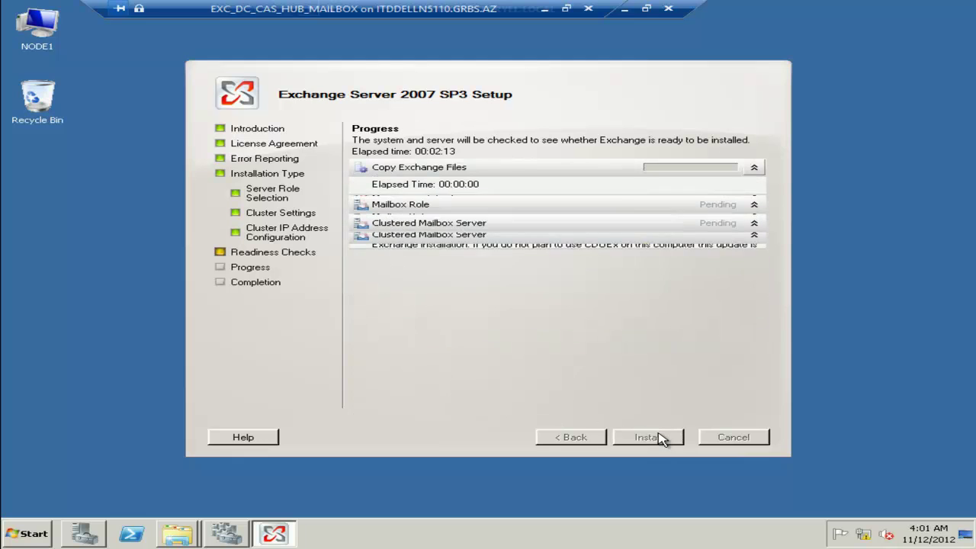